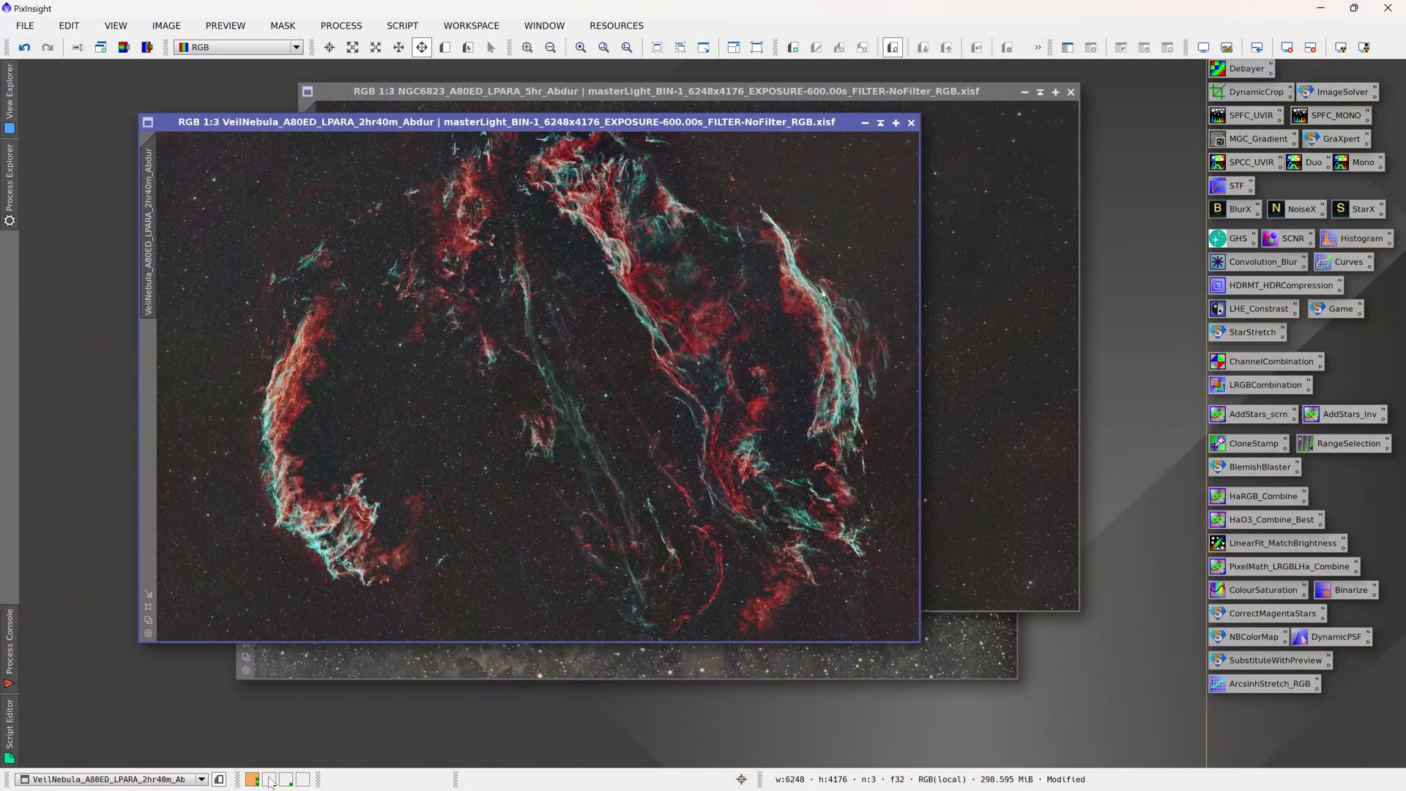
Step: Switch to the second workspace and display the Preview_Deneb 30-second exposure at 1:1 scale
left_click(269, 779)
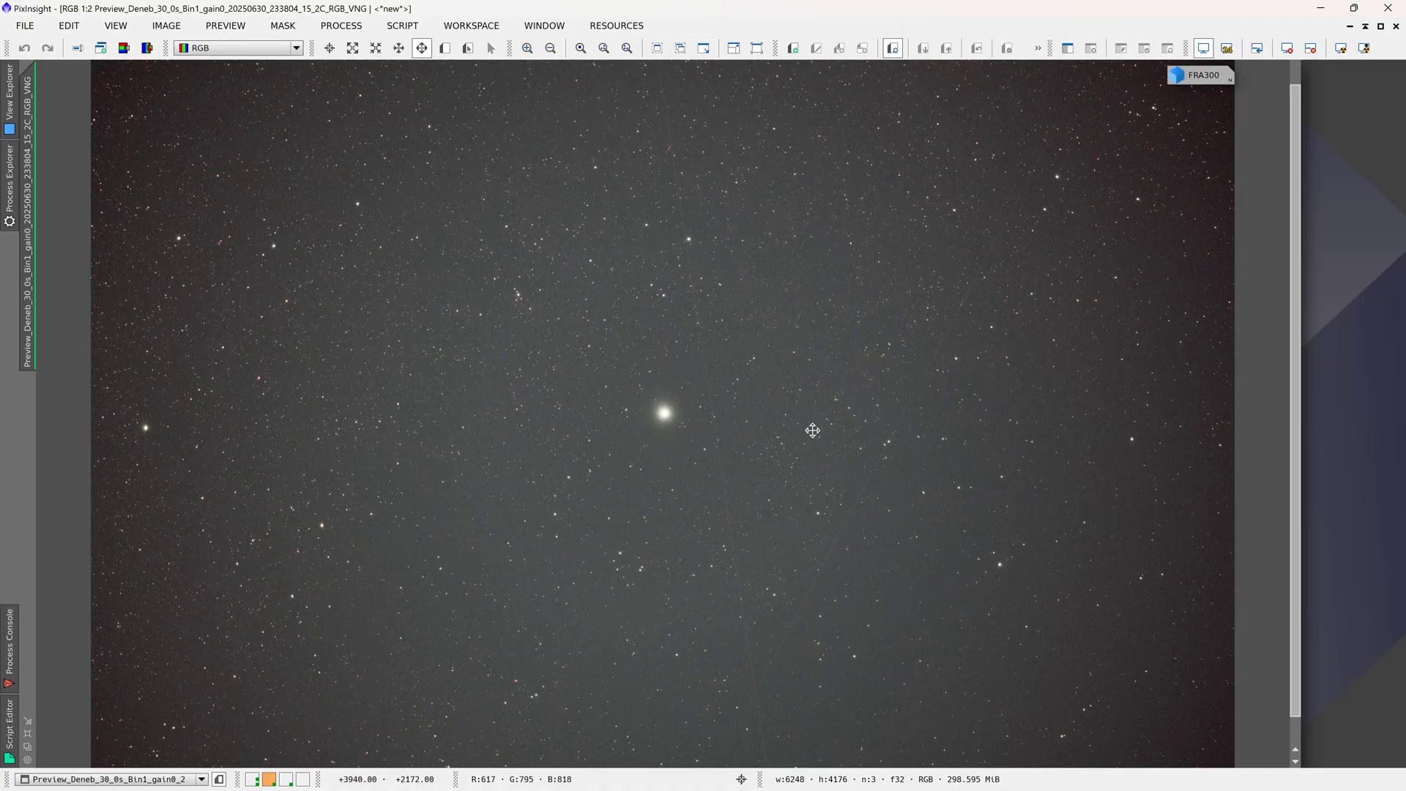
scroll(705, 430, "down", 1)
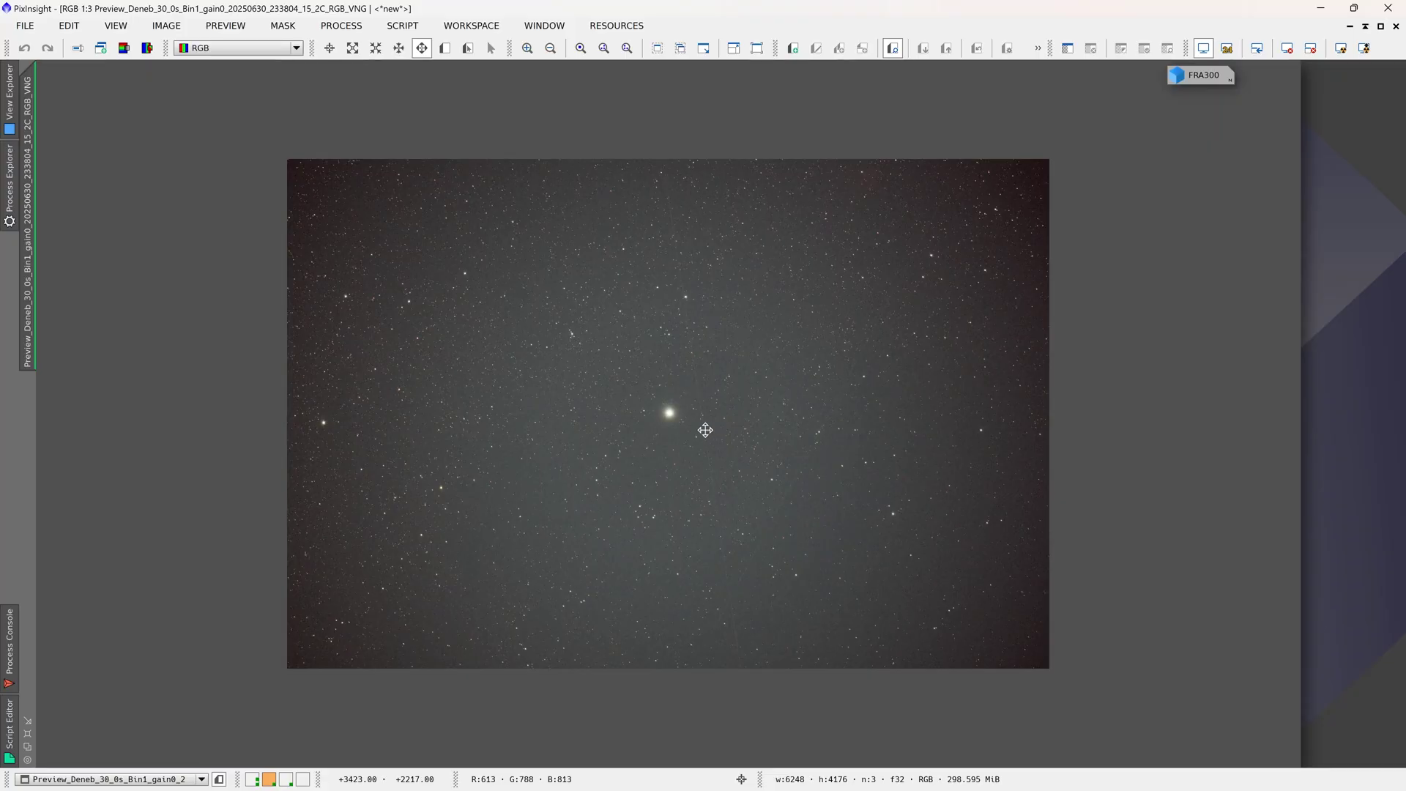
scroll(651, 411, "up", 1)
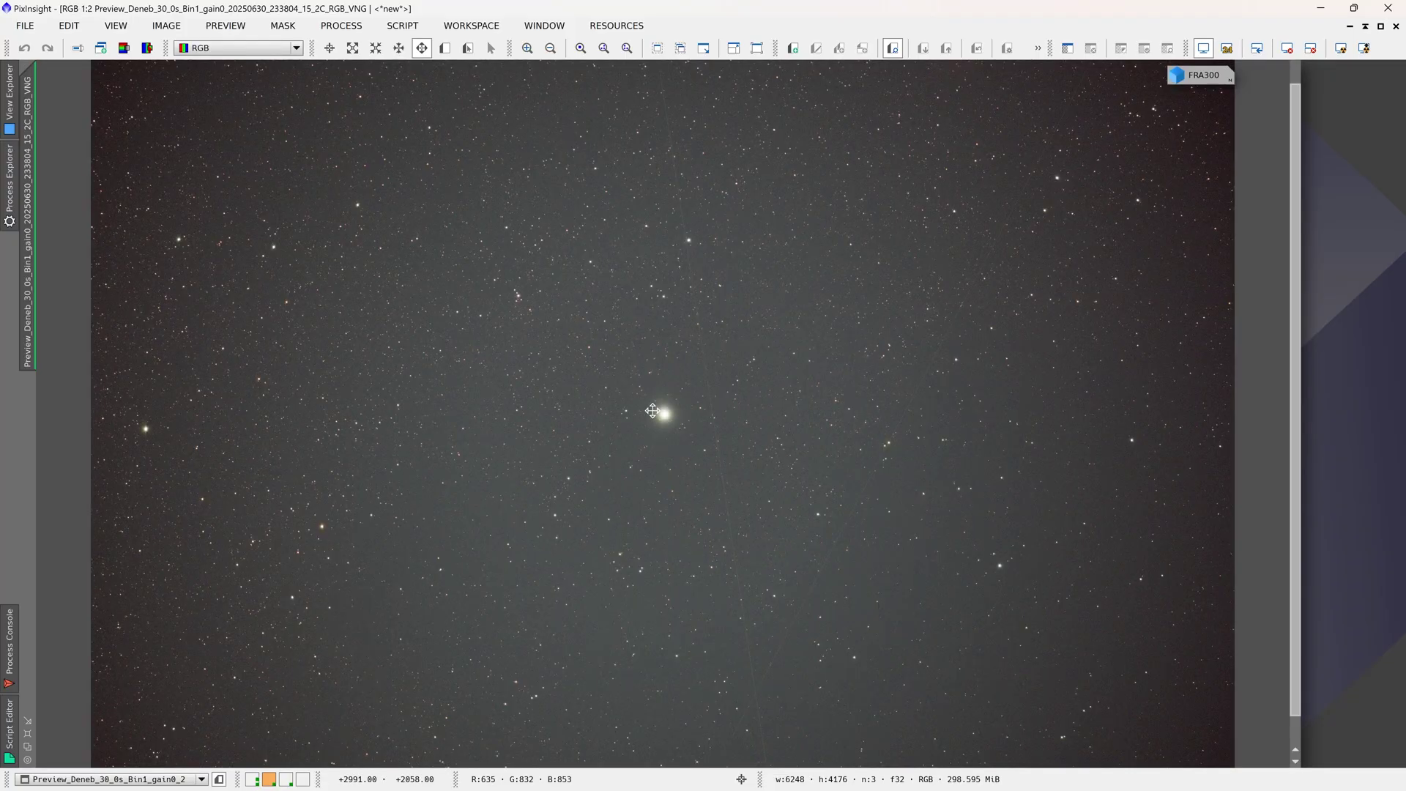
left_click(581, 49)
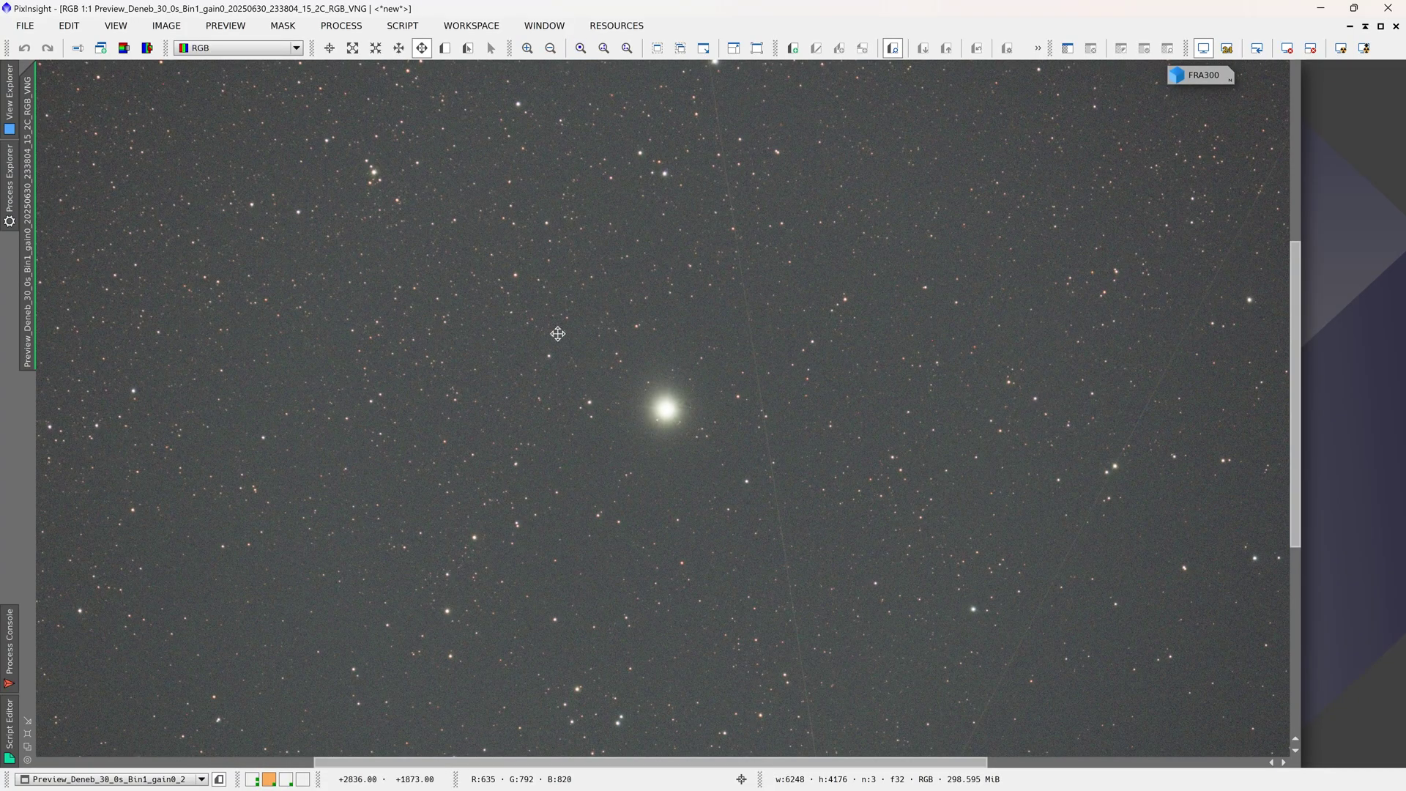
Step: Examine the star shapes in all four corners and around the central bright star of the Deneb image at 1:1
left_click_drag(314, 182, 886, 735)
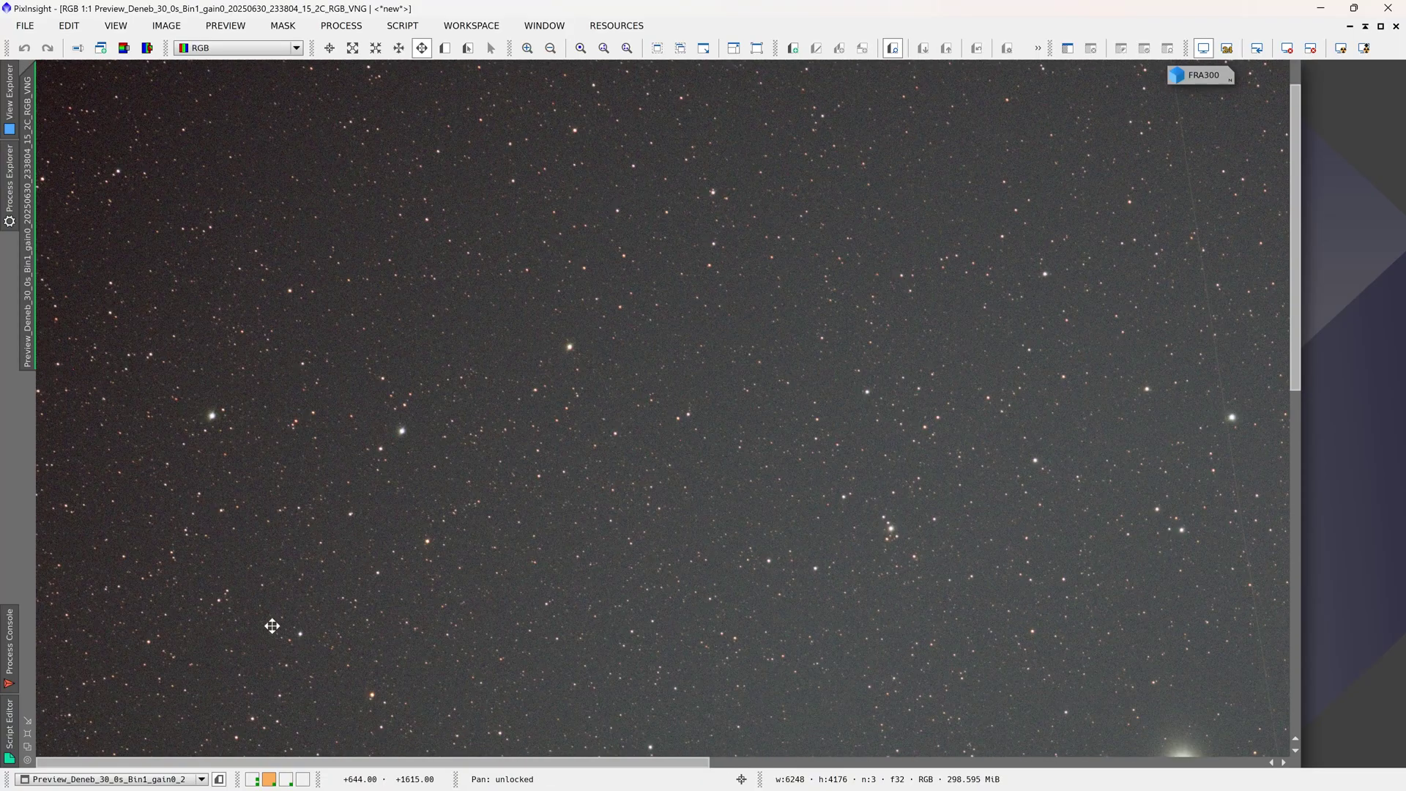
left_click_drag(261, 674, 506, 7)
left_click_drag(540, 276, 540, 125)
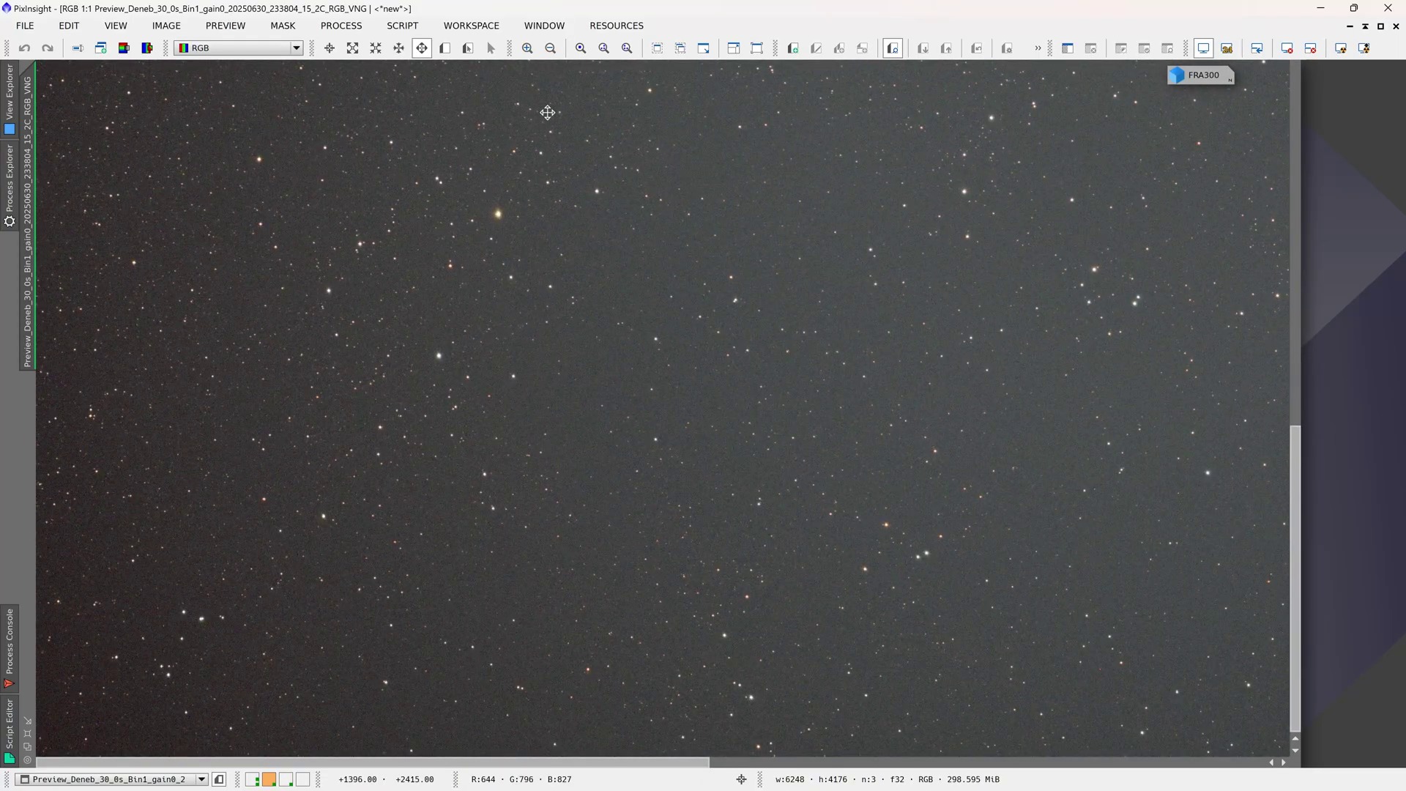
left_click_drag(875, 562, 88, 323)
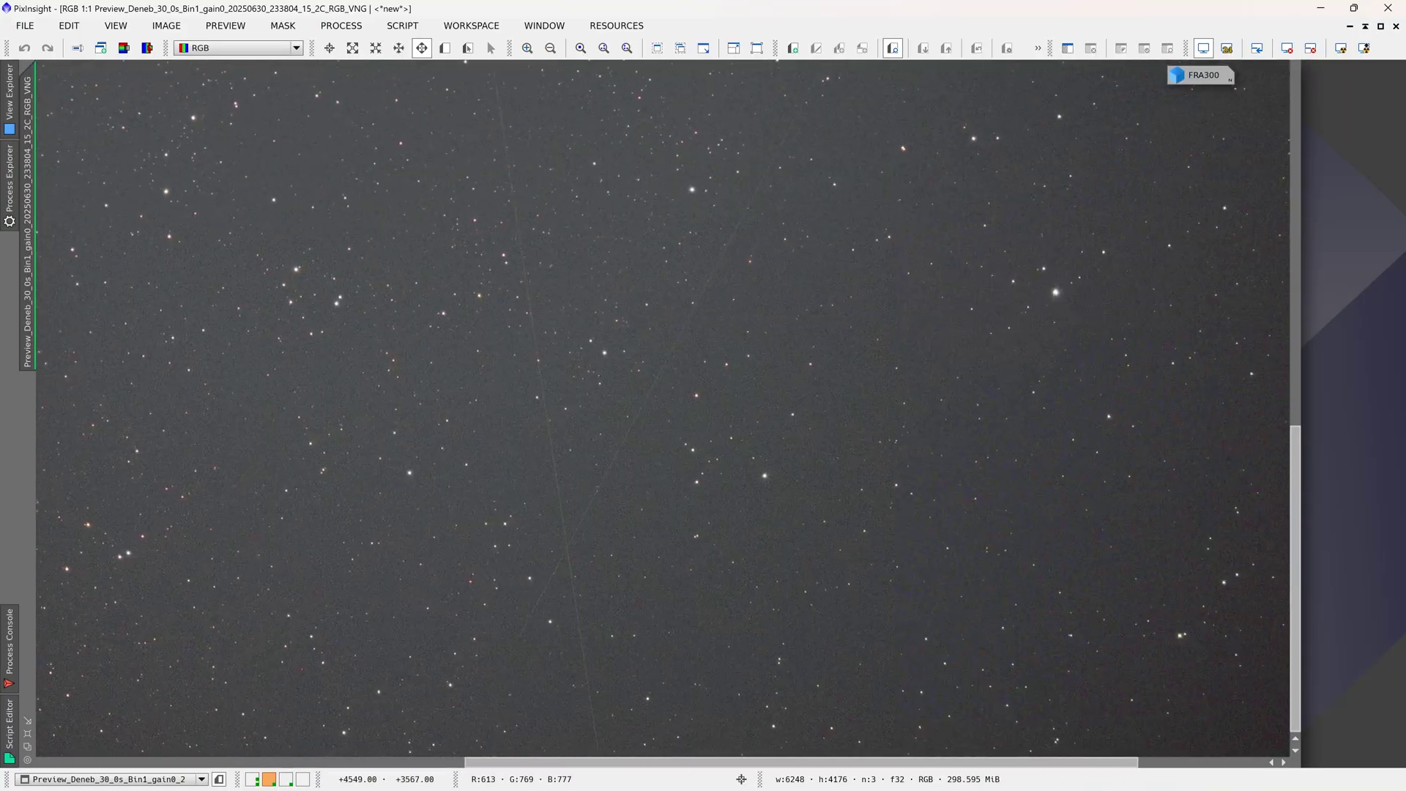
left_click_drag(1271, 220, 502, 383)
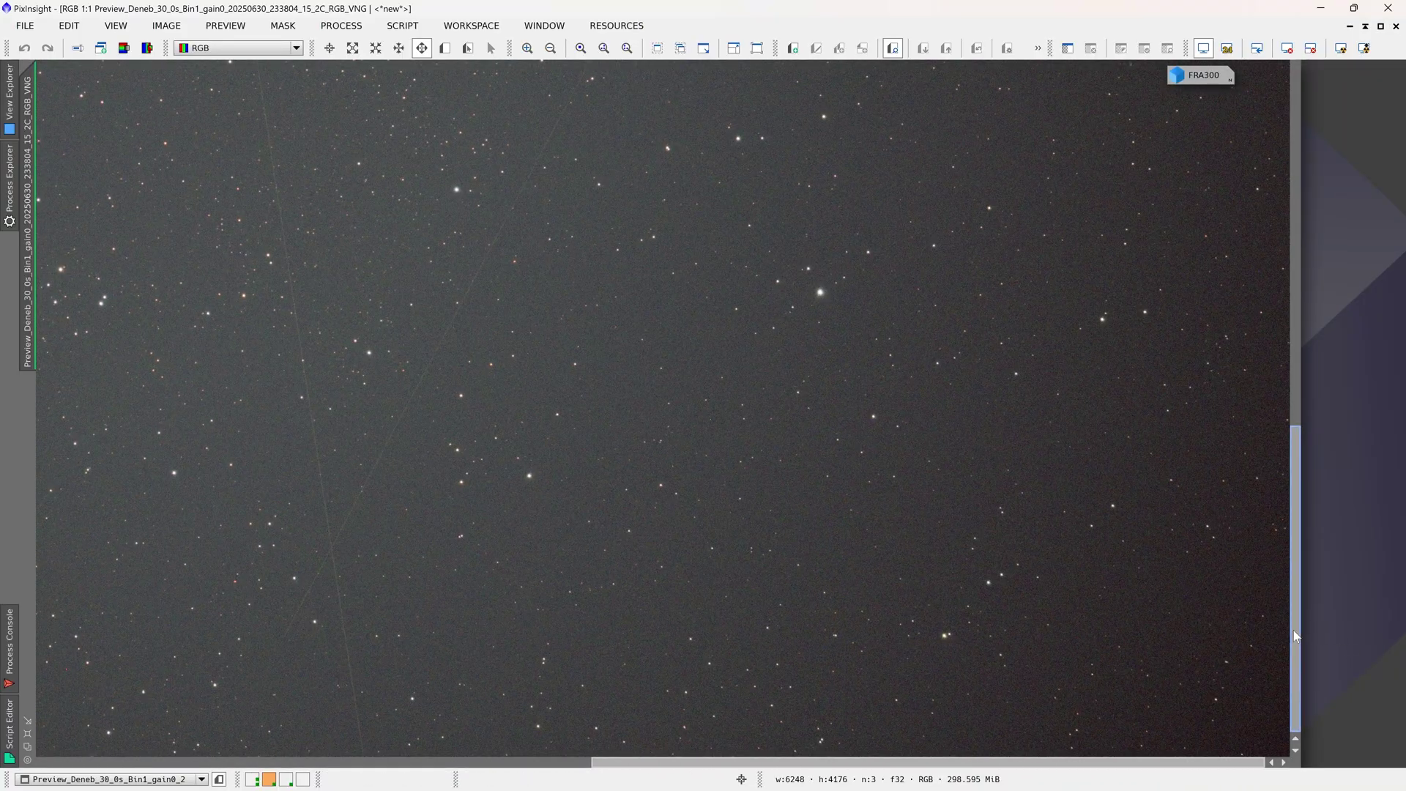
left_click_drag(1293, 630, 1325, 182)
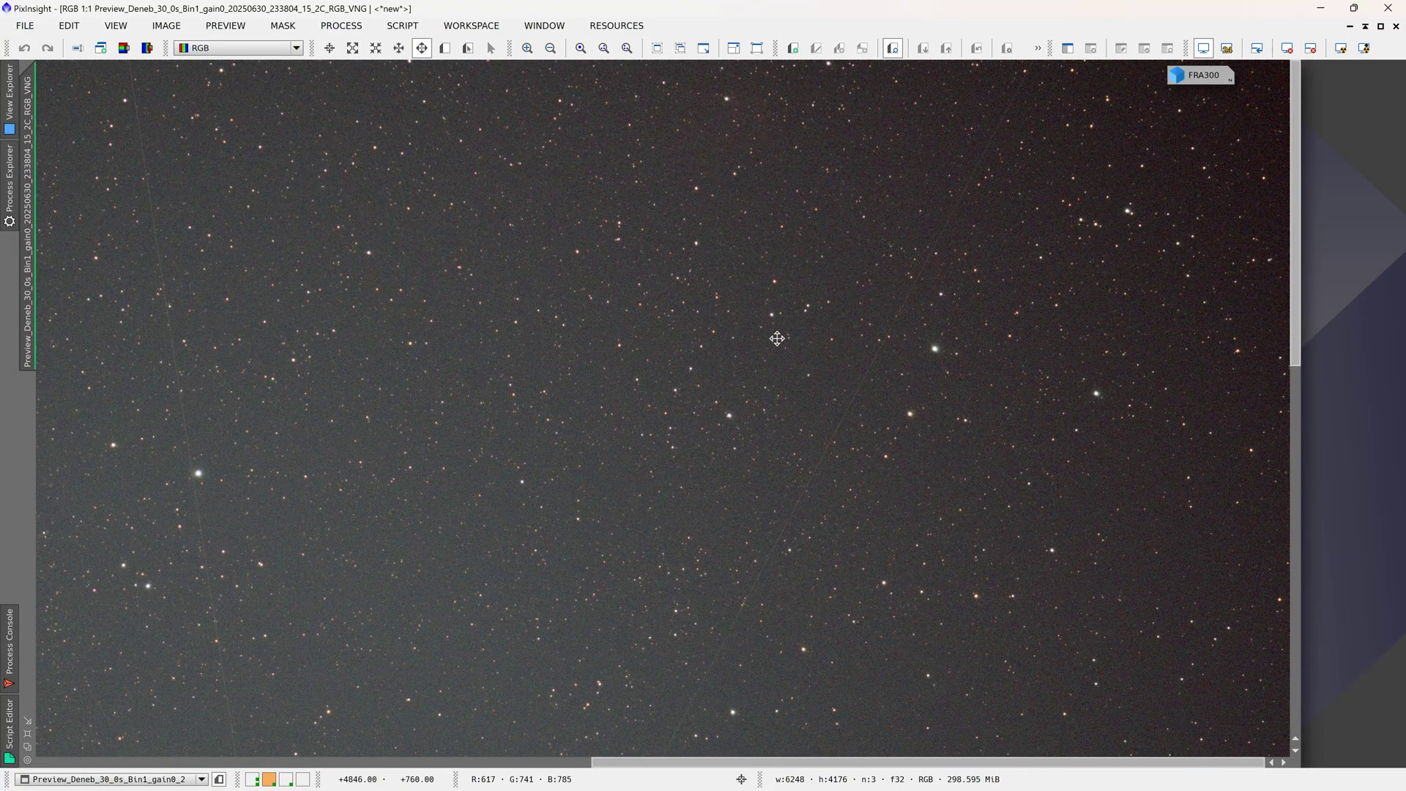
left_click_drag(411, 612, 732, 392)
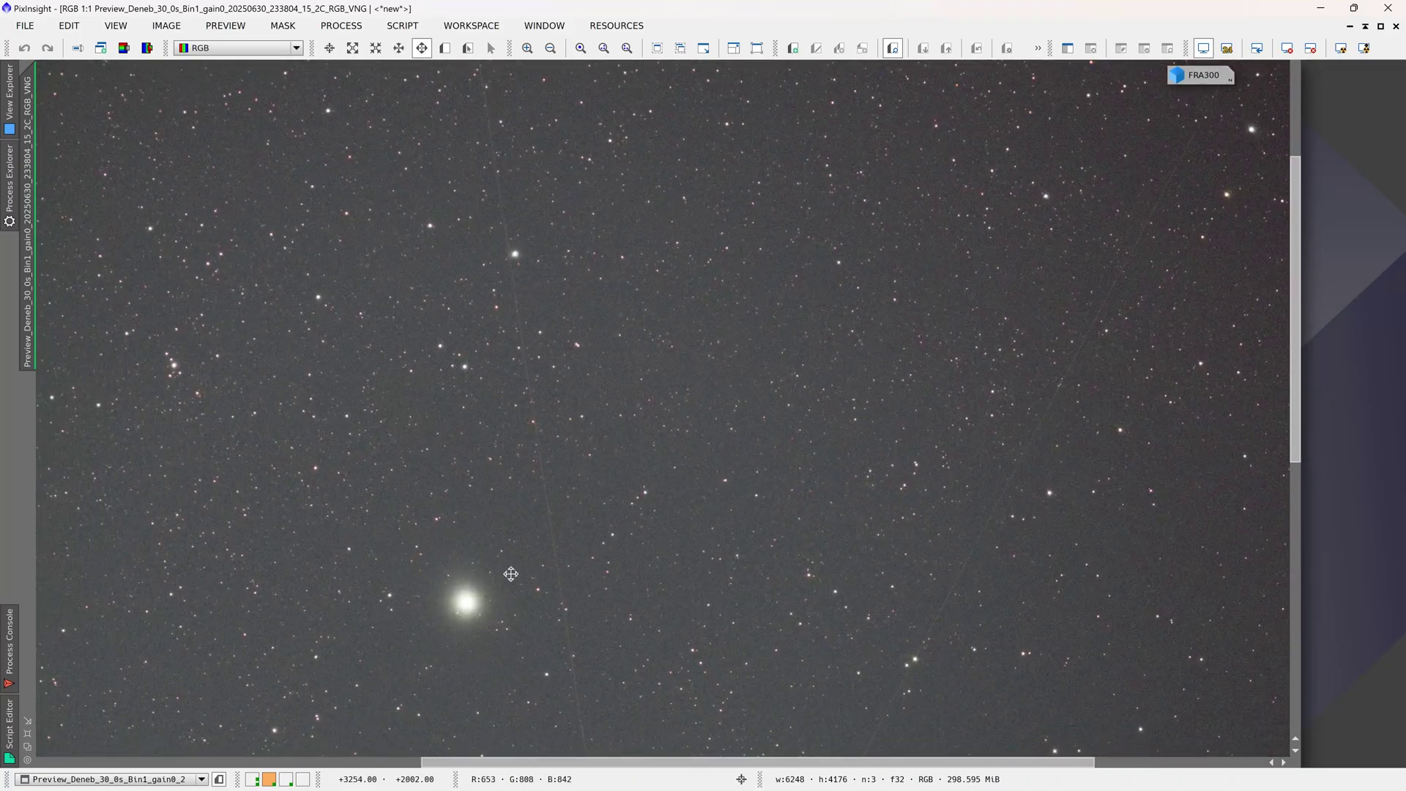
left_click_drag(512, 571, 718, 493)
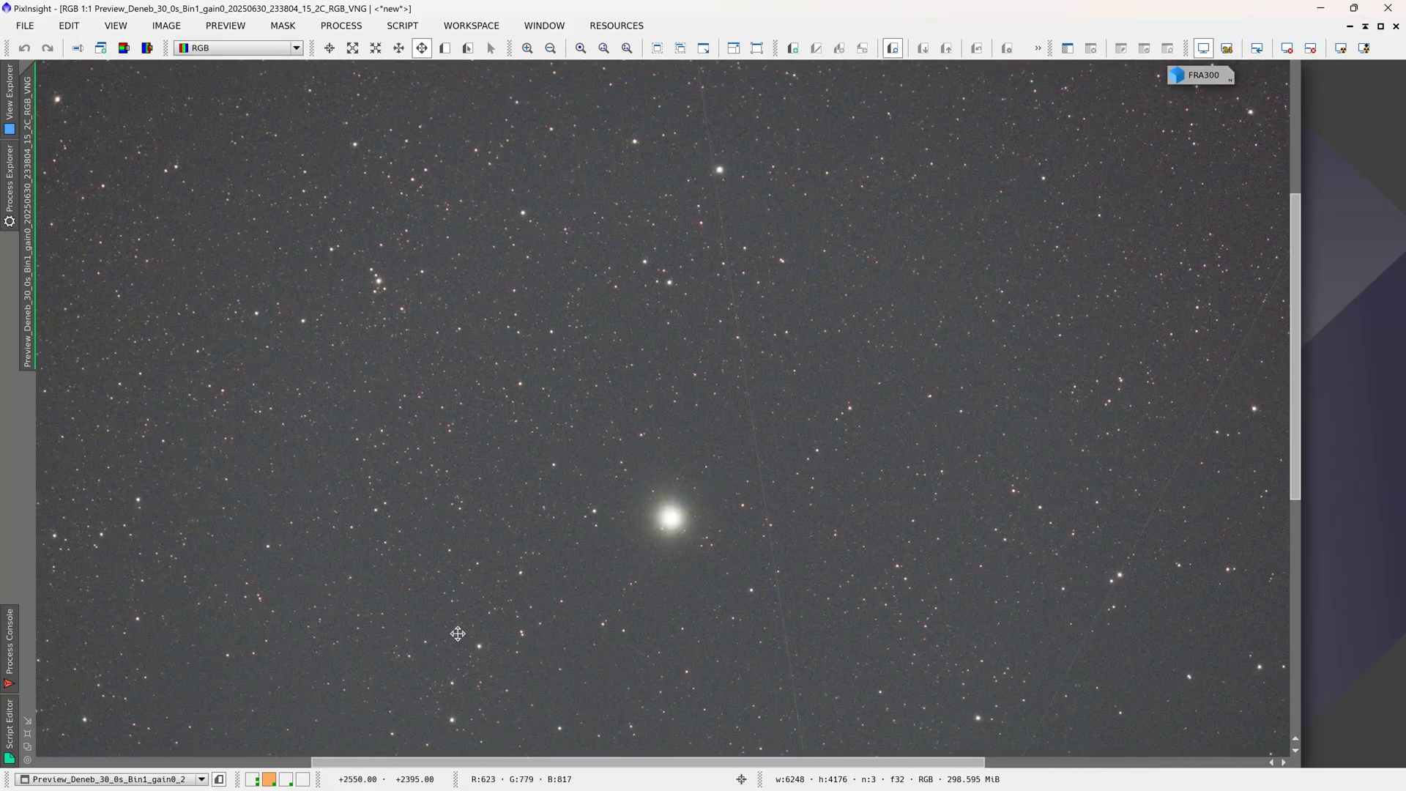
left_click_drag(791, 596, 809, 579)
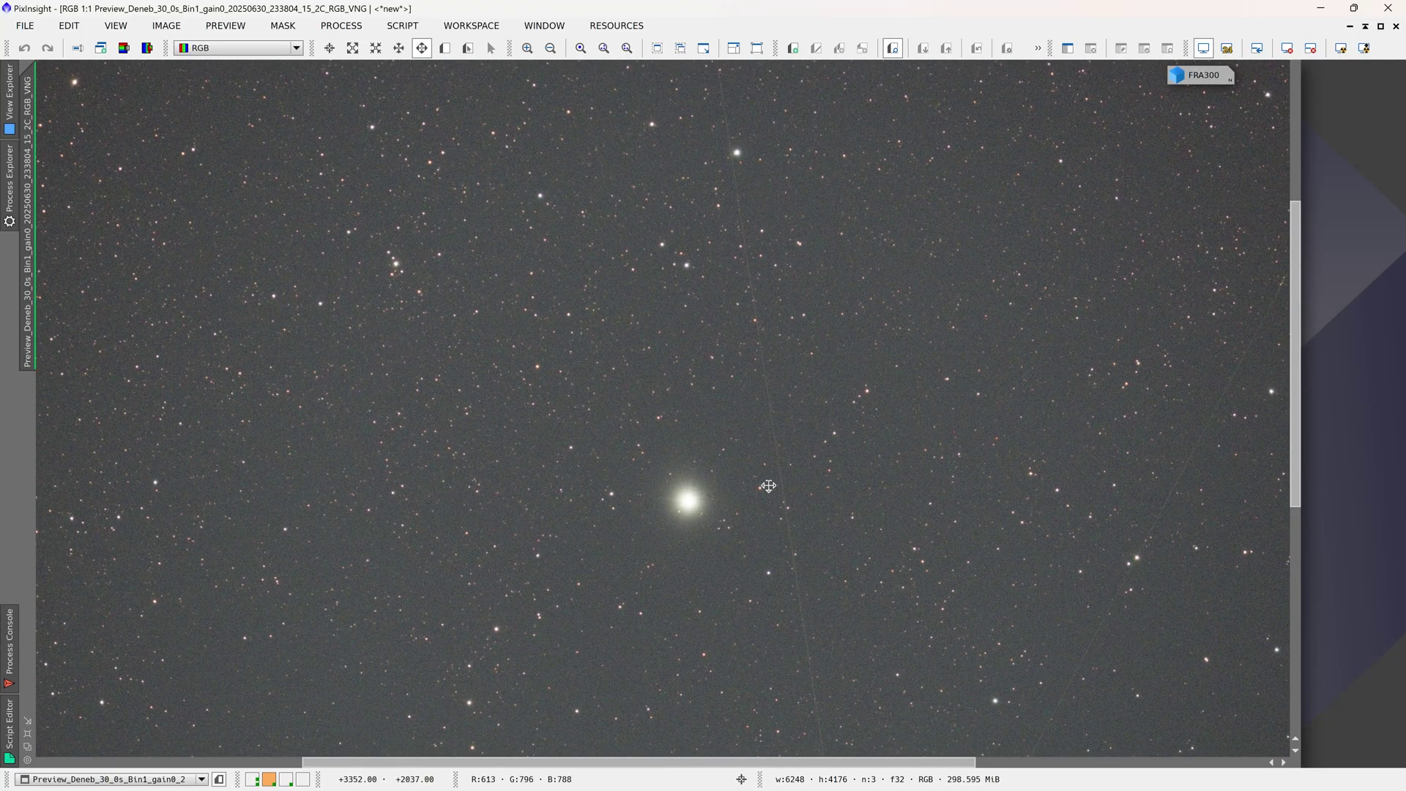
Step: Inspect the bright star near the left edge of the Deneb image at up to 3:1 magnification
scroll(763, 479, "down", 1)
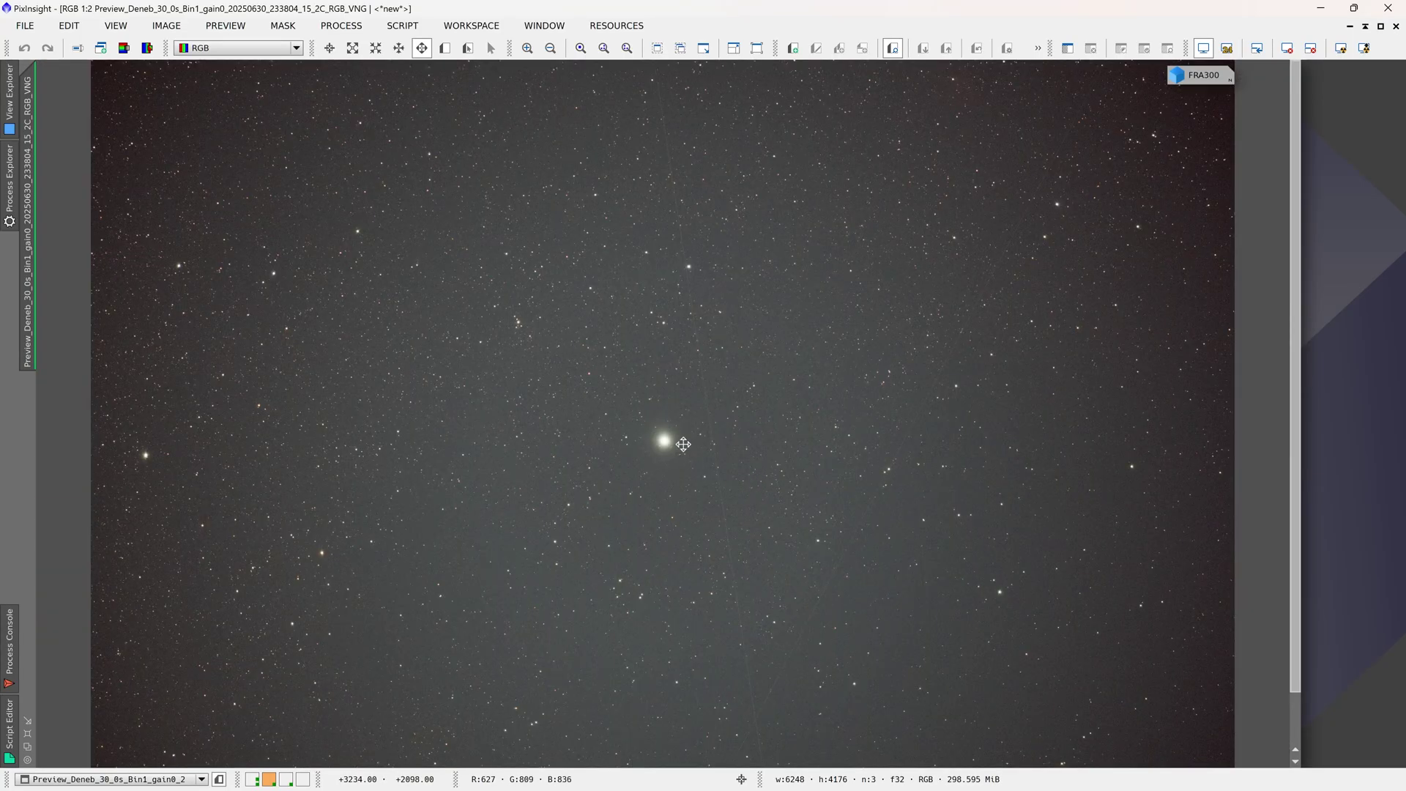
scroll(175, 429, "up", 1)
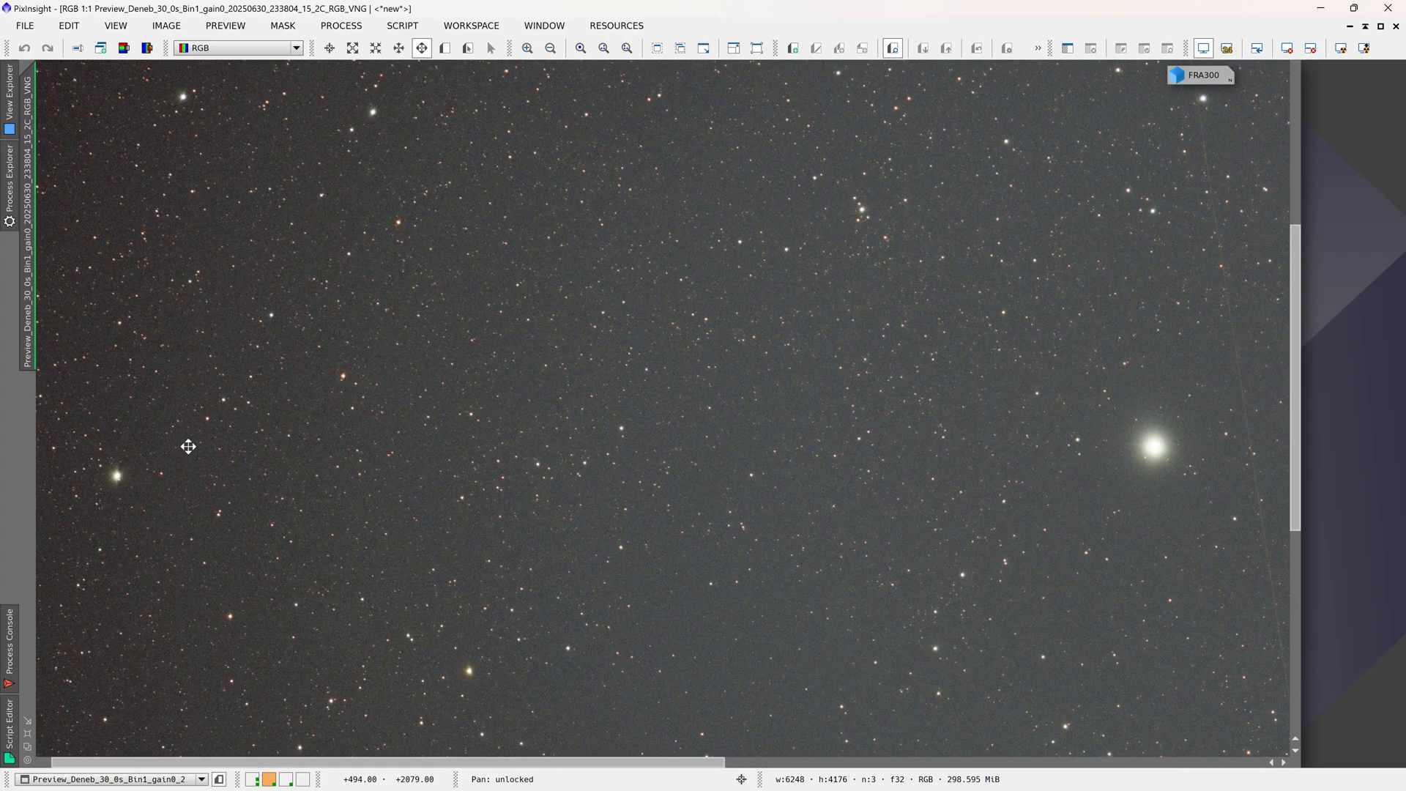
left_click_drag(189, 446, 218, 438)
scroll(239, 485, "up", 1)
left_click_drag(238, 485, 442, 478)
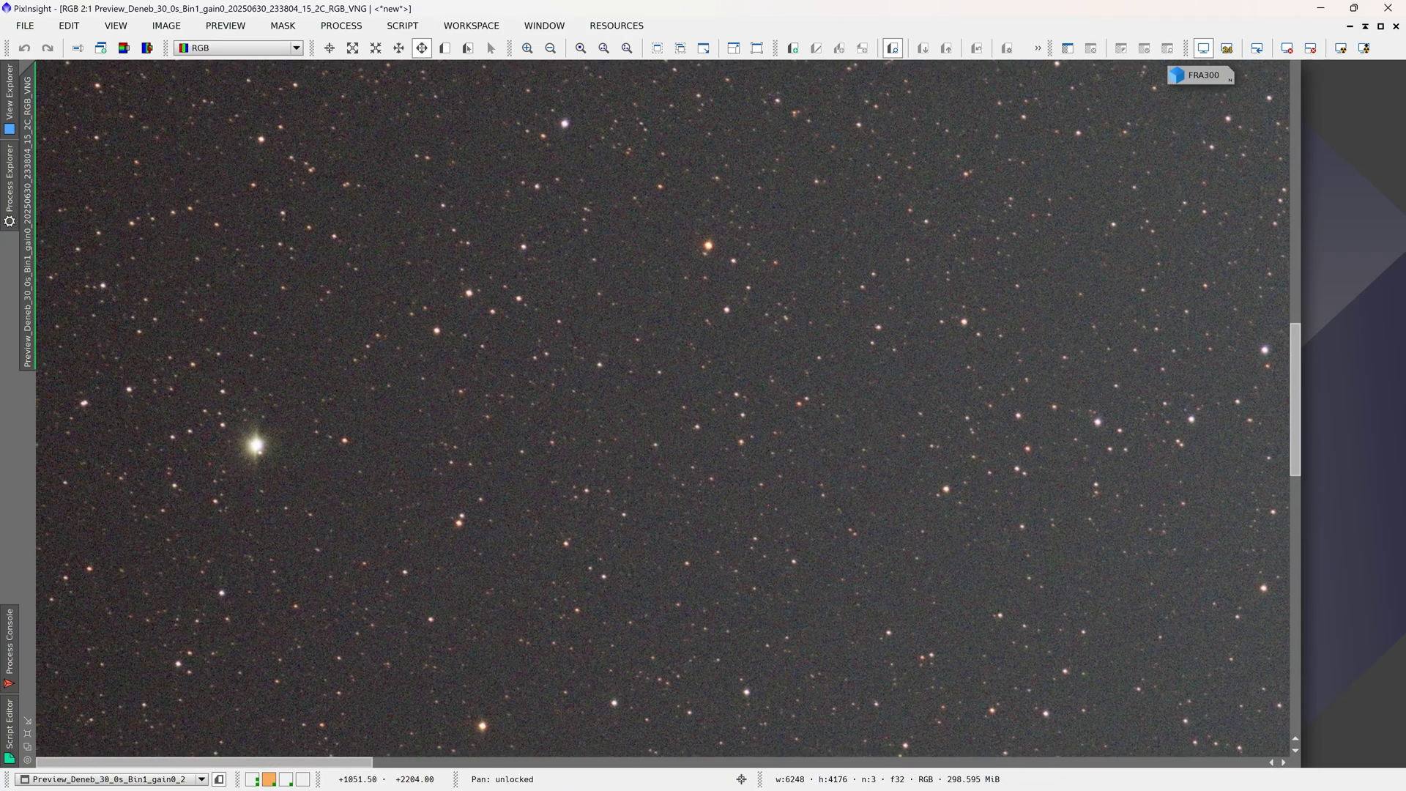
scroll(356, 472, "up", 1)
left_click_drag(327, 466, 486, 470)
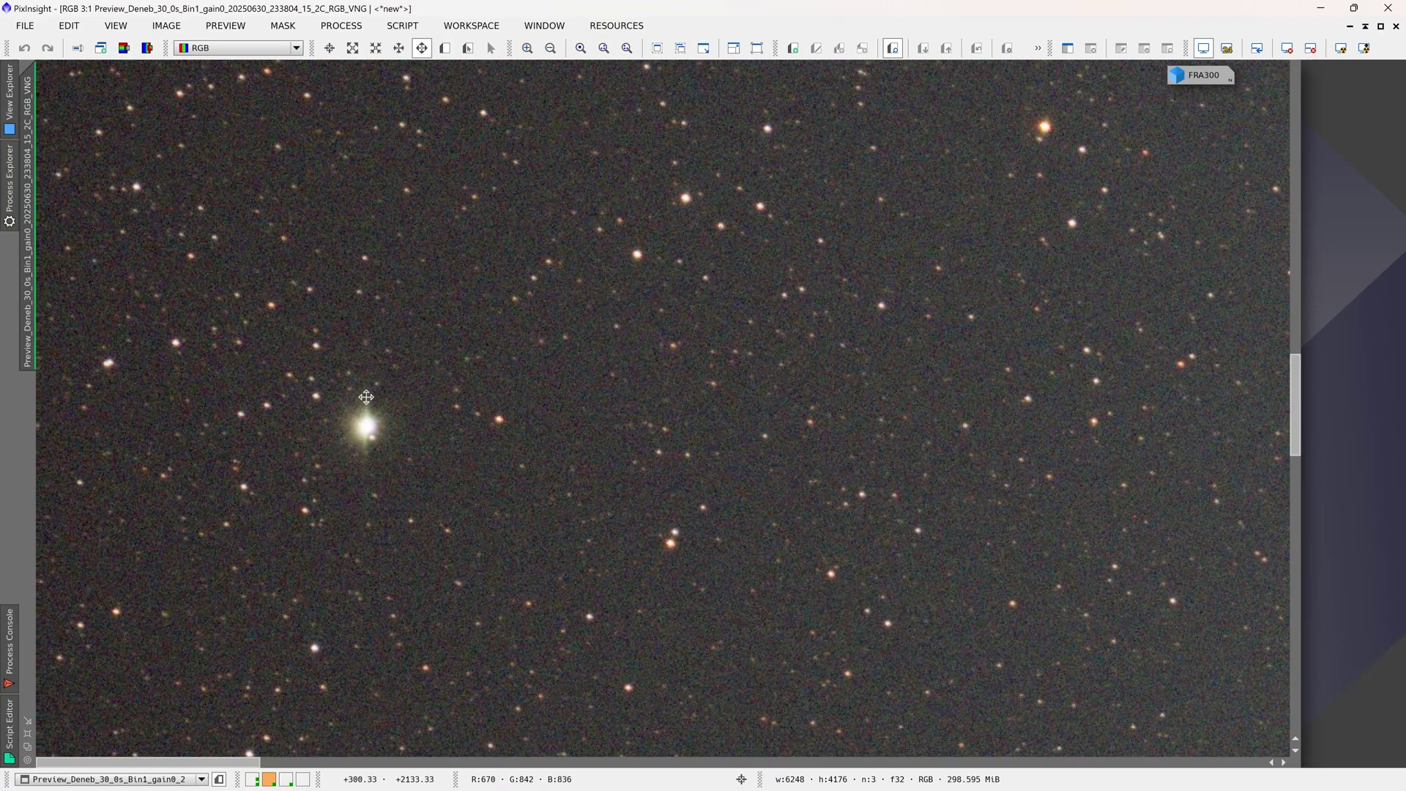
scroll(369, 453, "down", 1)
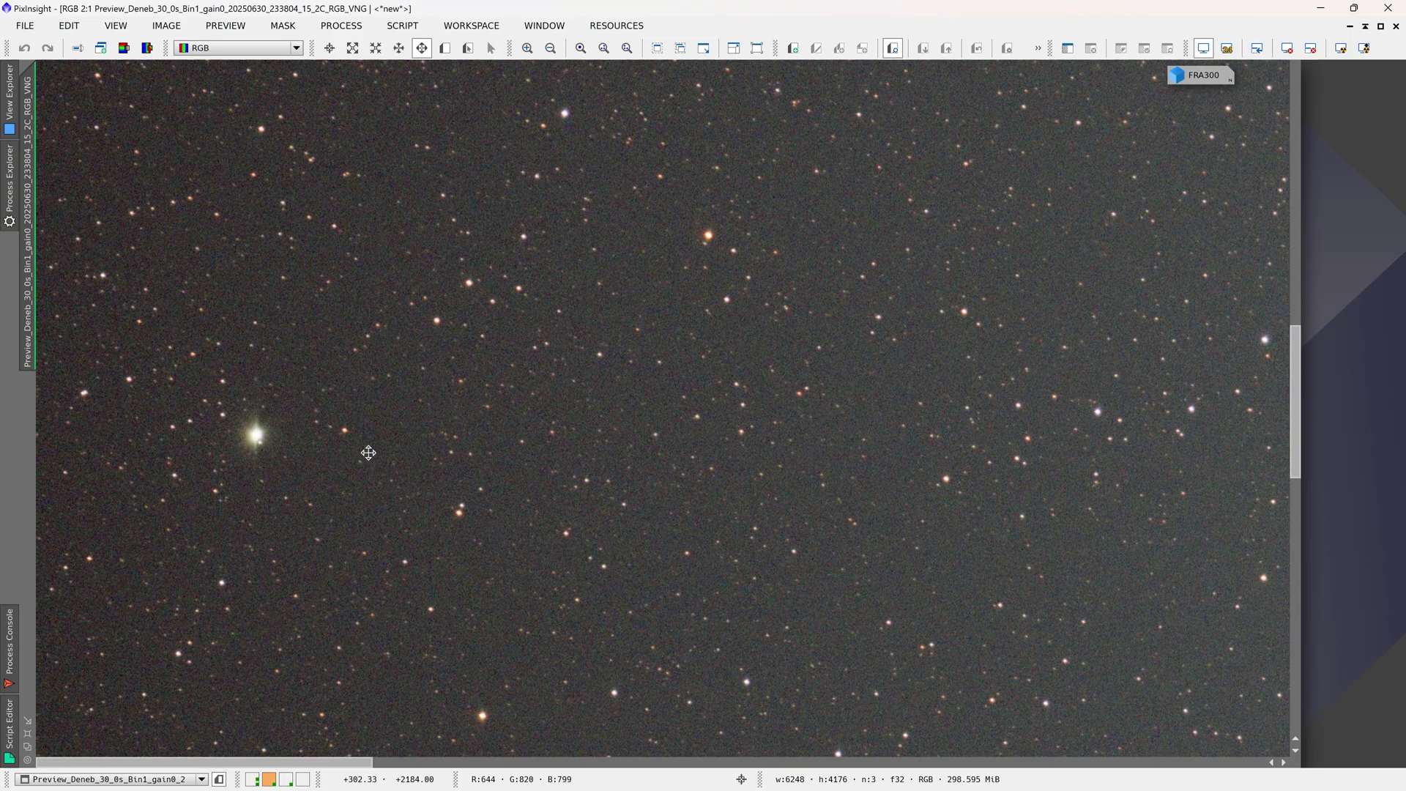
scroll(262, 454, "down", 1)
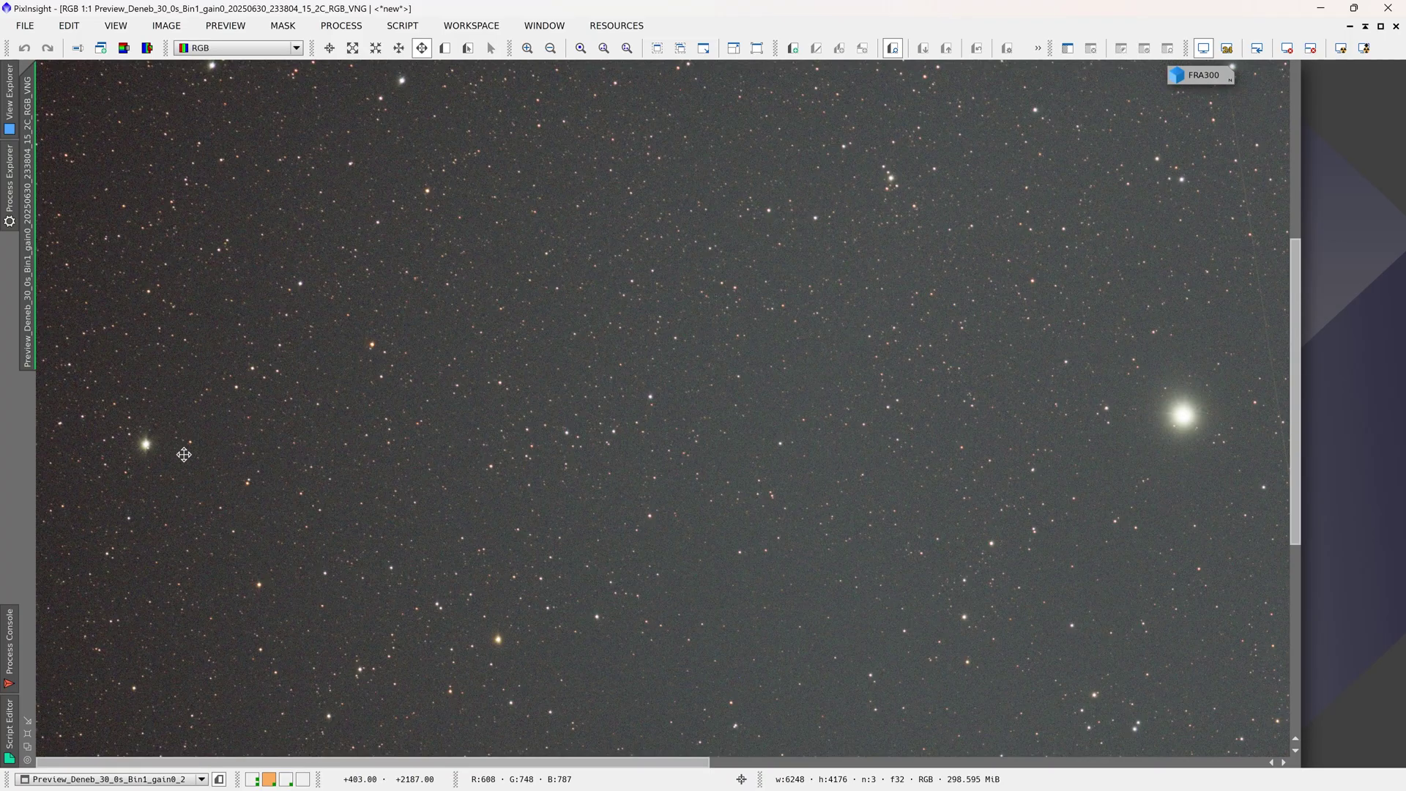
scroll(184, 455, "down", 1)
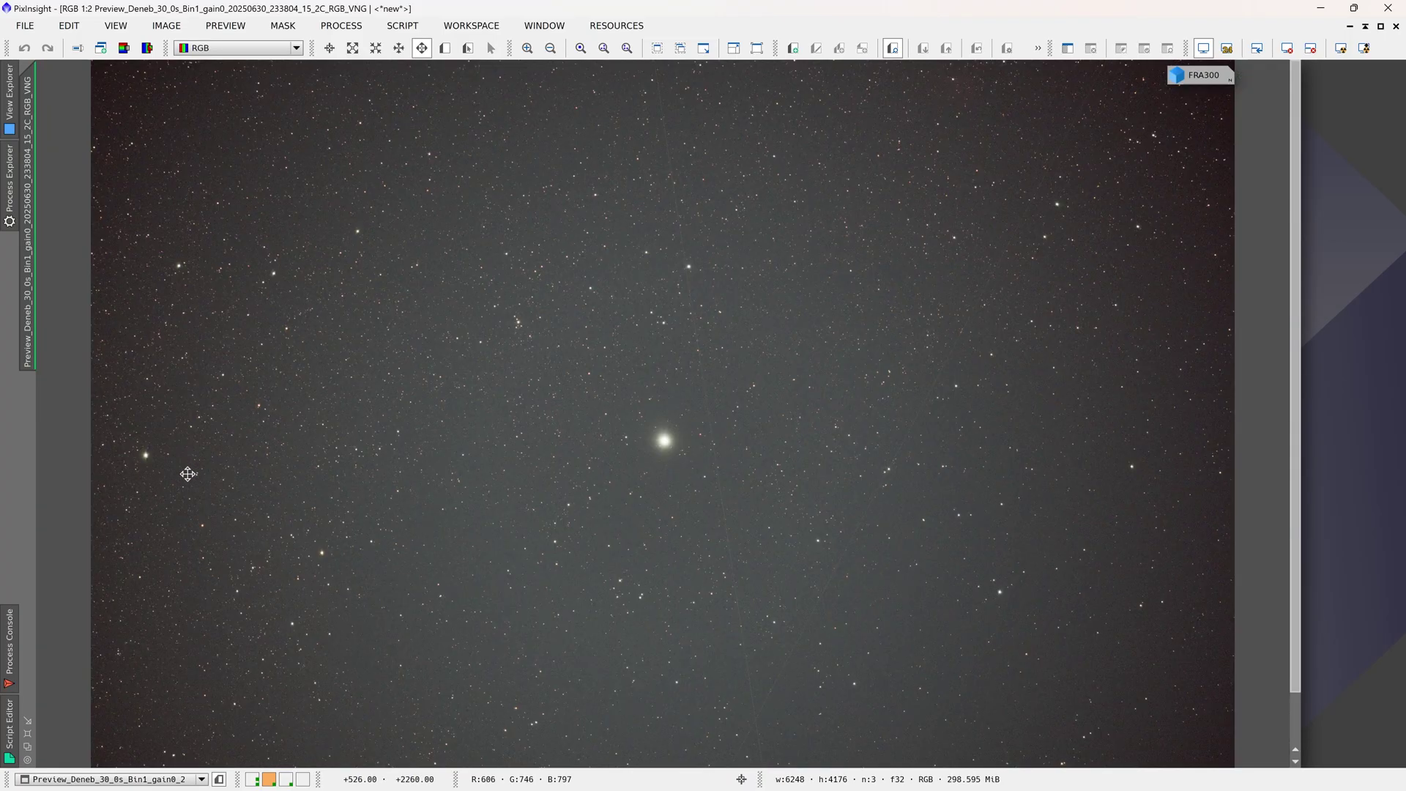
Step: Inspect the yellow star in the lower-left area of the Deneb image at 3:1, and restore the image window from its maximized size
scroll(302, 561, "up", 2)
scroll(301, 561, "up", 1)
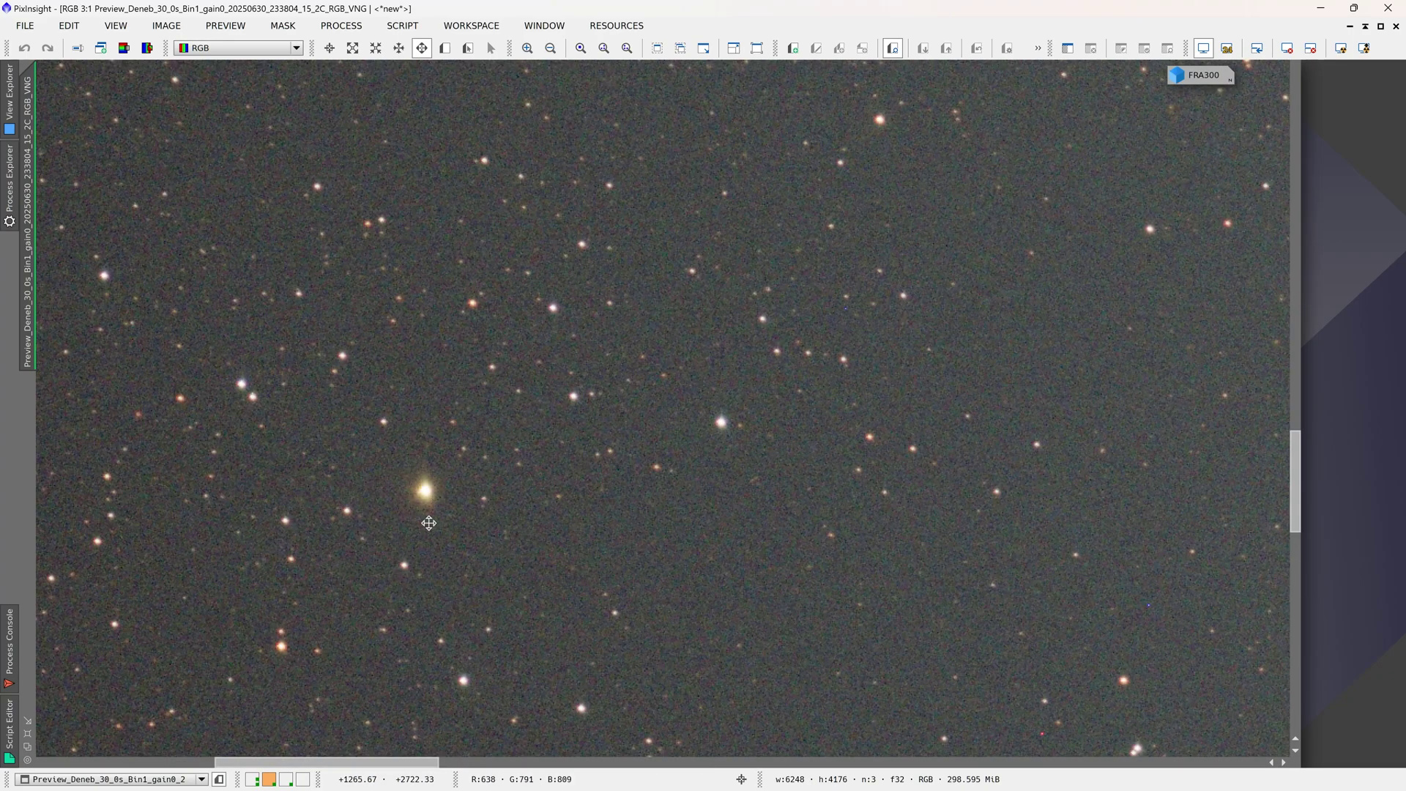
left_click_drag(430, 537, 436, 576)
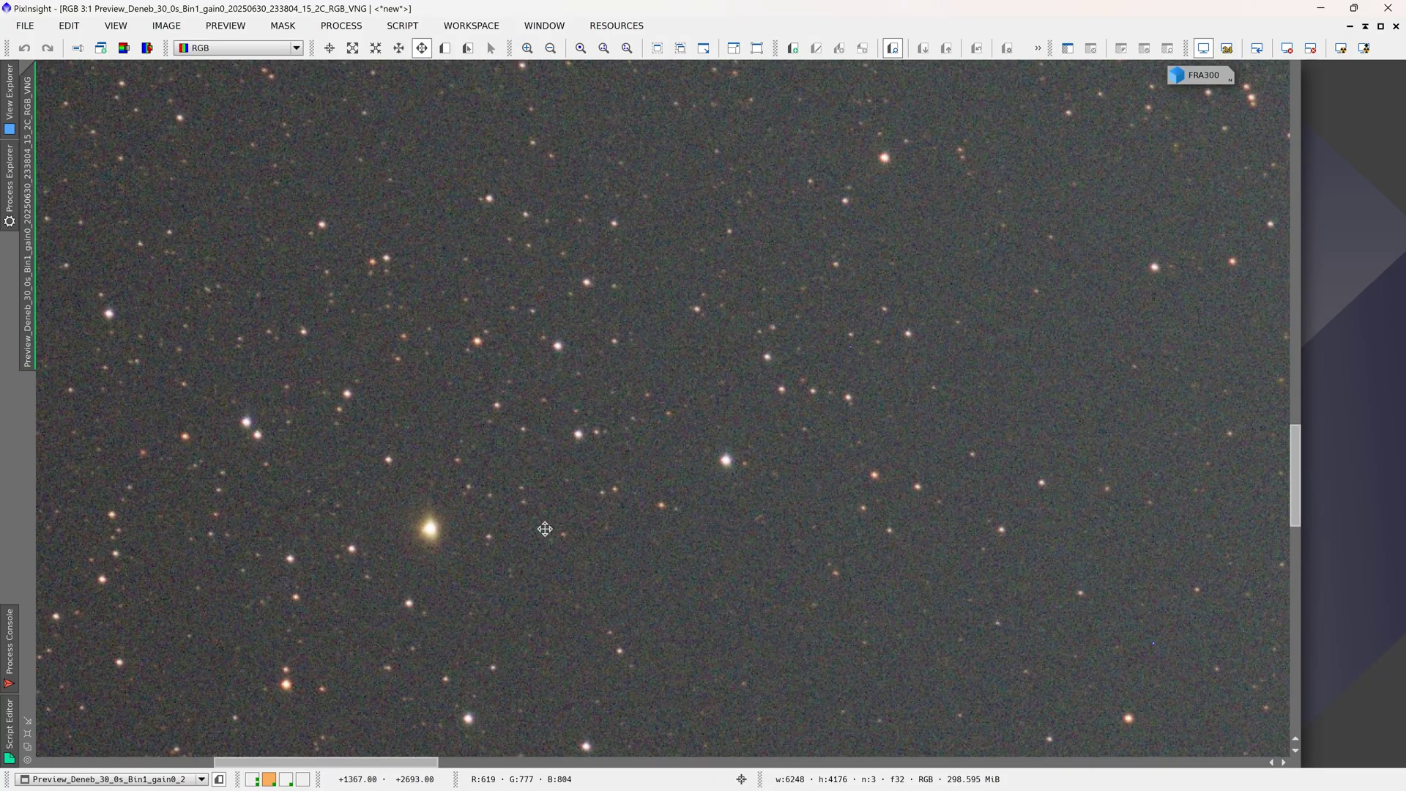
scroll(597, 354, "down", 3)
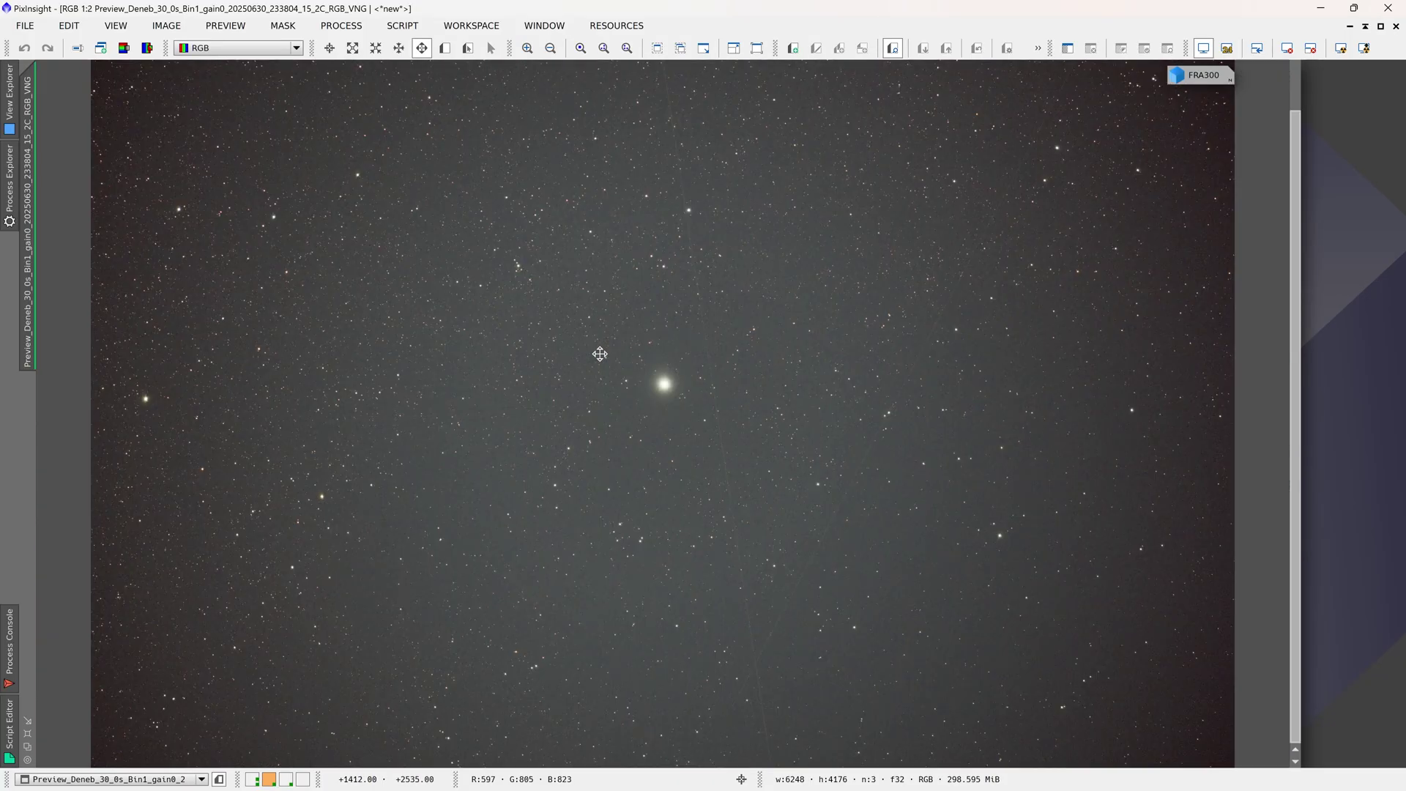
left_click(1381, 26)
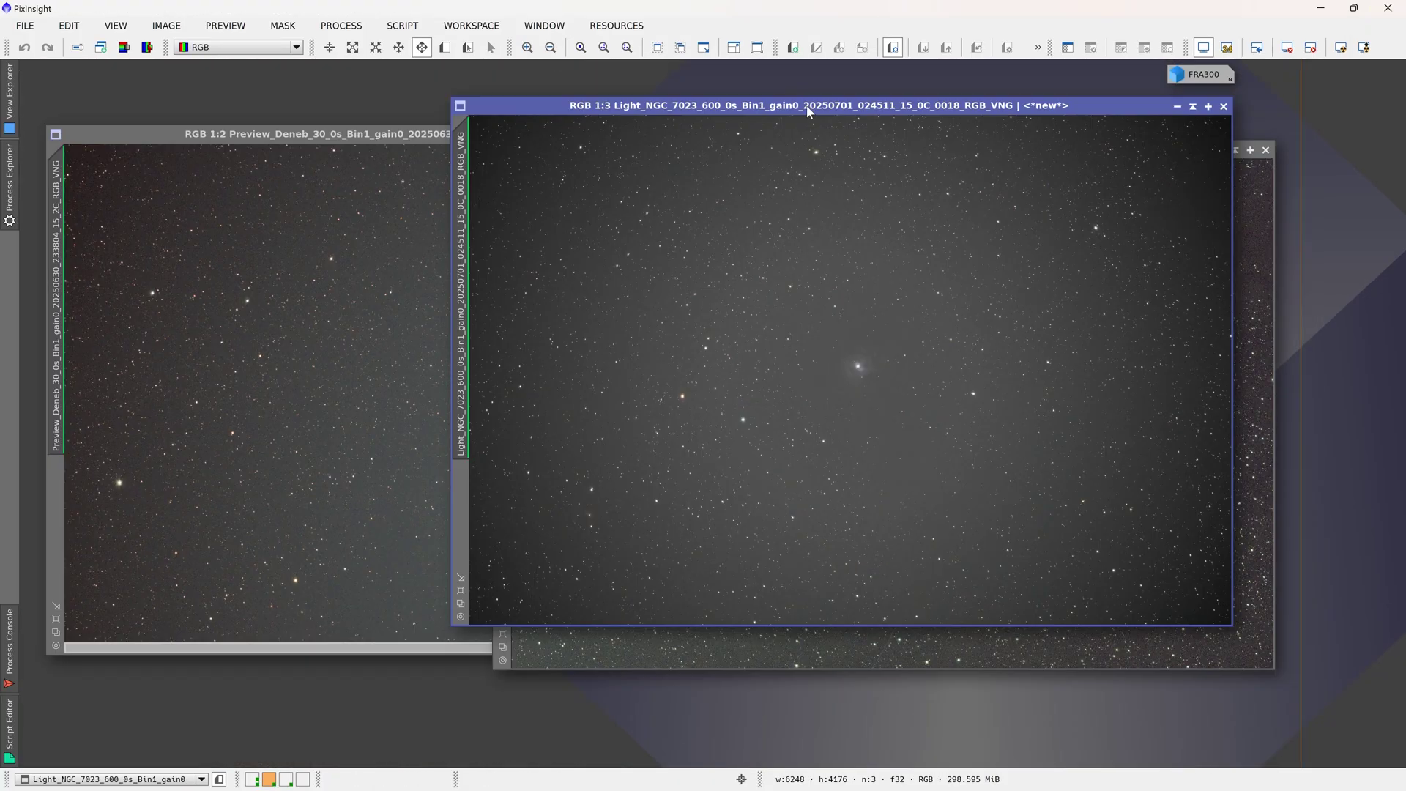
Step: Extract the luminance of the Light_NGC_7023 600-second RGB_VNG frame and apply an auto screen stretch to it
left_click_drag(808, 109, 643, 119)
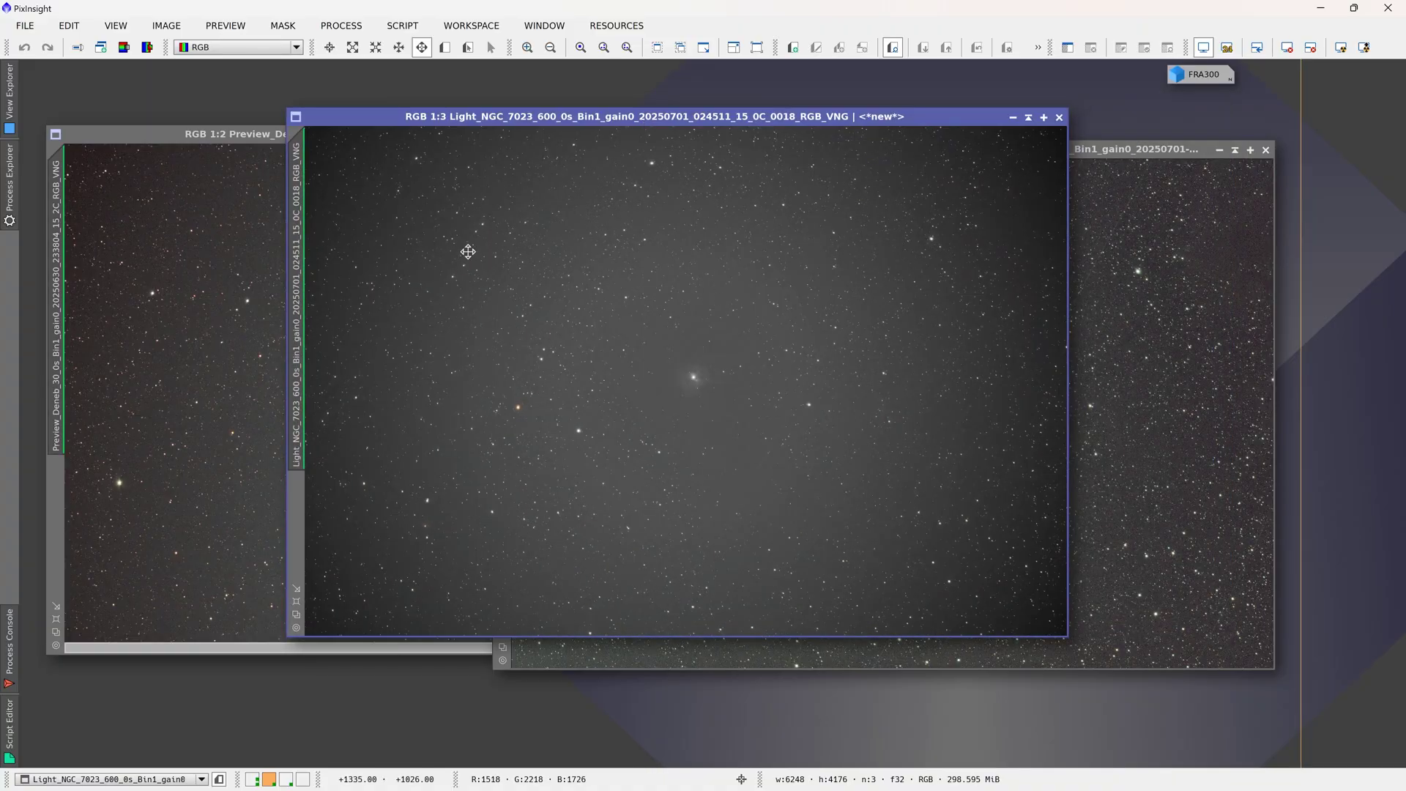
left_click(124, 47)
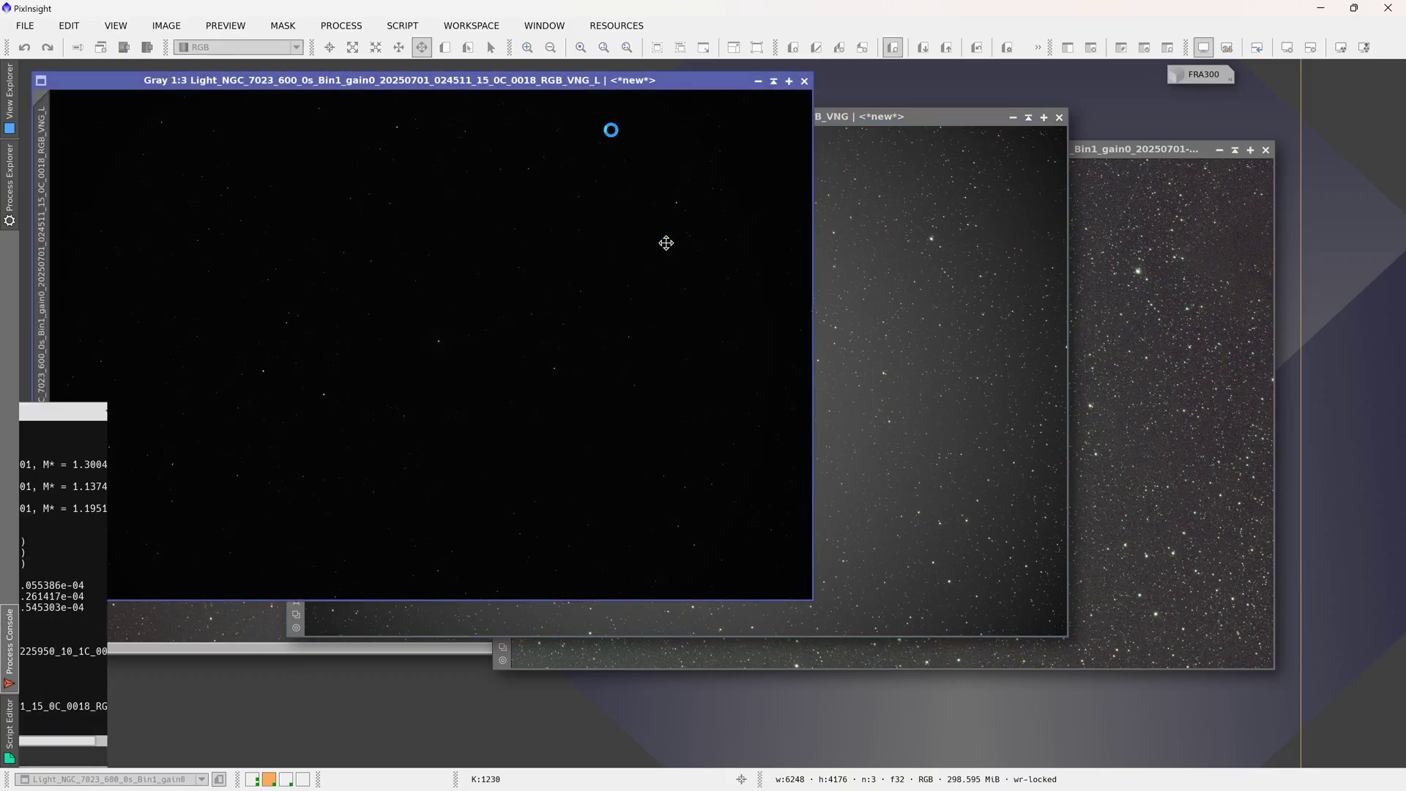
left_click_drag(579, 85, 683, 139)
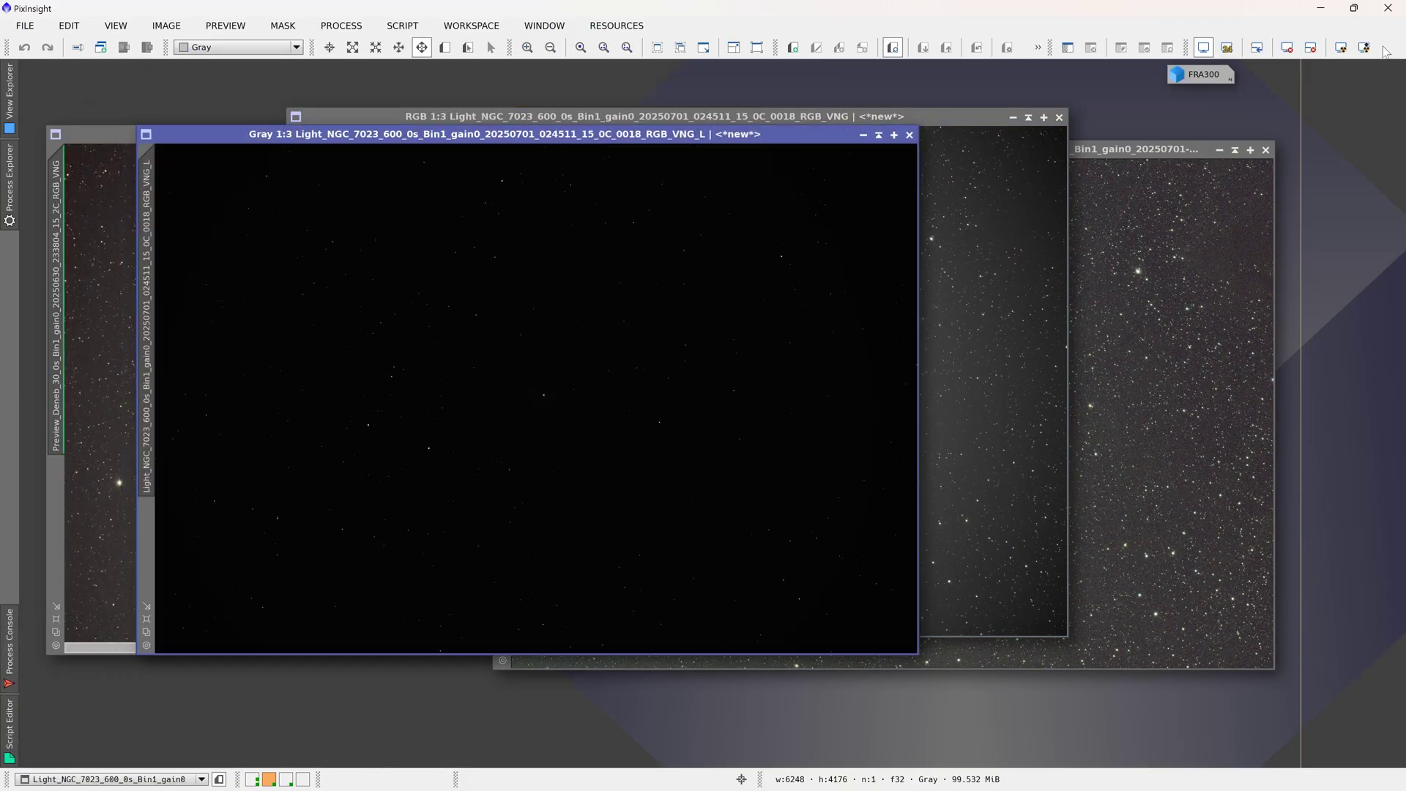
left_click(1341, 47)
Step: Generate a contour plot of the extracted luminance image to examine the field illumination
left_click(403, 25)
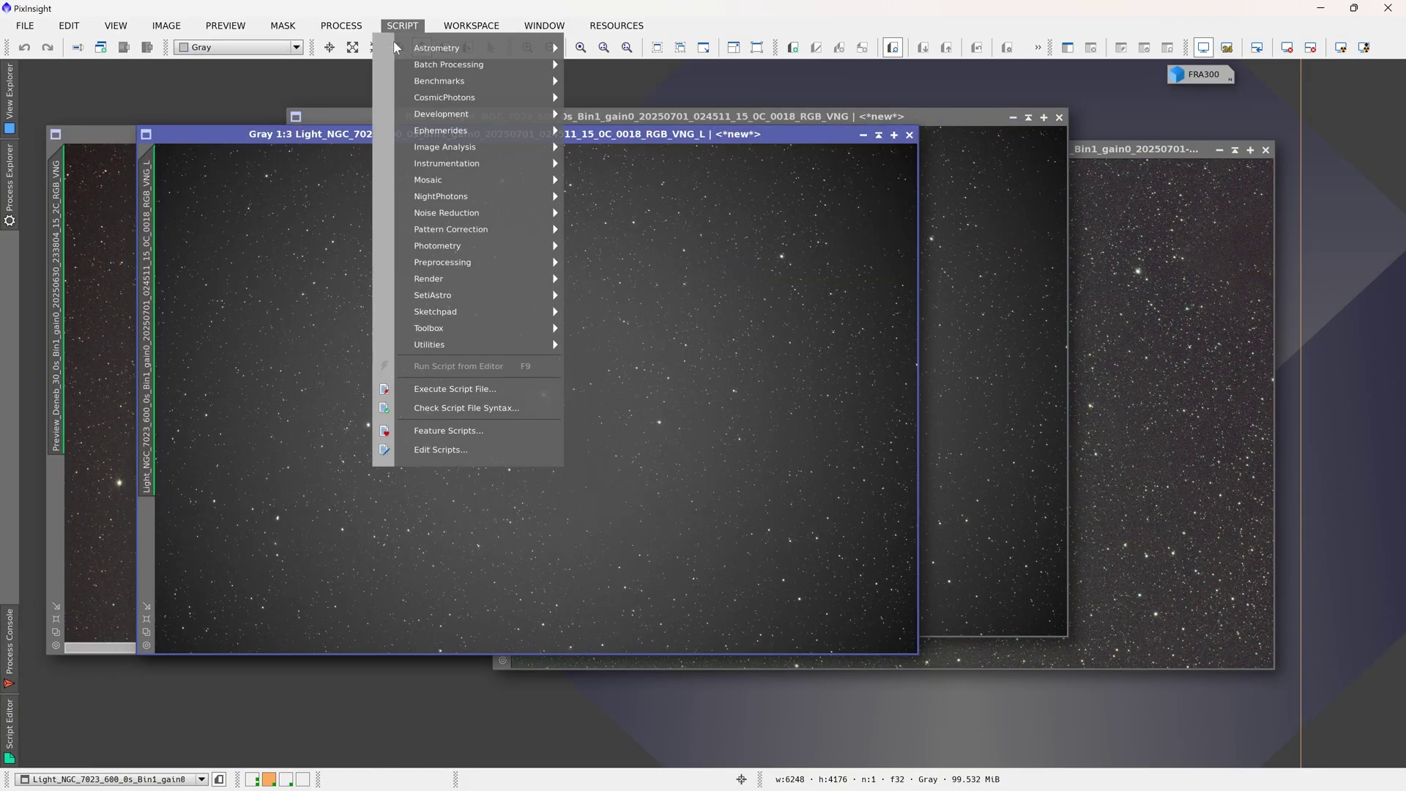
mouse_move(552, 339)
left_click(635, 400)
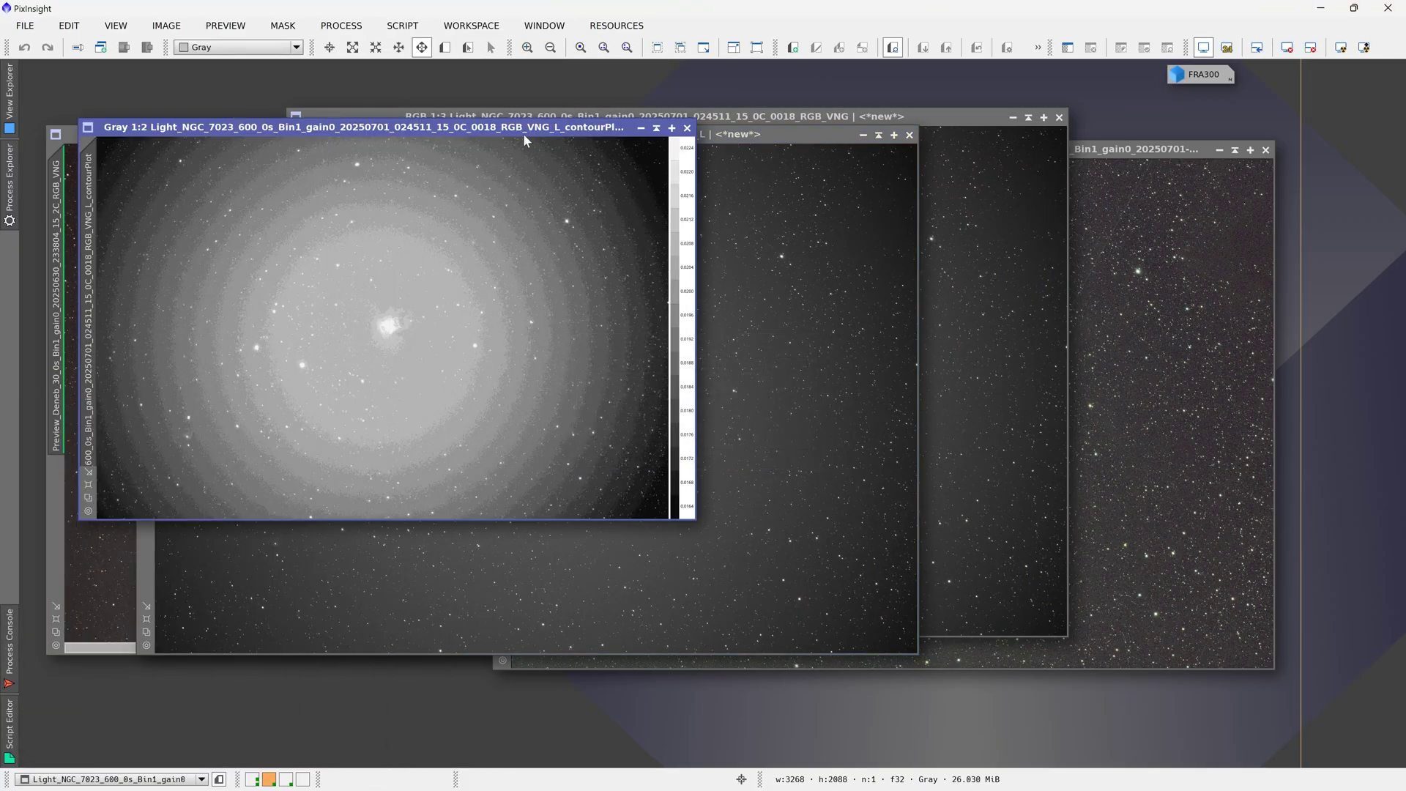
left_click_drag(524, 139, 626, 161)
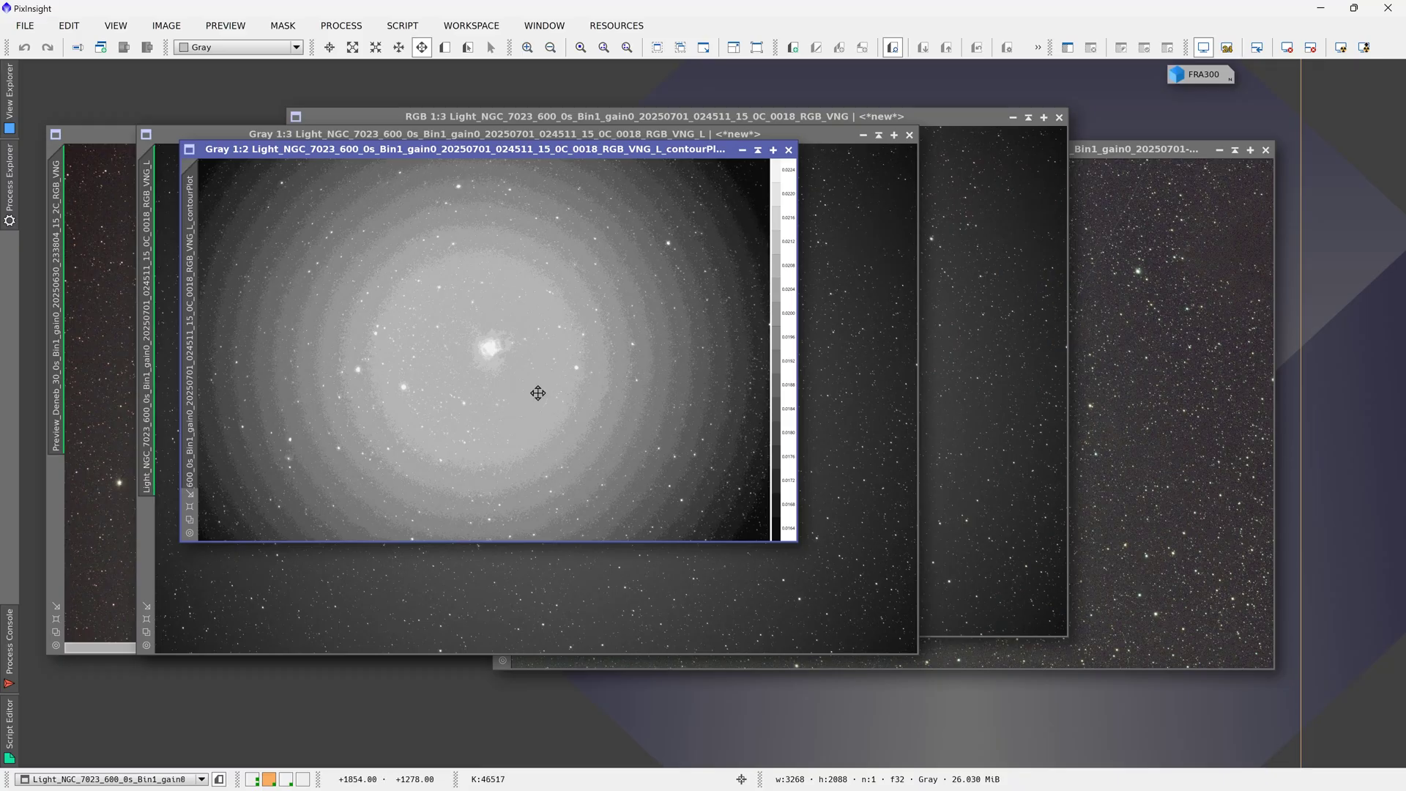
Step: Close the contour plot and luminance images, and bring the c_d_r version of the NGC_7023 frame to the front
left_click(789, 150)
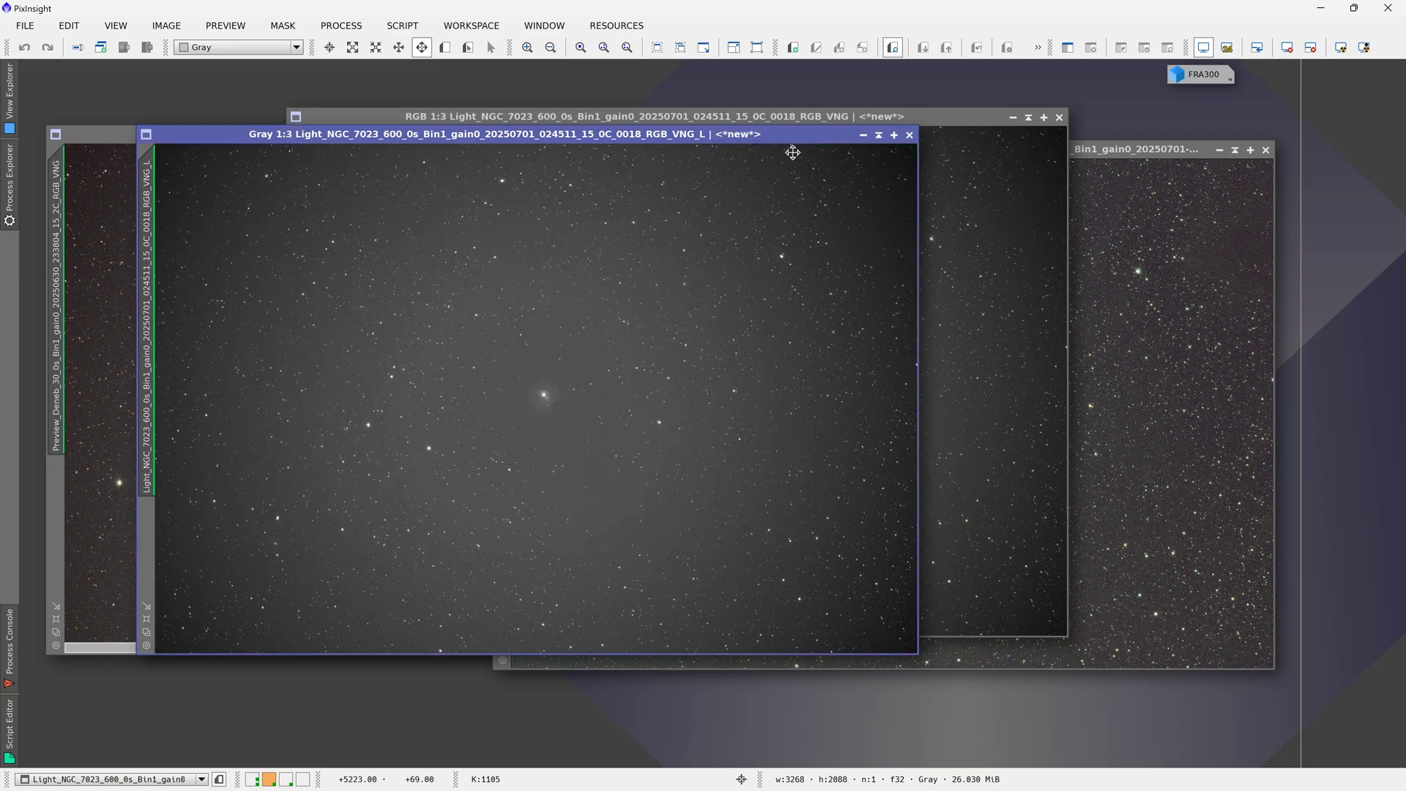
left_click(910, 135)
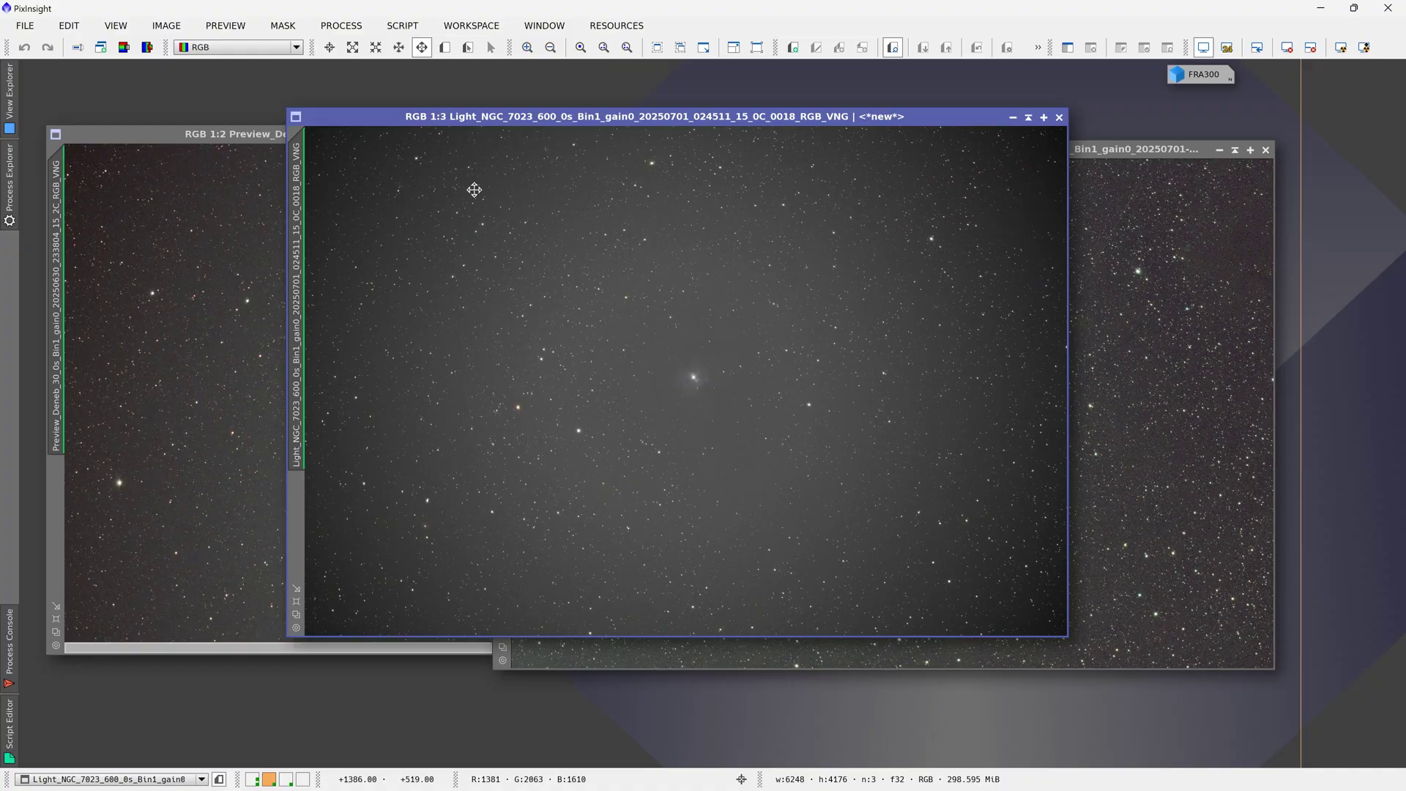
left_click(1232, 288)
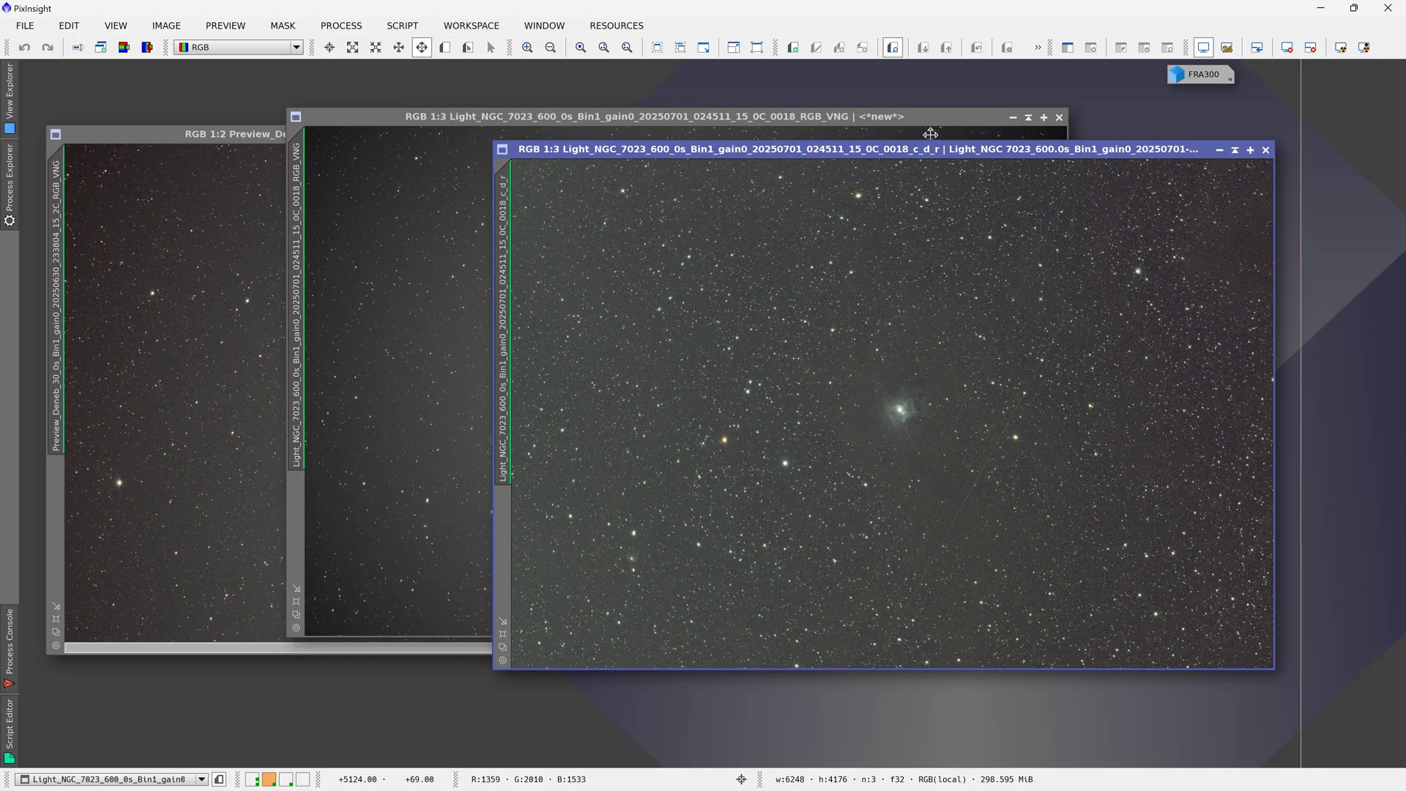
left_click_drag(934, 152, 758, 138)
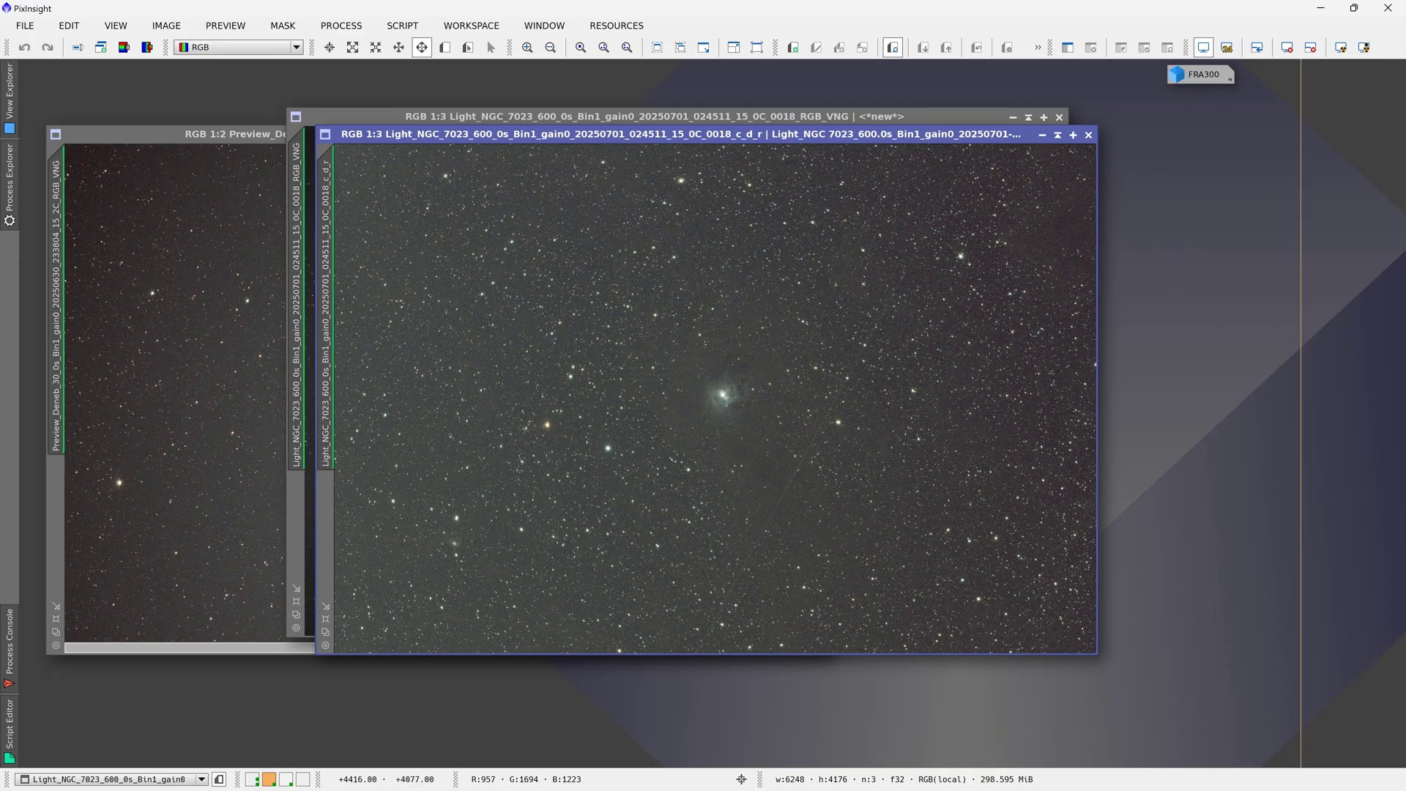
Step: Switch to the third workspace and centre the masterLight RGB_integration_clone window for viewing
left_click(286, 779)
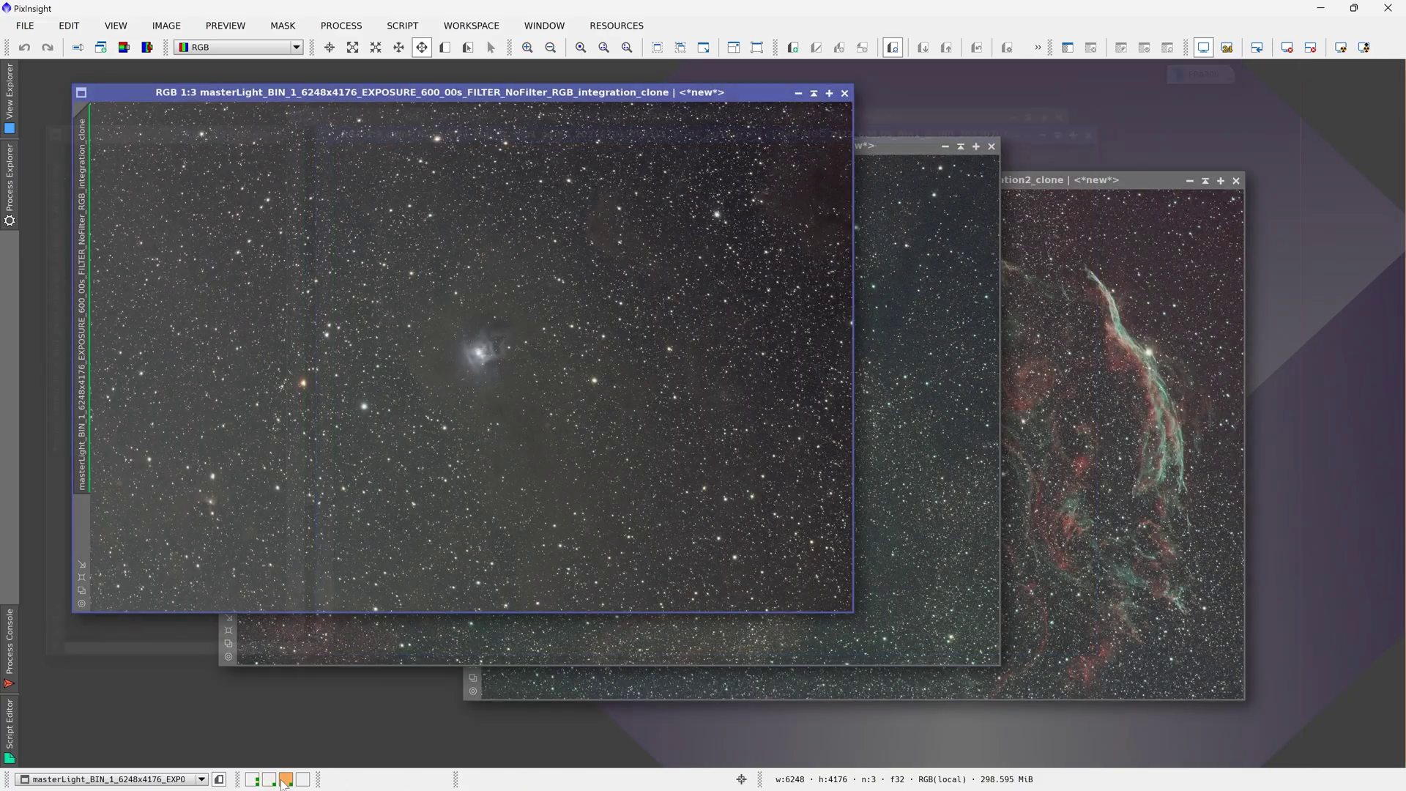
left_click_drag(629, 97, 774, 123)
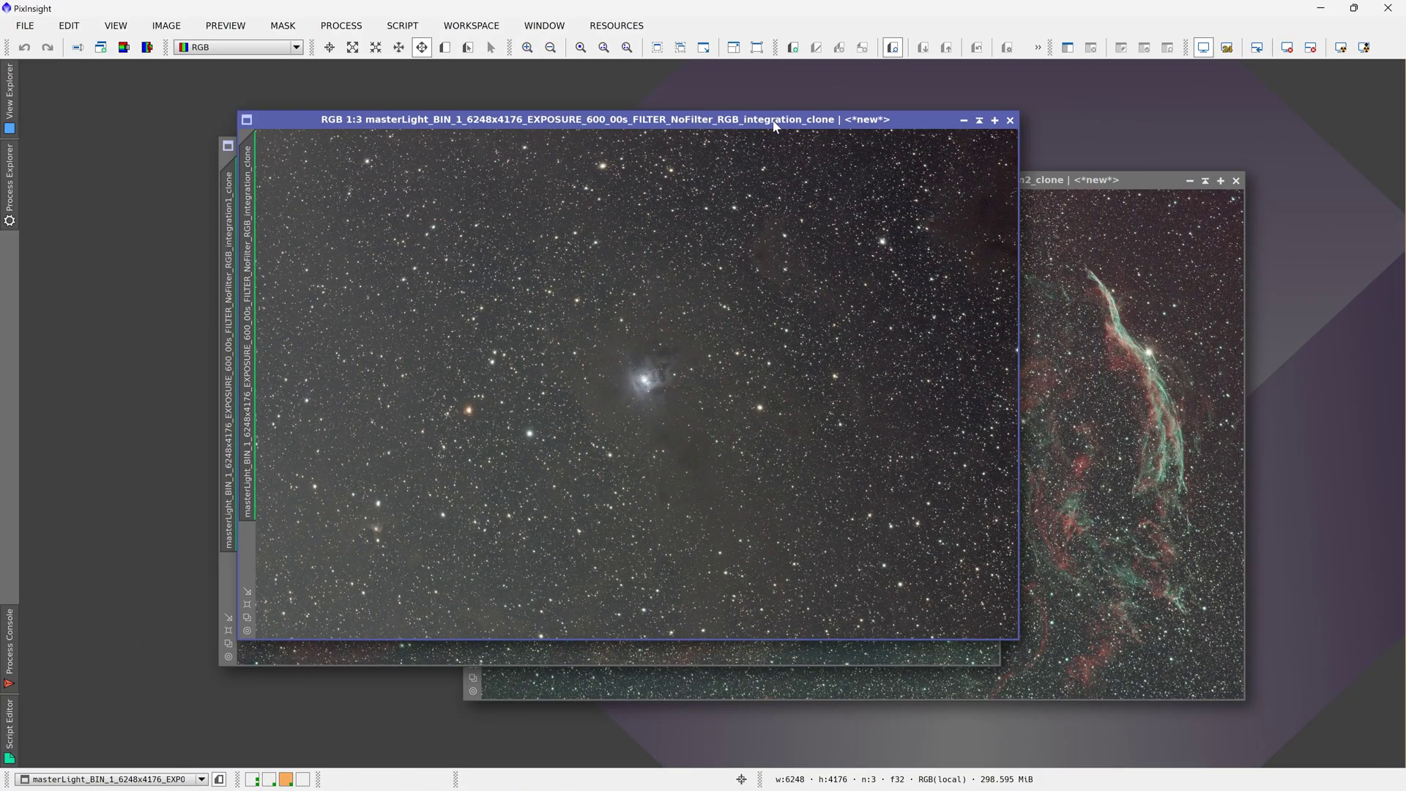
Step: Maximise the masterLight RGB_integration_clone image and examine the stars and nebula at full resolution
double_click(775, 123)
scroll(718, 396, "up", 1)
scroll(718, 400, "up", 1)
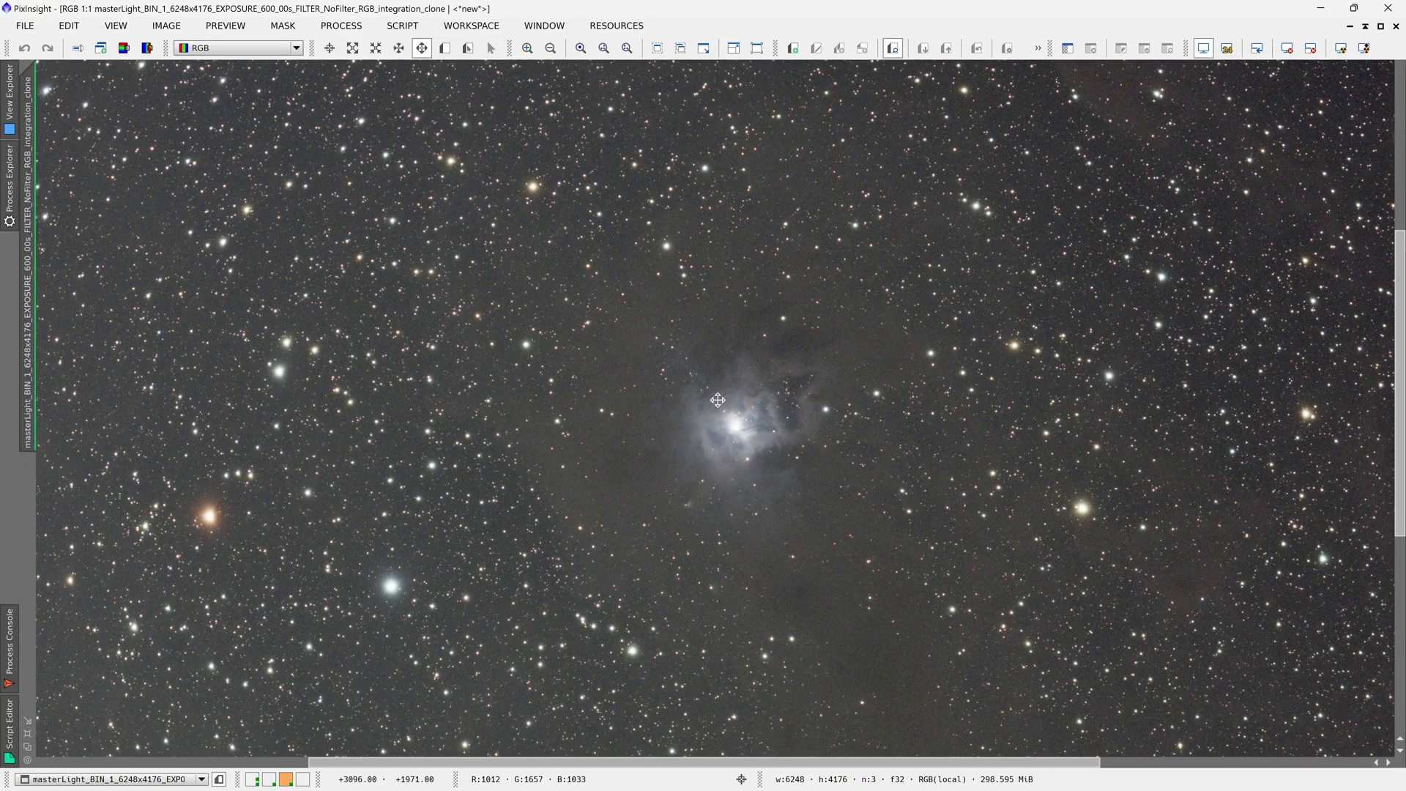
left_click_drag(290, 173, 402, 449)
scroll(402, 449, "down", 1)
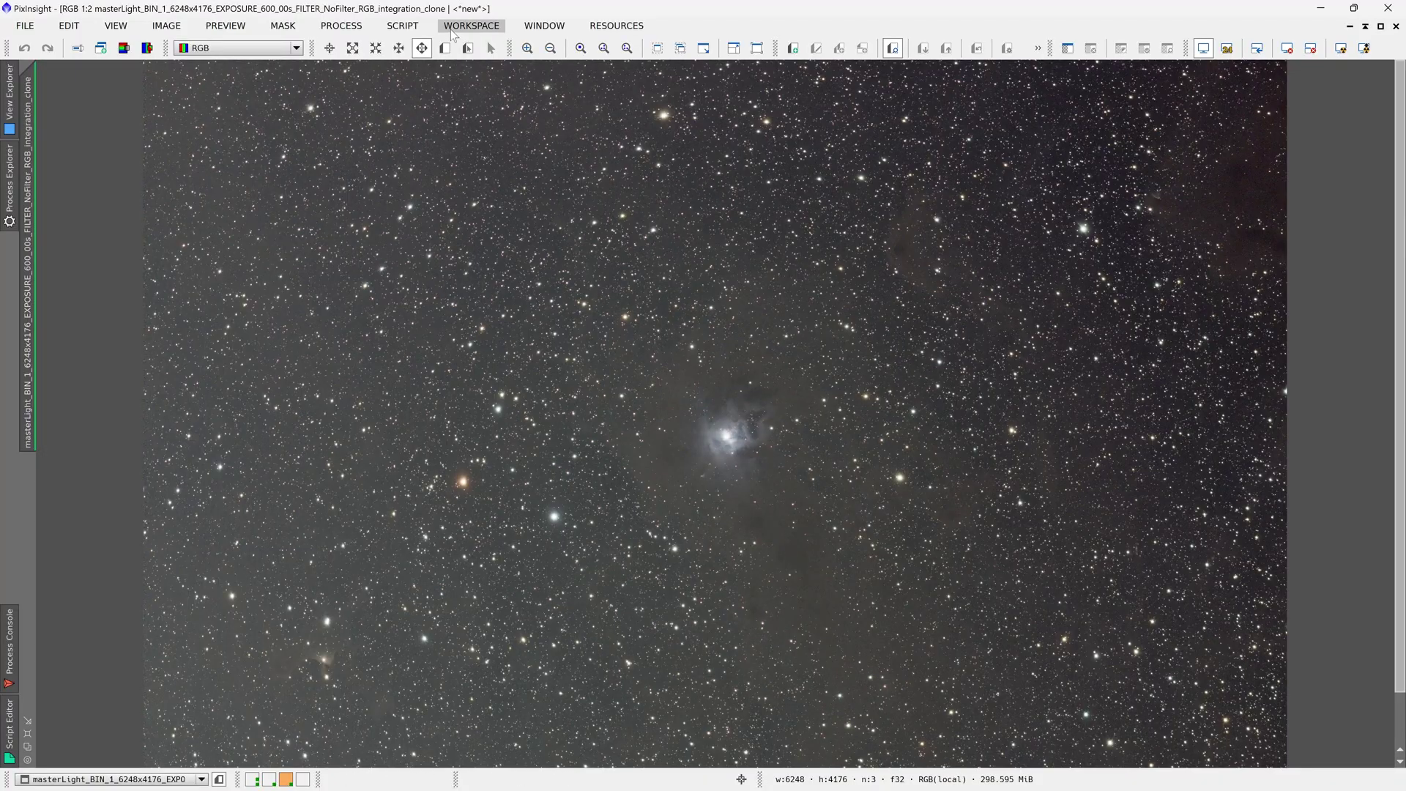
Step: Generate an AberrationInspector mosaic of size 3 from the RGB_integration_clone image, inspect it at 1:1 for corner star shapes, and close it
left_click(405, 26)
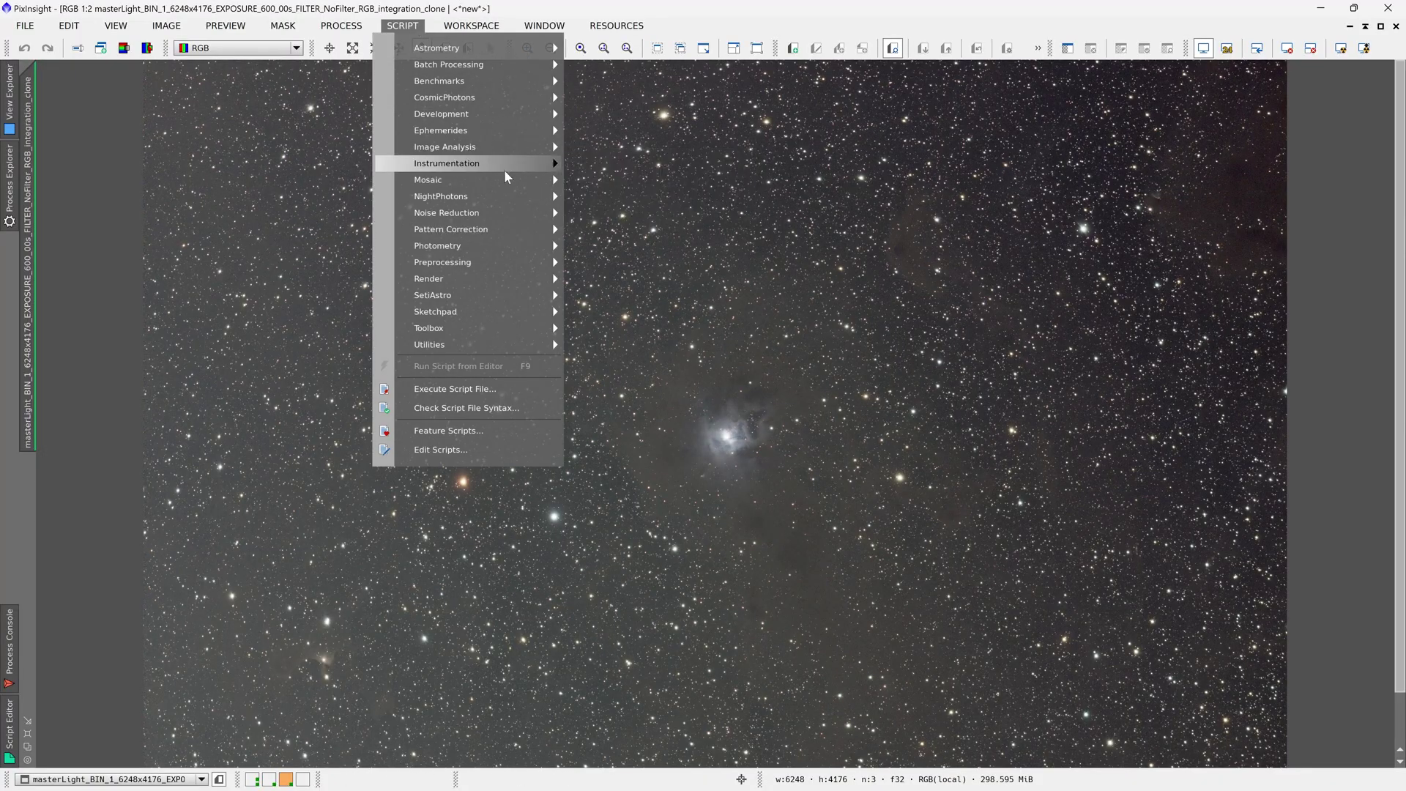
mouse_move(504, 146)
left_click(648, 148)
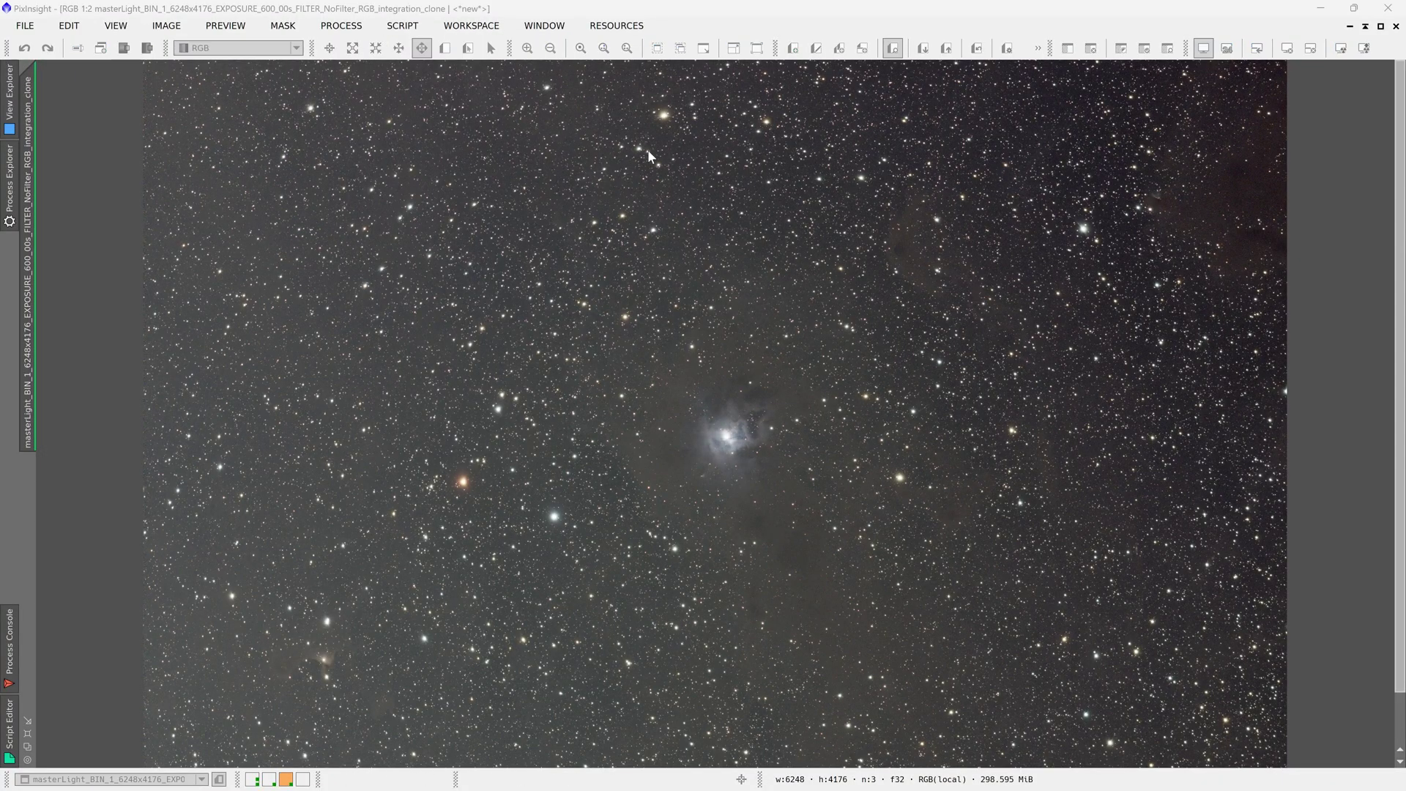
left_click(594, 428)
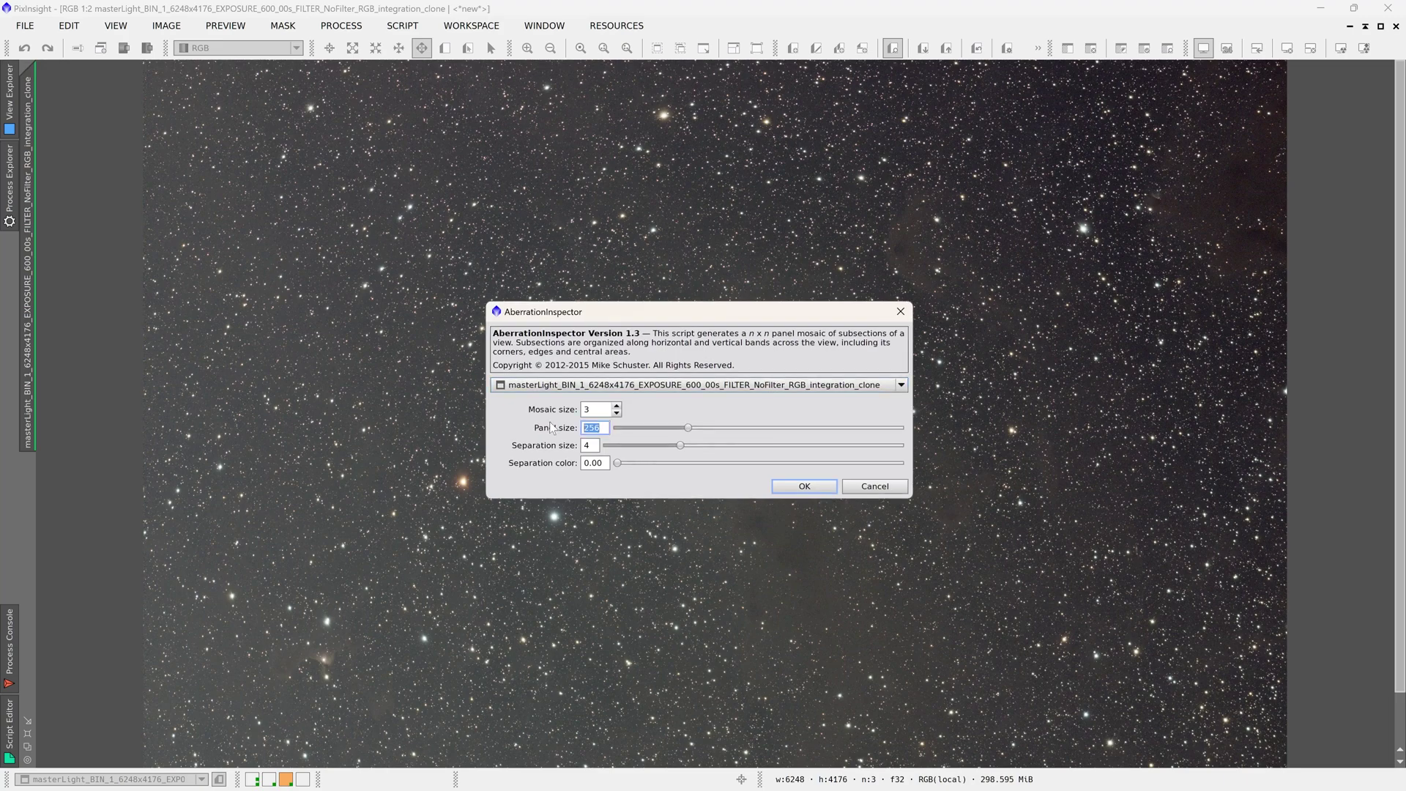
key("Return")
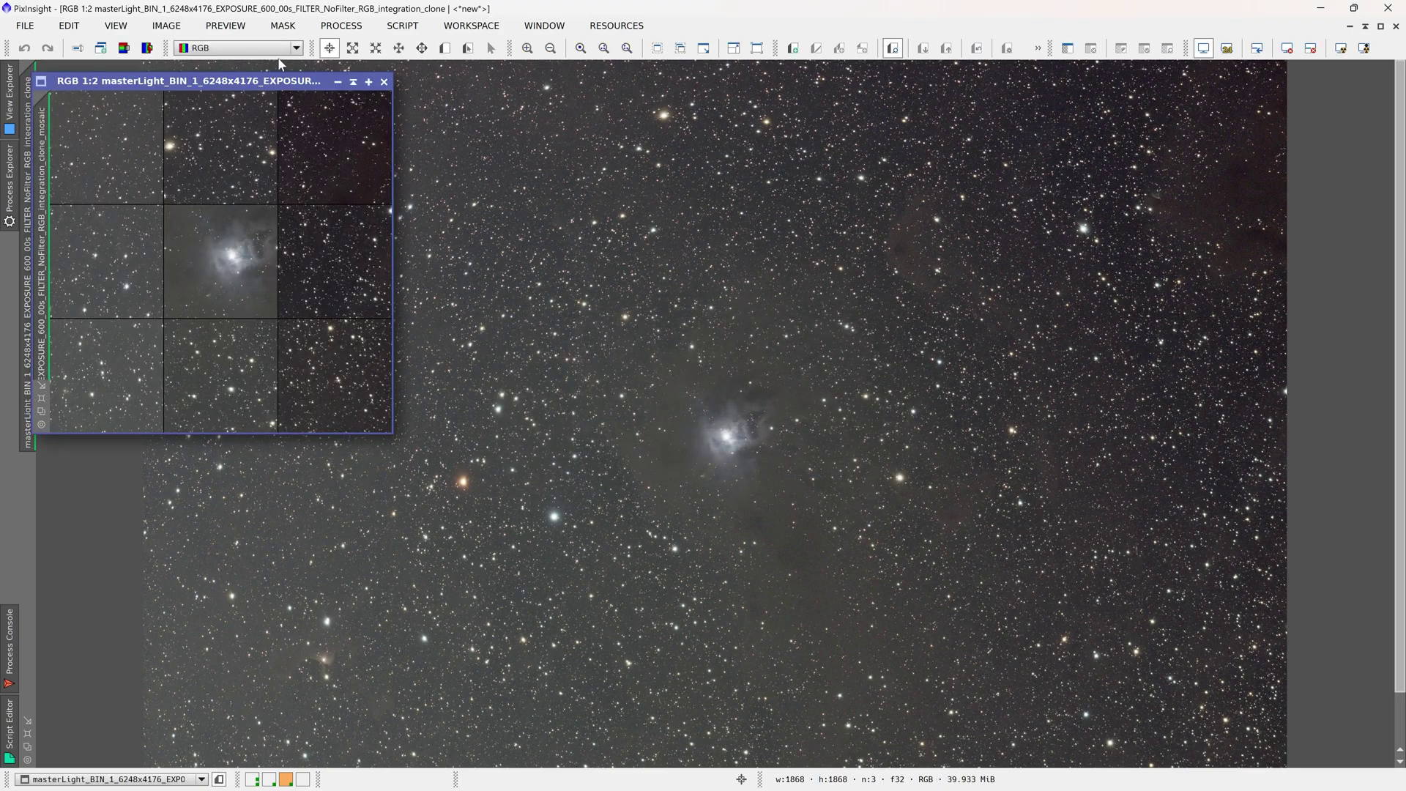
left_click(370, 81)
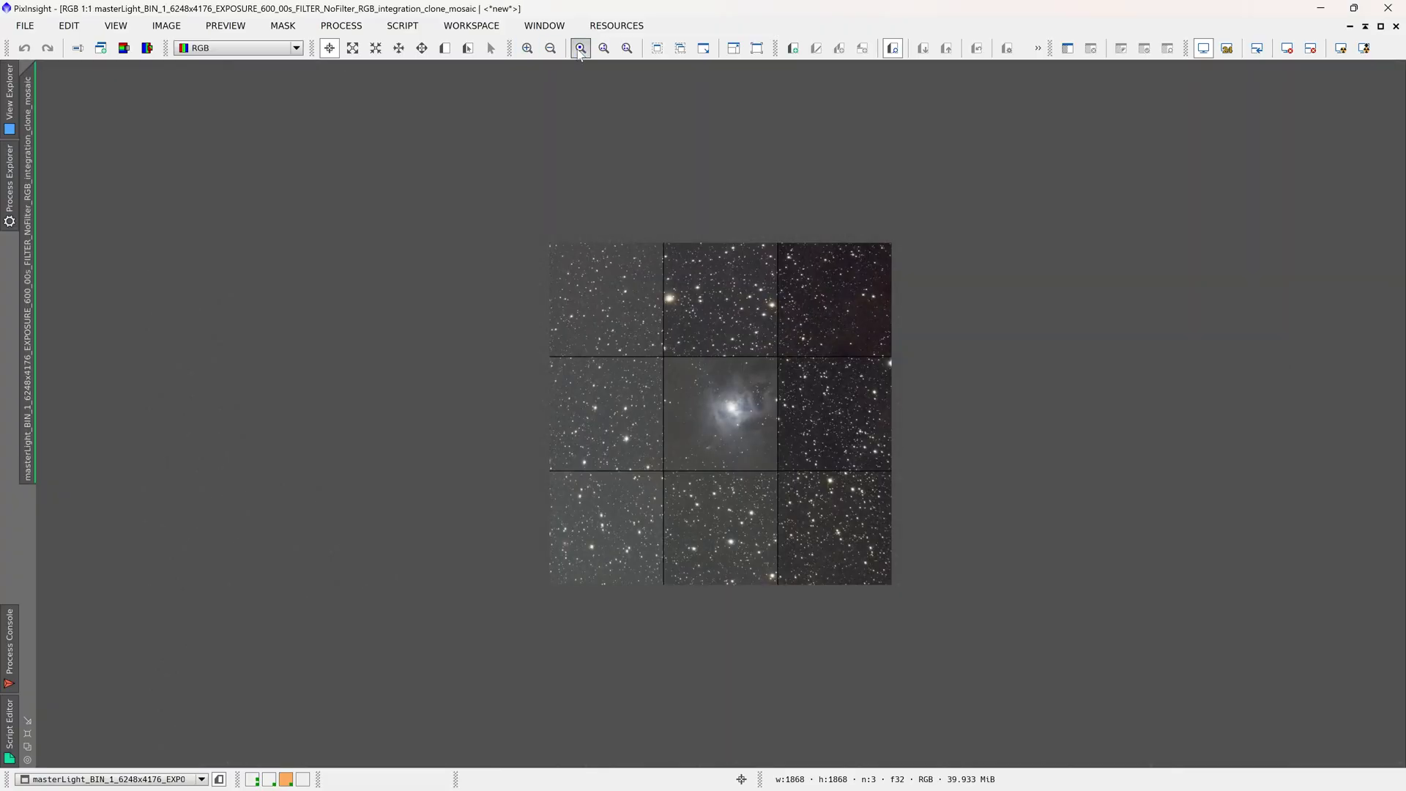
left_click(580, 49)
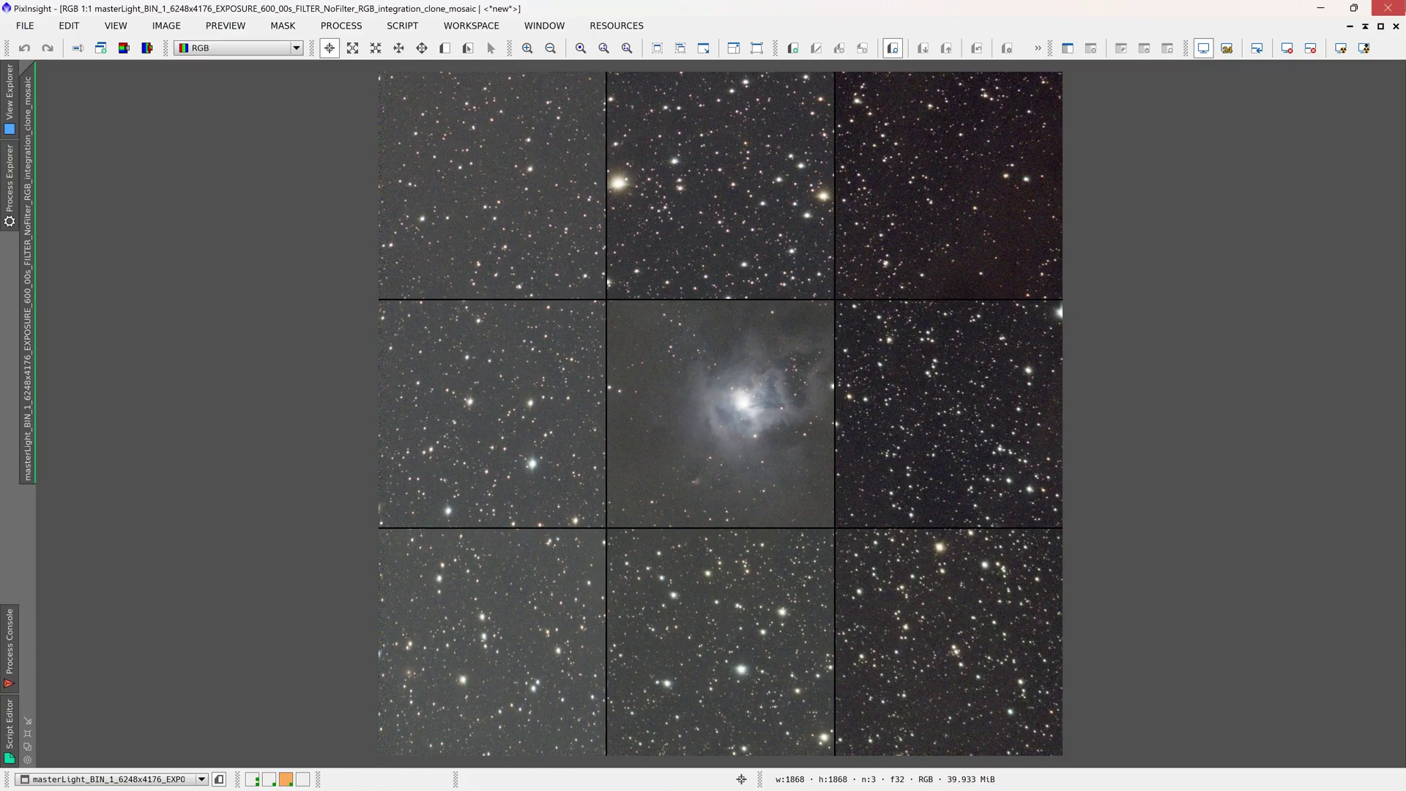
left_click(1396, 26)
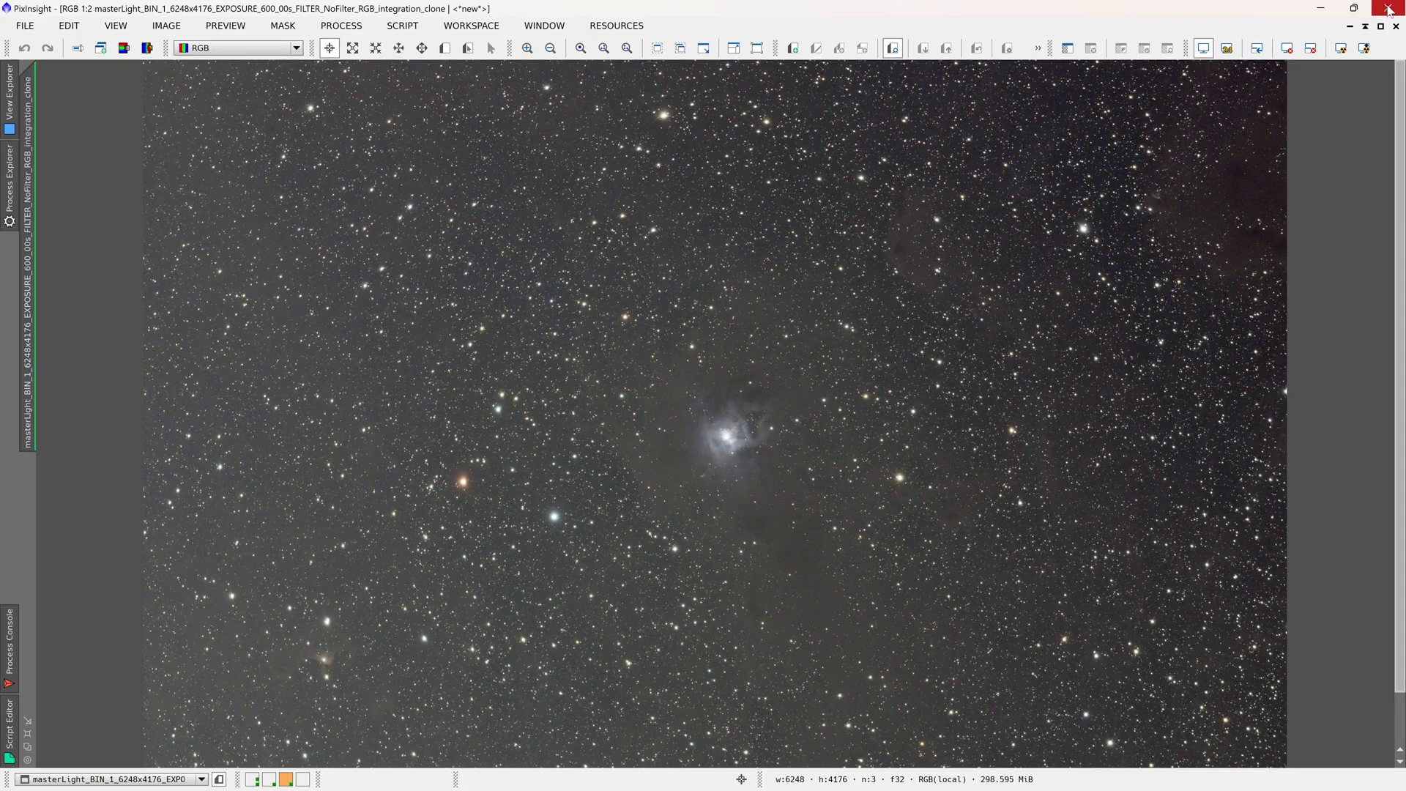
Step: Restore the RGB_integration_clone window, then maximise the RGB_integration1_clone image and examine its red nebula up close
left_click(1380, 26)
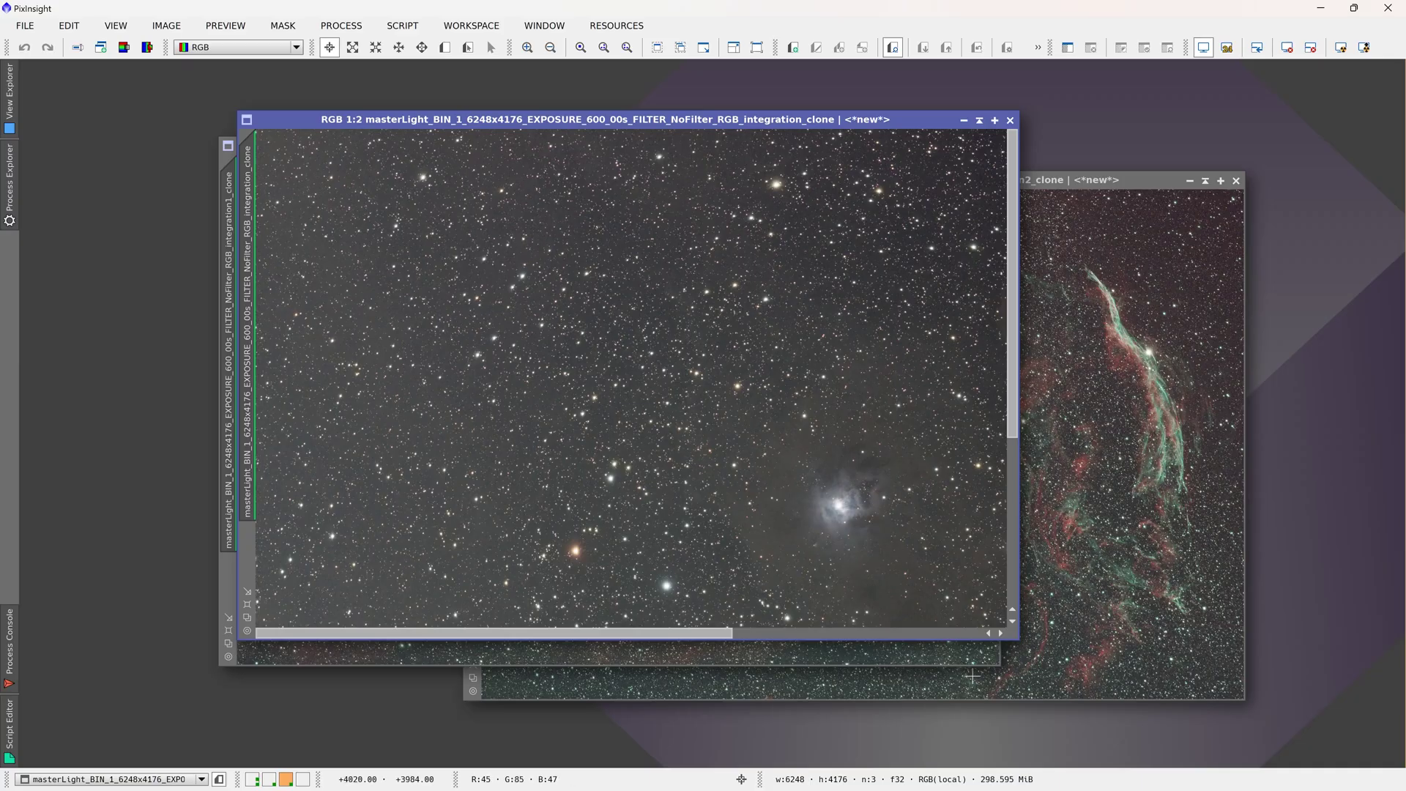
left_click(896, 657)
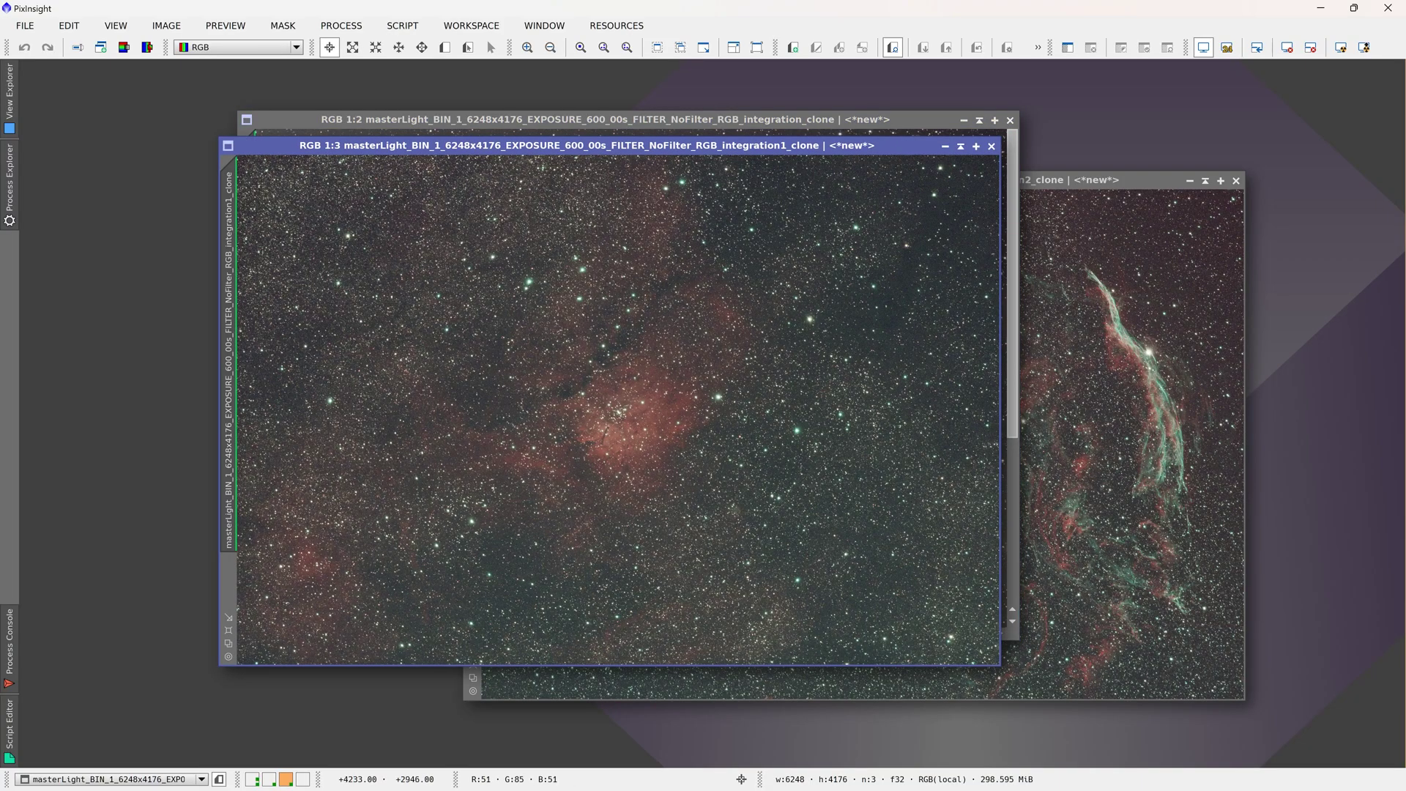
double_click(609, 146)
scroll(710, 378, "up", 1)
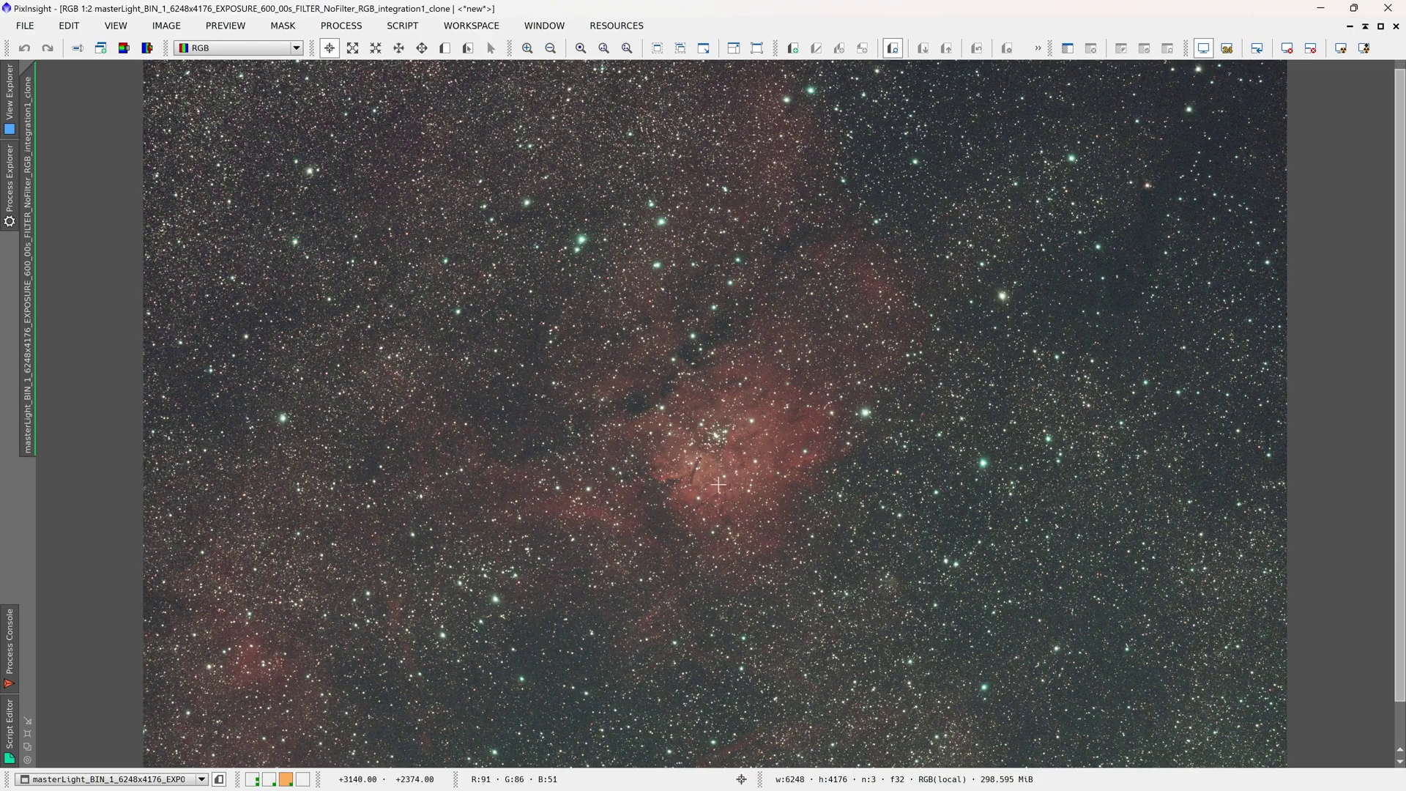
scroll(718, 485, "up", 1)
scroll(719, 484, "down", 1)
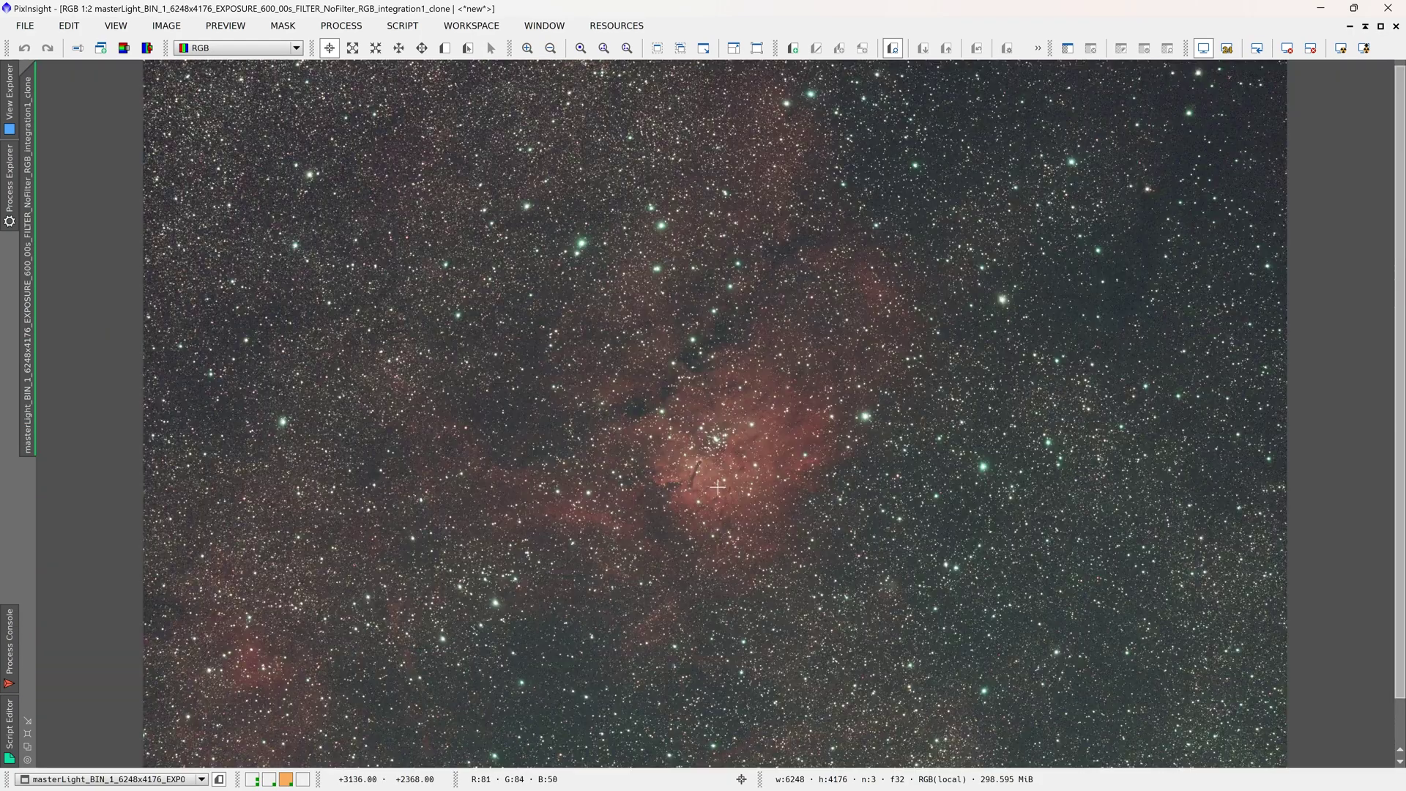
Step: Restore the RGB_integration1_clone window, then maximise the RGB_integration2_clone image and examine the Veil Nebula
left_click(1381, 26)
left_click(1127, 391)
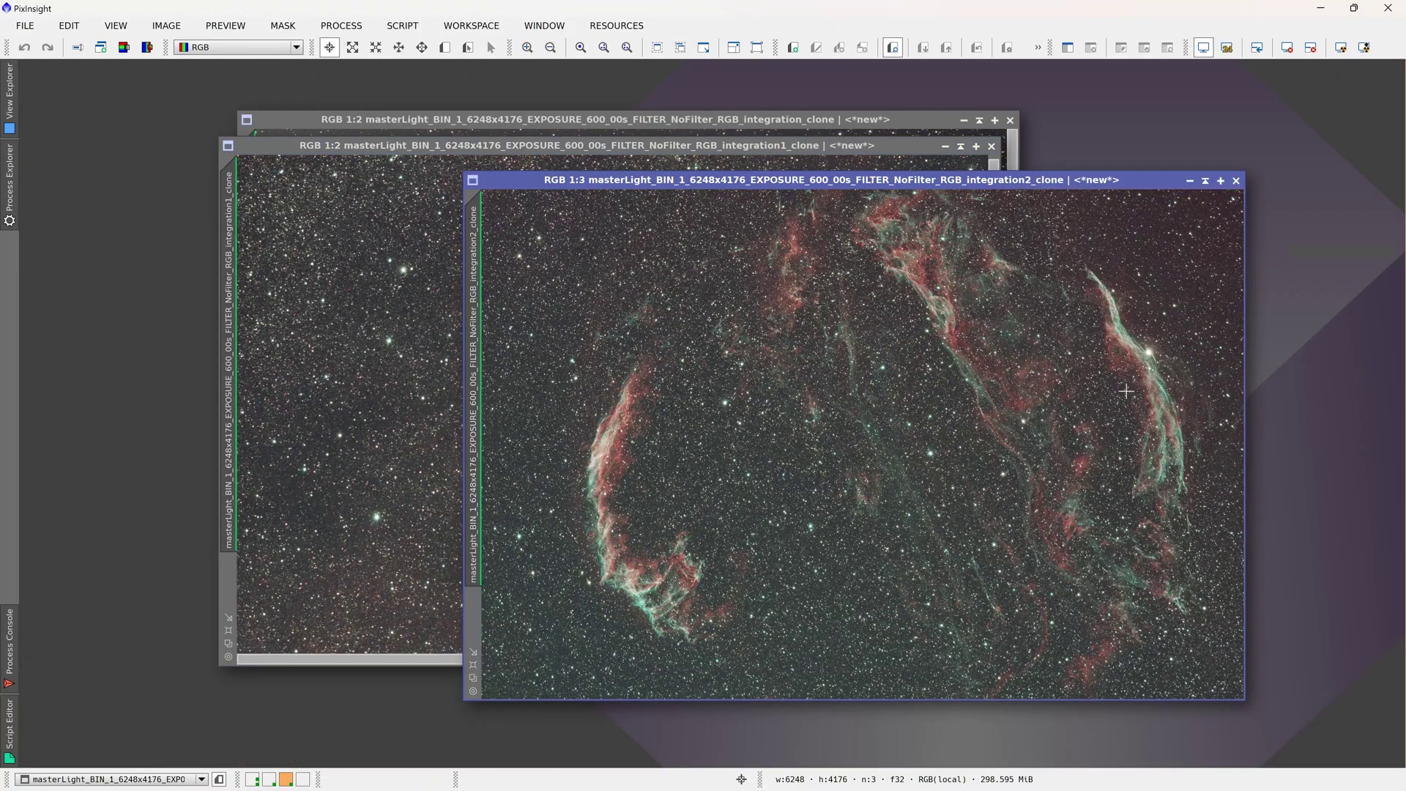
double_click(865, 181)
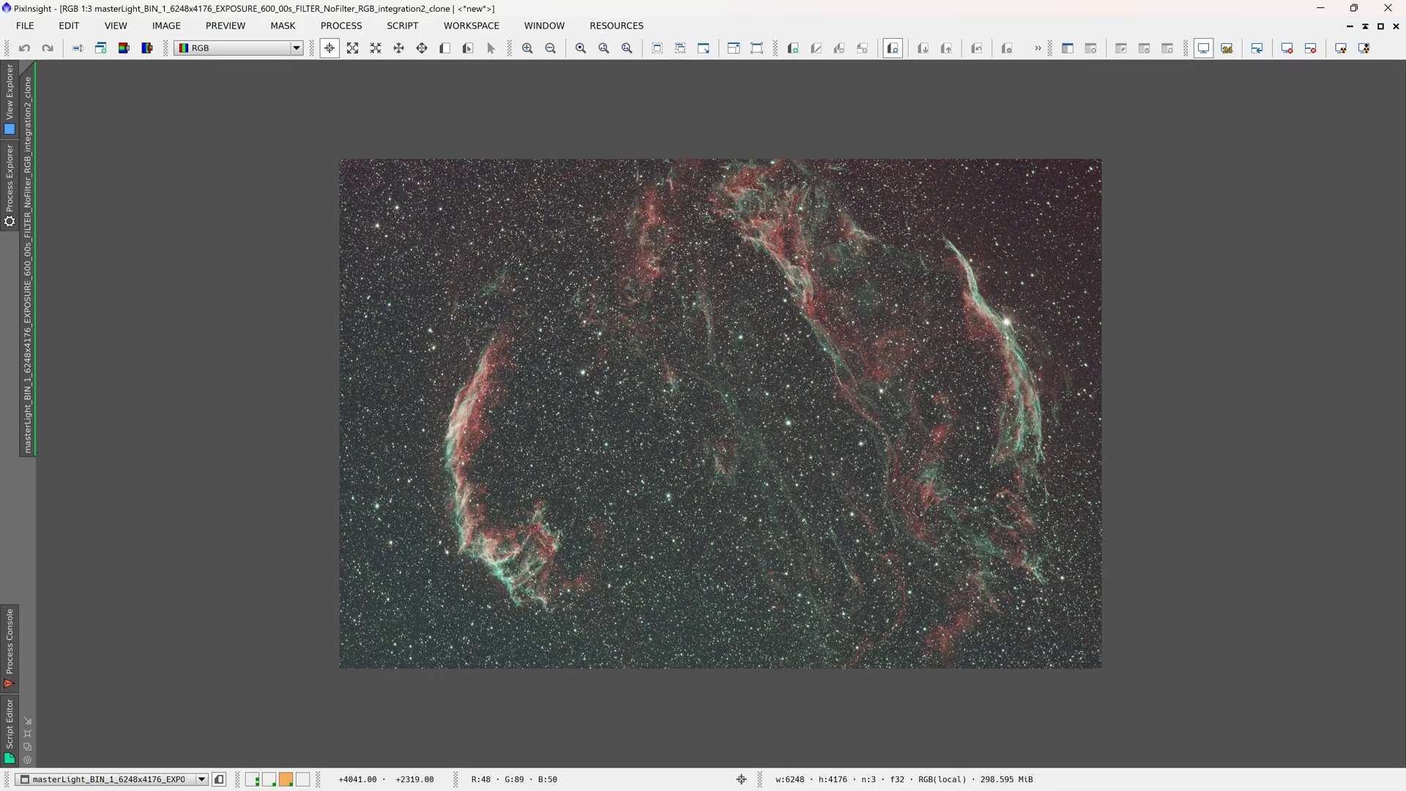
scroll(835, 444, "up", 1)
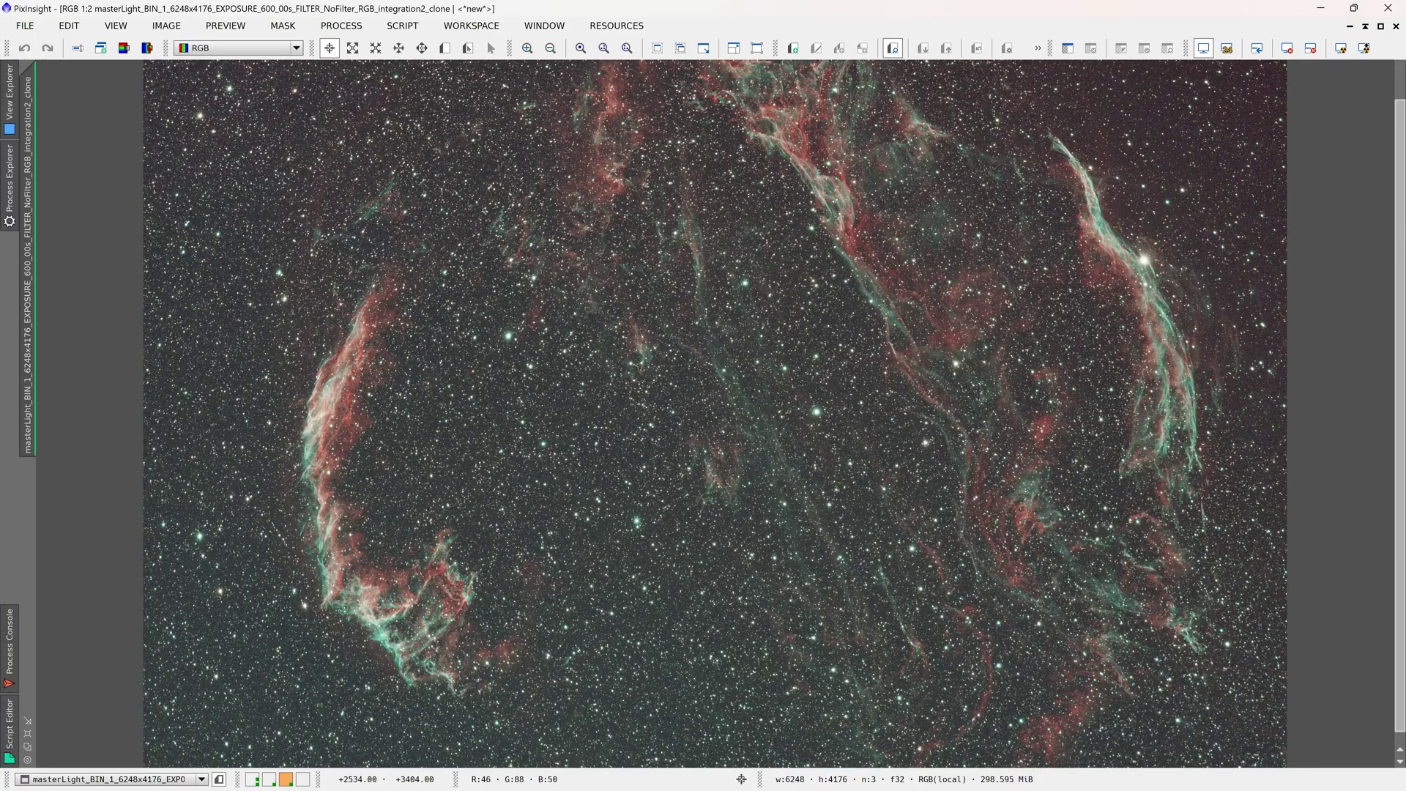
scroll(811, 489, "down", 4)
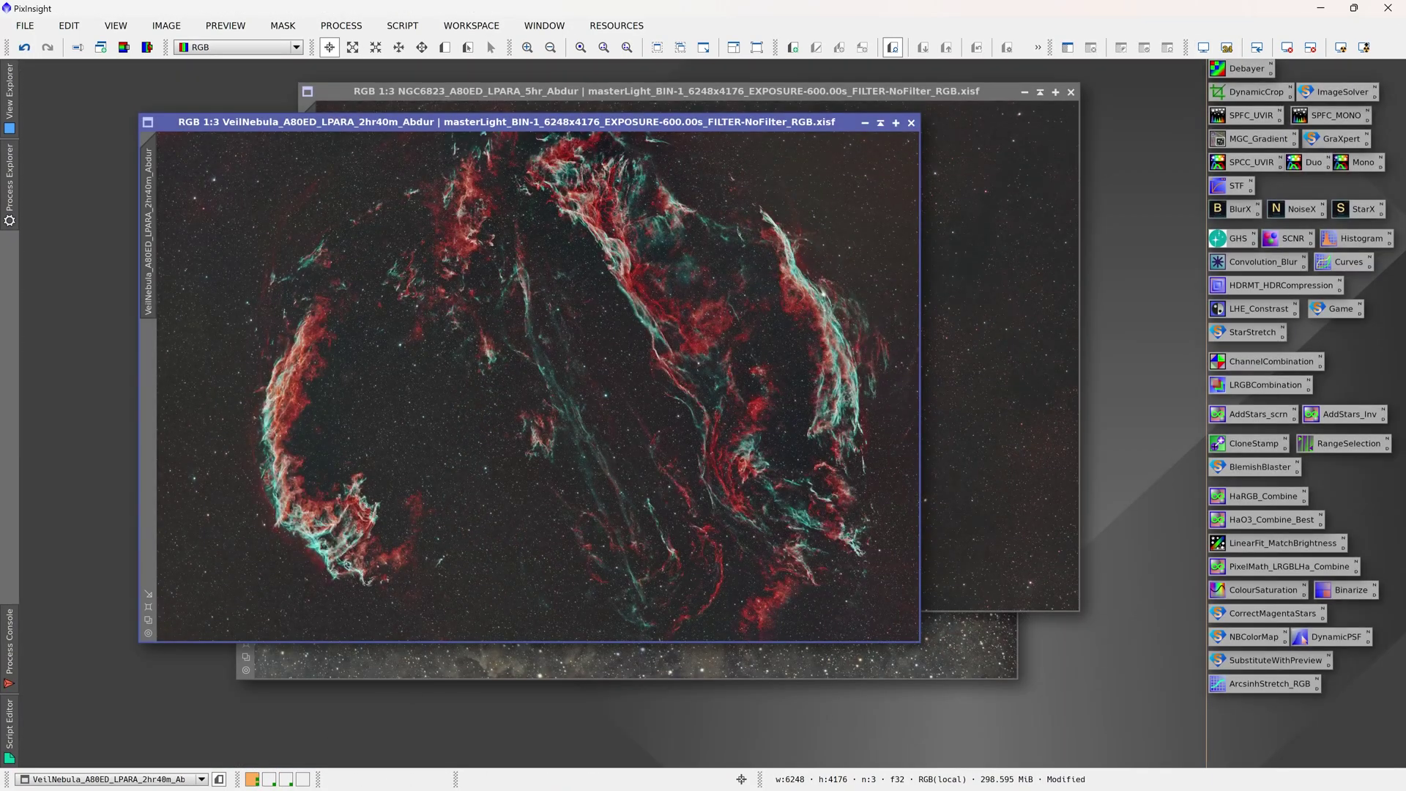
Step: Move the processed 2hr40m VeilNebula image window towards the middle of the workspace and maximise it for a closer view
left_click_drag(552, 127, 643, 140)
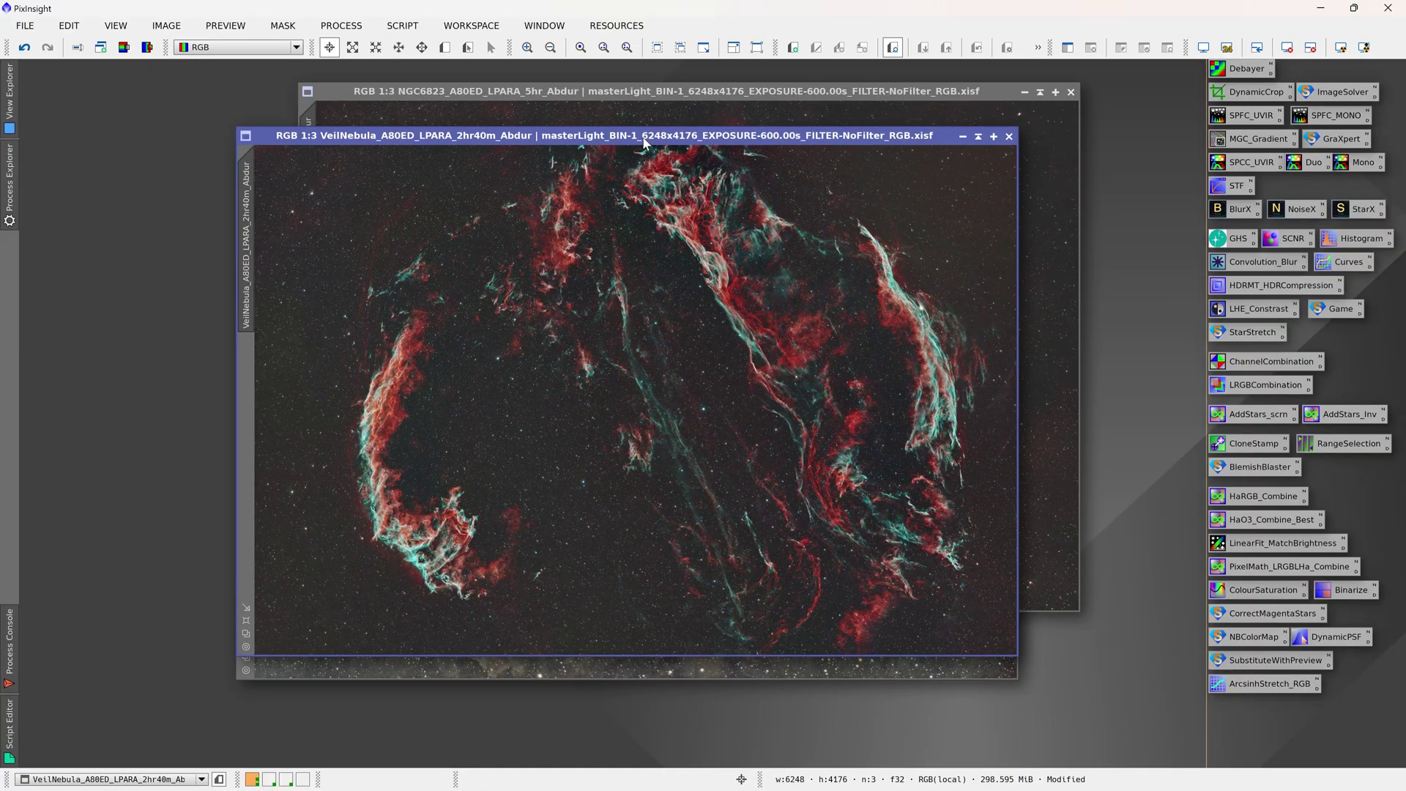
double_click(644, 140)
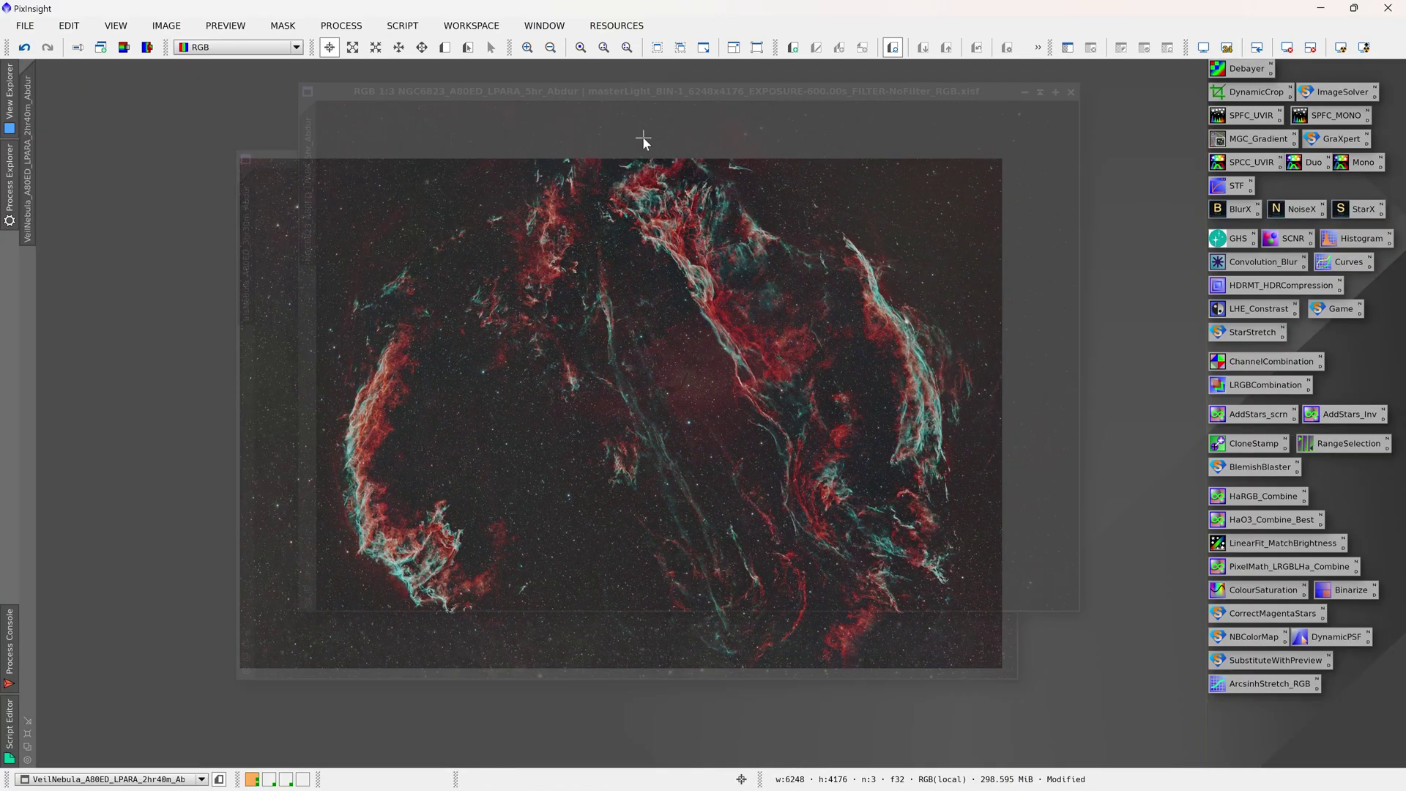
scroll(602, 203, "up", 1)
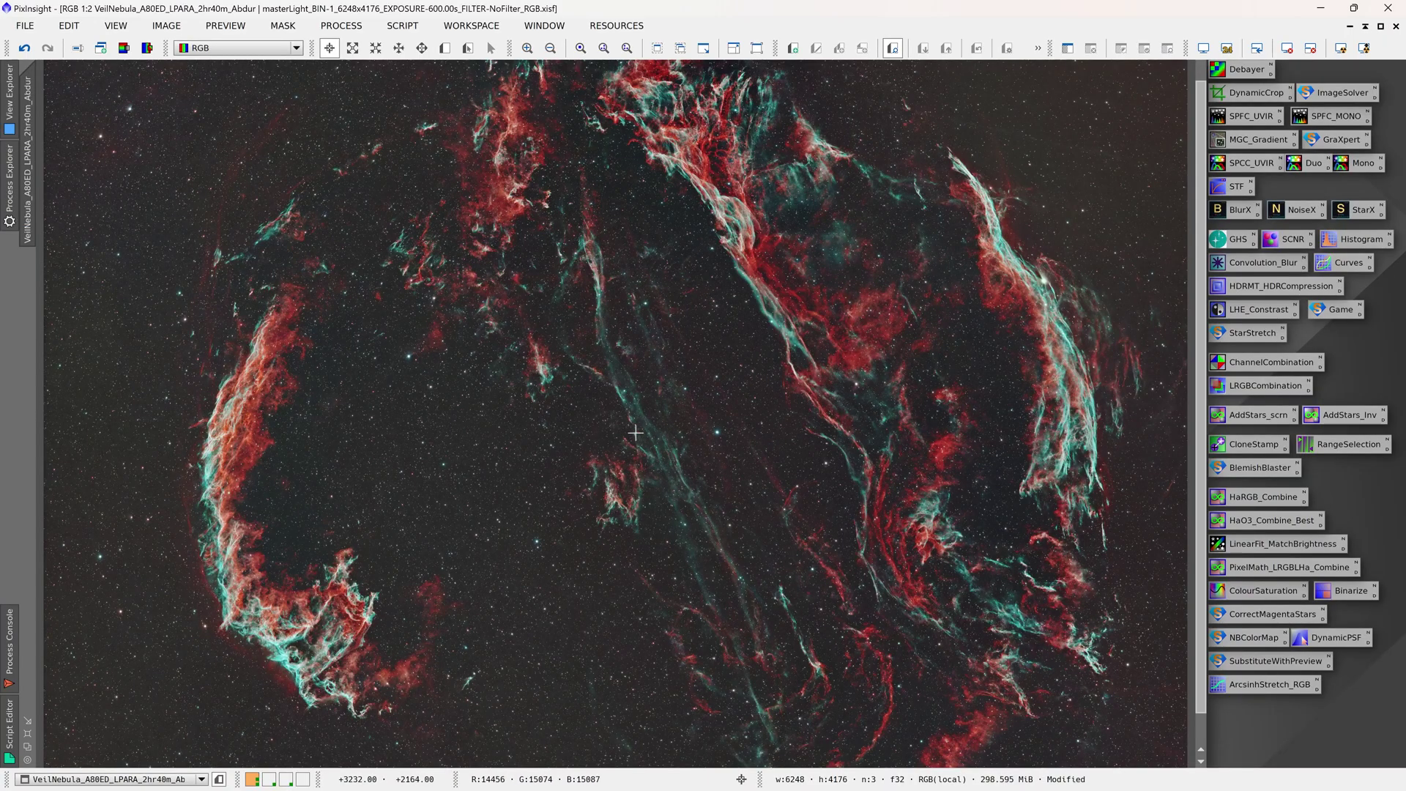
Step: Examine the central filaments of the processed Veil Nebula image at 1:1 and 1:2 magnification
left_click(422, 48)
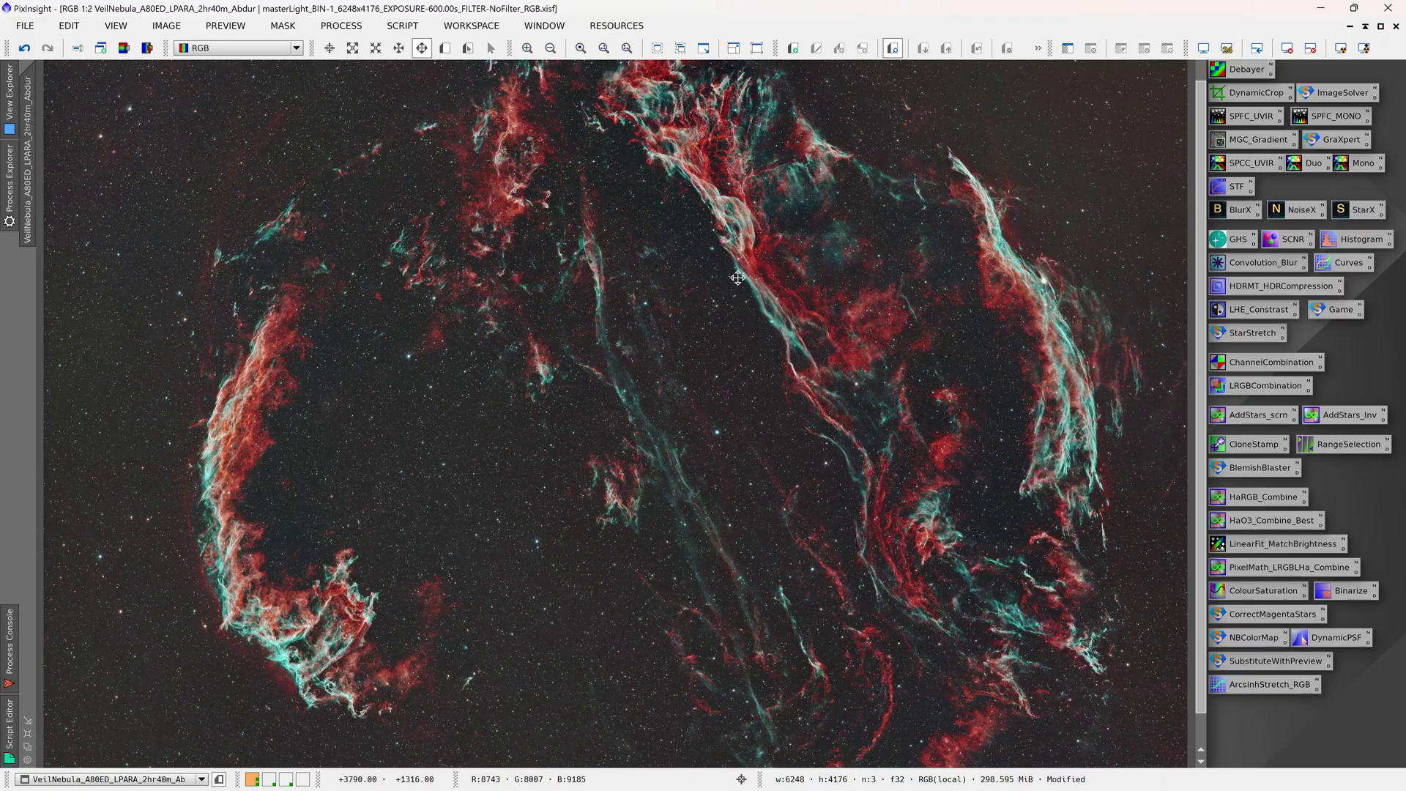
left_click_drag(739, 279, 739, 425)
scroll(769, 320, "up", 1)
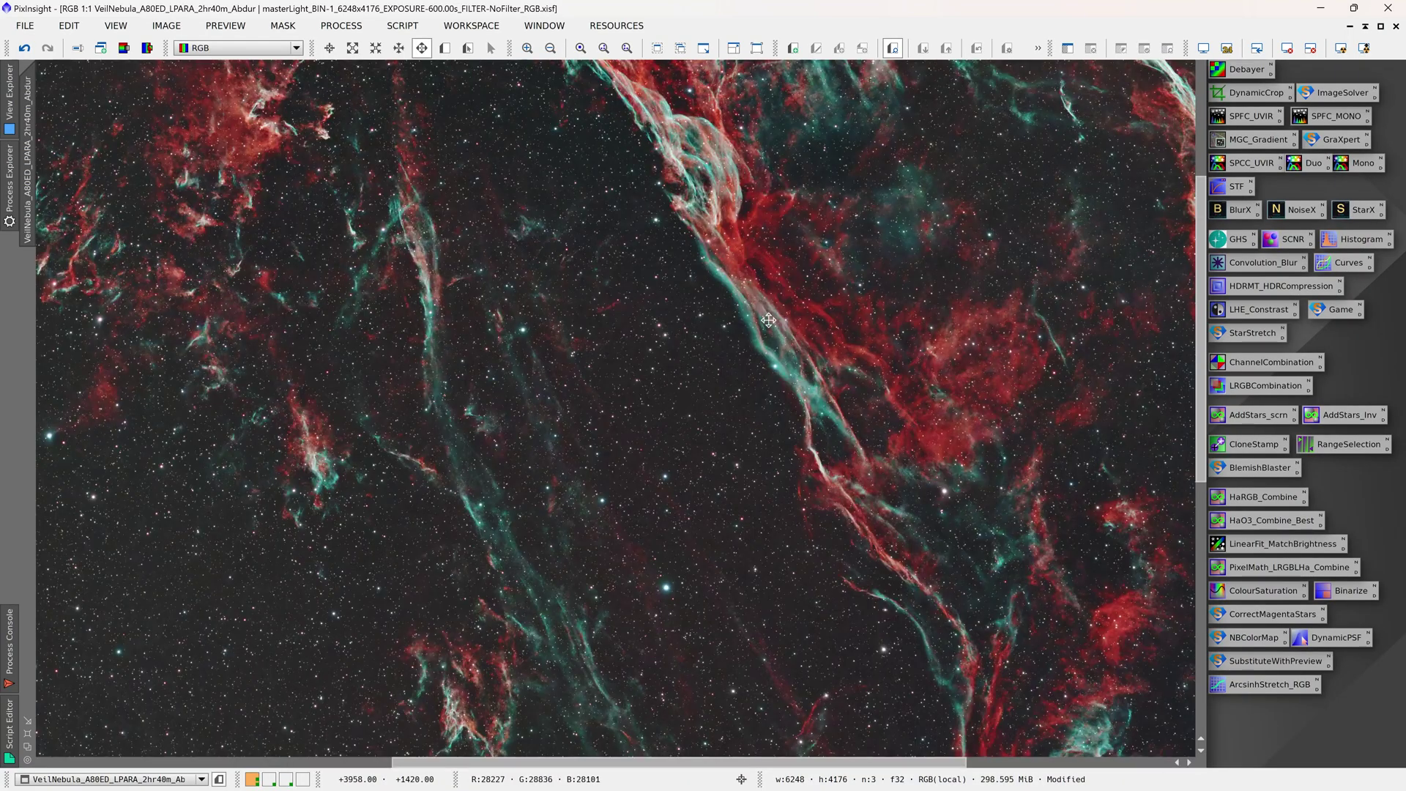
scroll(769, 320, "down", 1)
left_click_drag(744, 474, 744, 383)
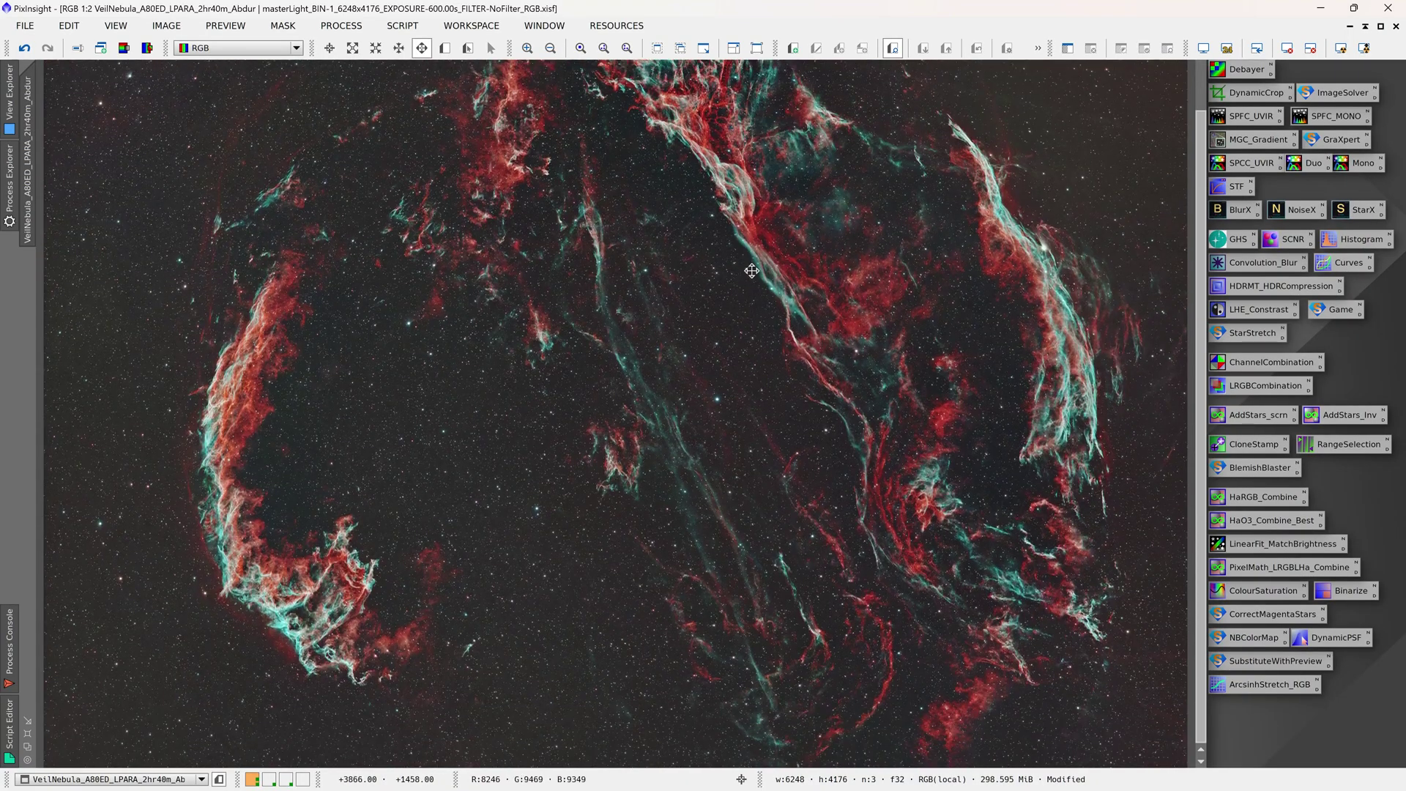
left_click_drag(752, 271, 751, 384)
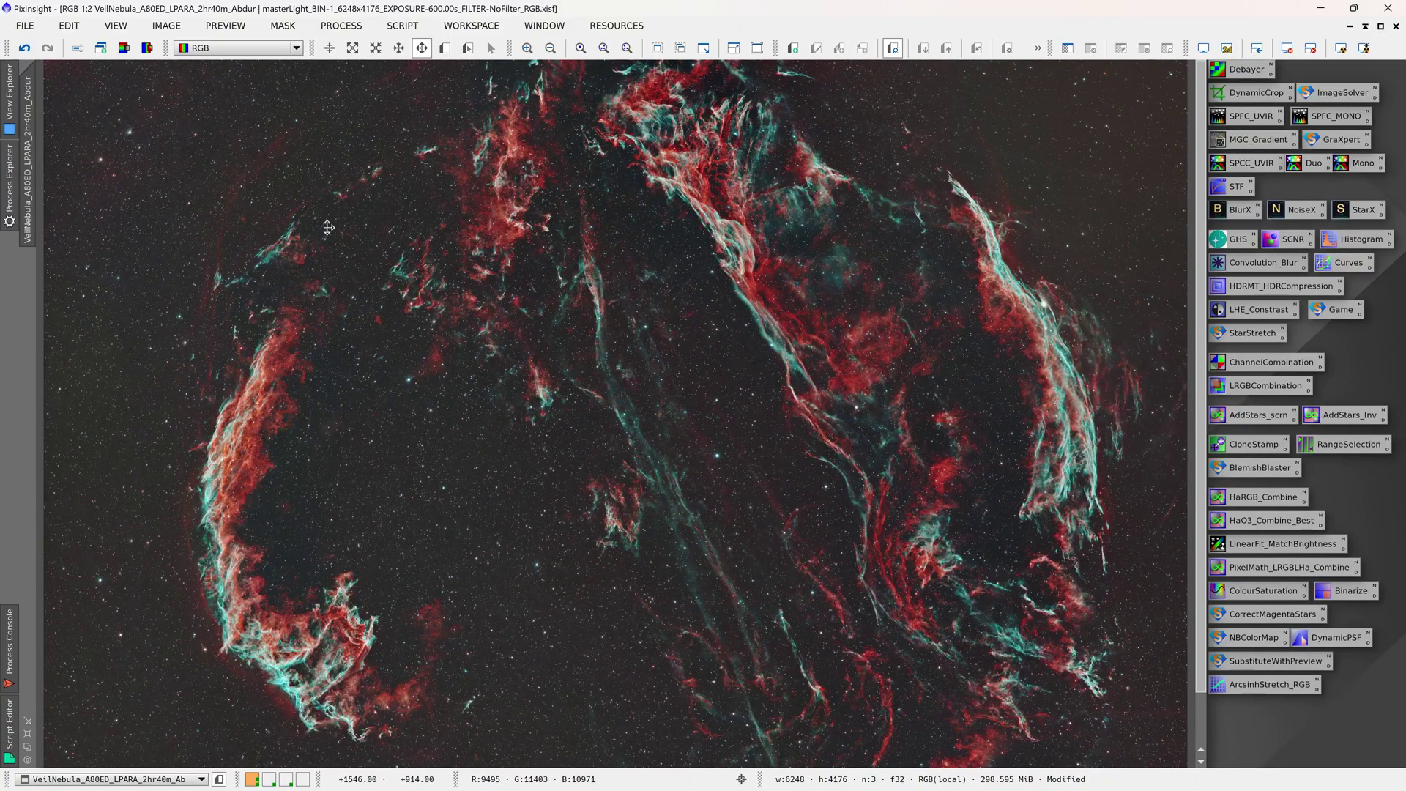
left_click_drag(595, 598, 659, 547)
left_click_drag(684, 403, 688, 460)
scroll(804, 369, "up", 1)
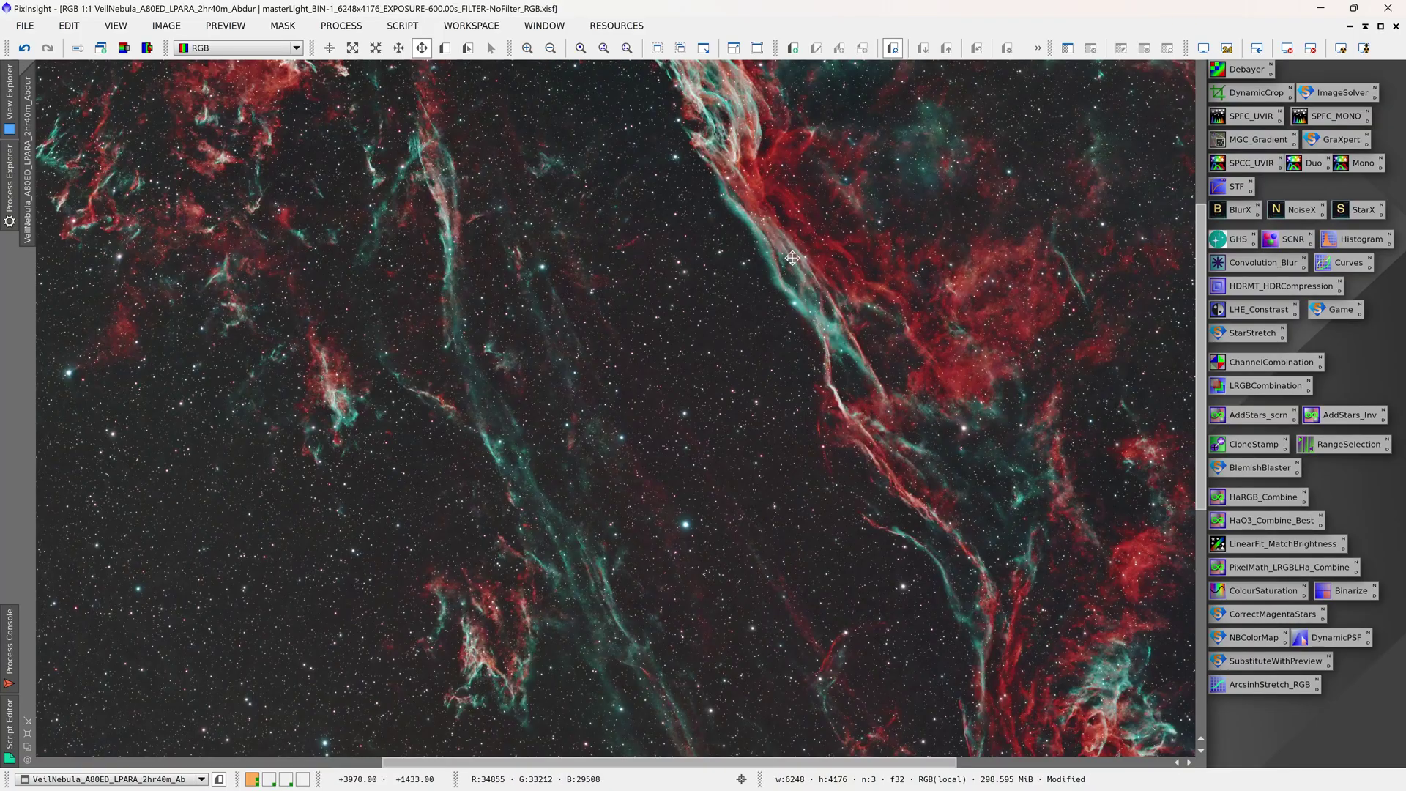
left_click_drag(793, 258, 800, 317)
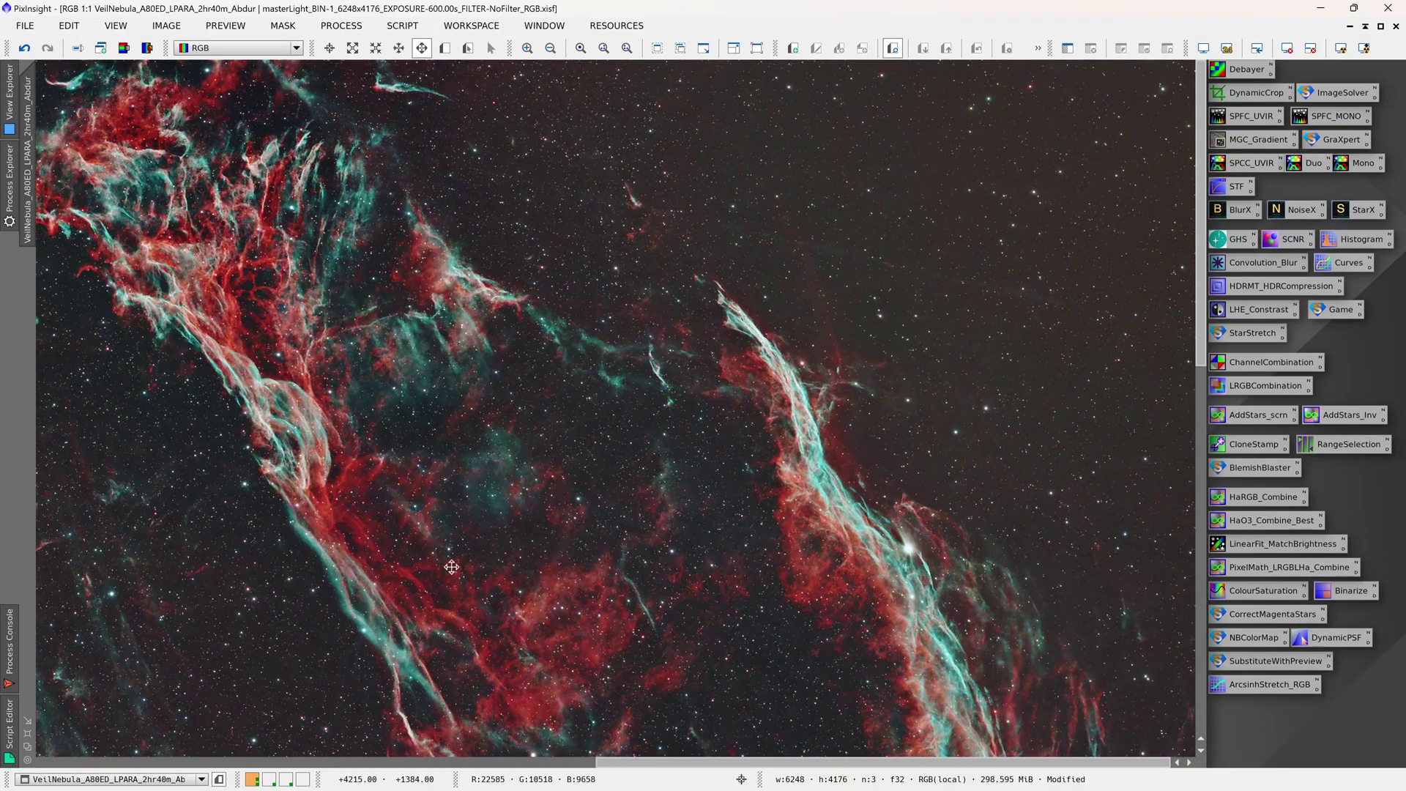
Step: Survey the remaining regions of the processed Veil Nebula image, view the whole frame, and restore its window
left_click_drag(452, 567, 366, 185)
left_click_drag(593, 545, 476, 151)
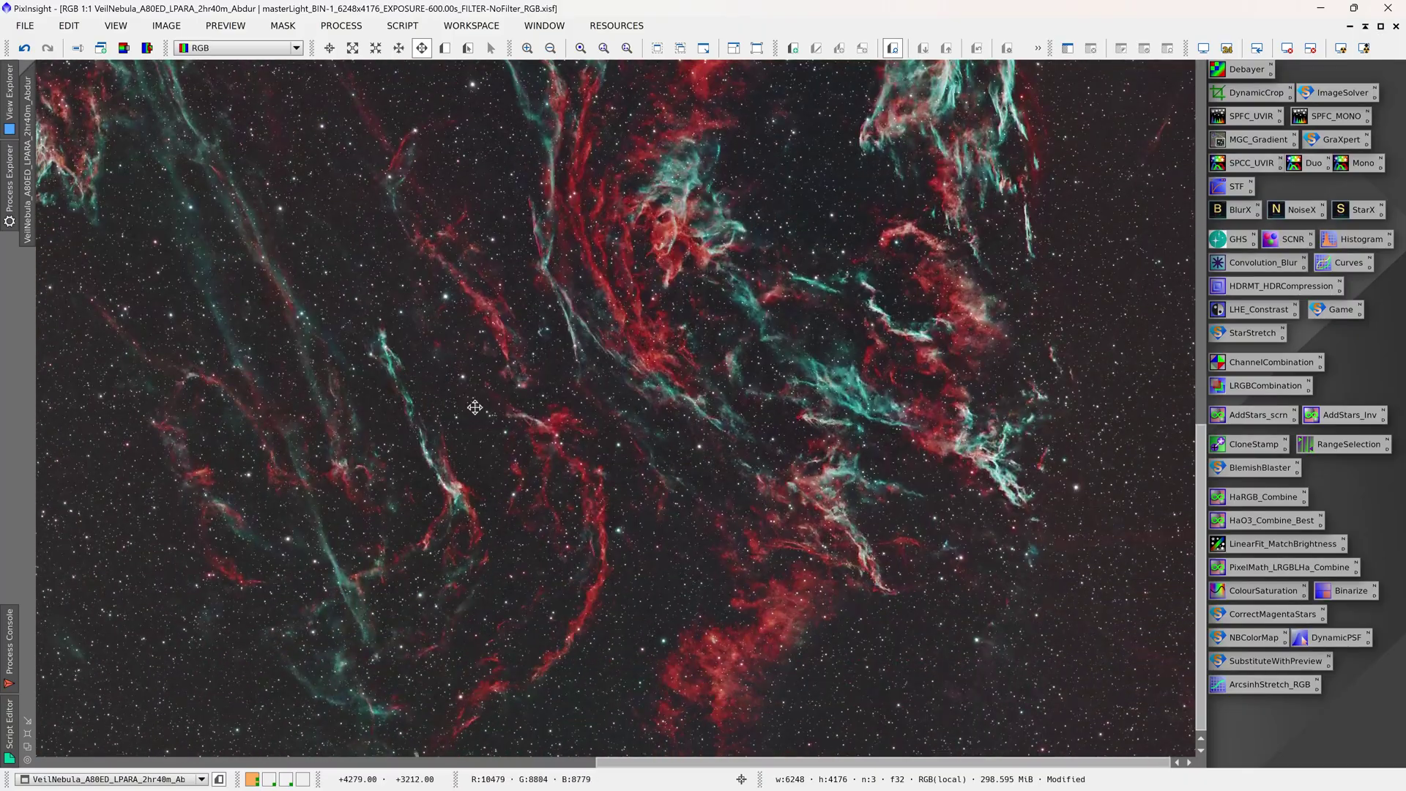
left_click_drag(561, 409, 1177, 215)
left_click_drag(321, 350, 935, 735)
scroll(935, 735, "down", 1)
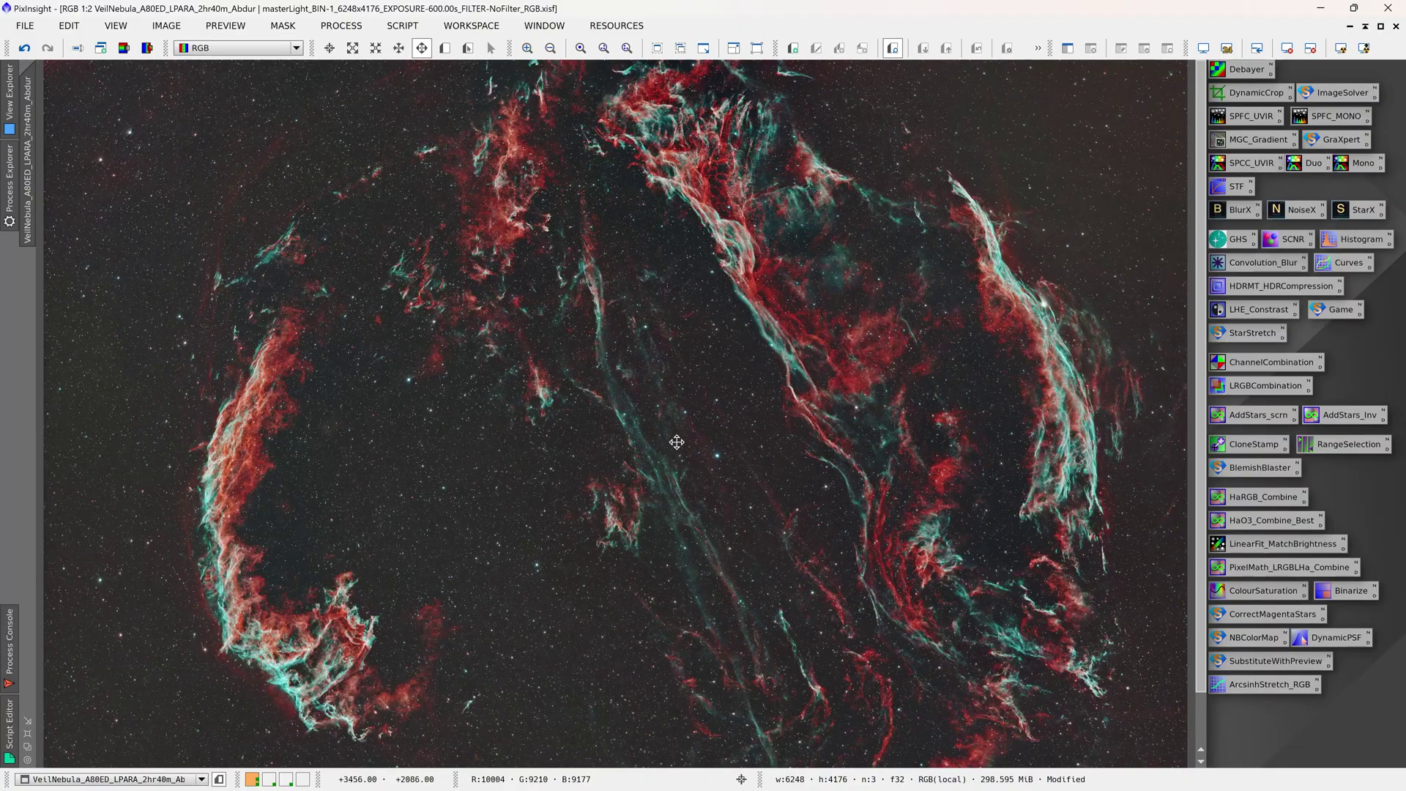
left_click_drag(690, 486, 725, 362)
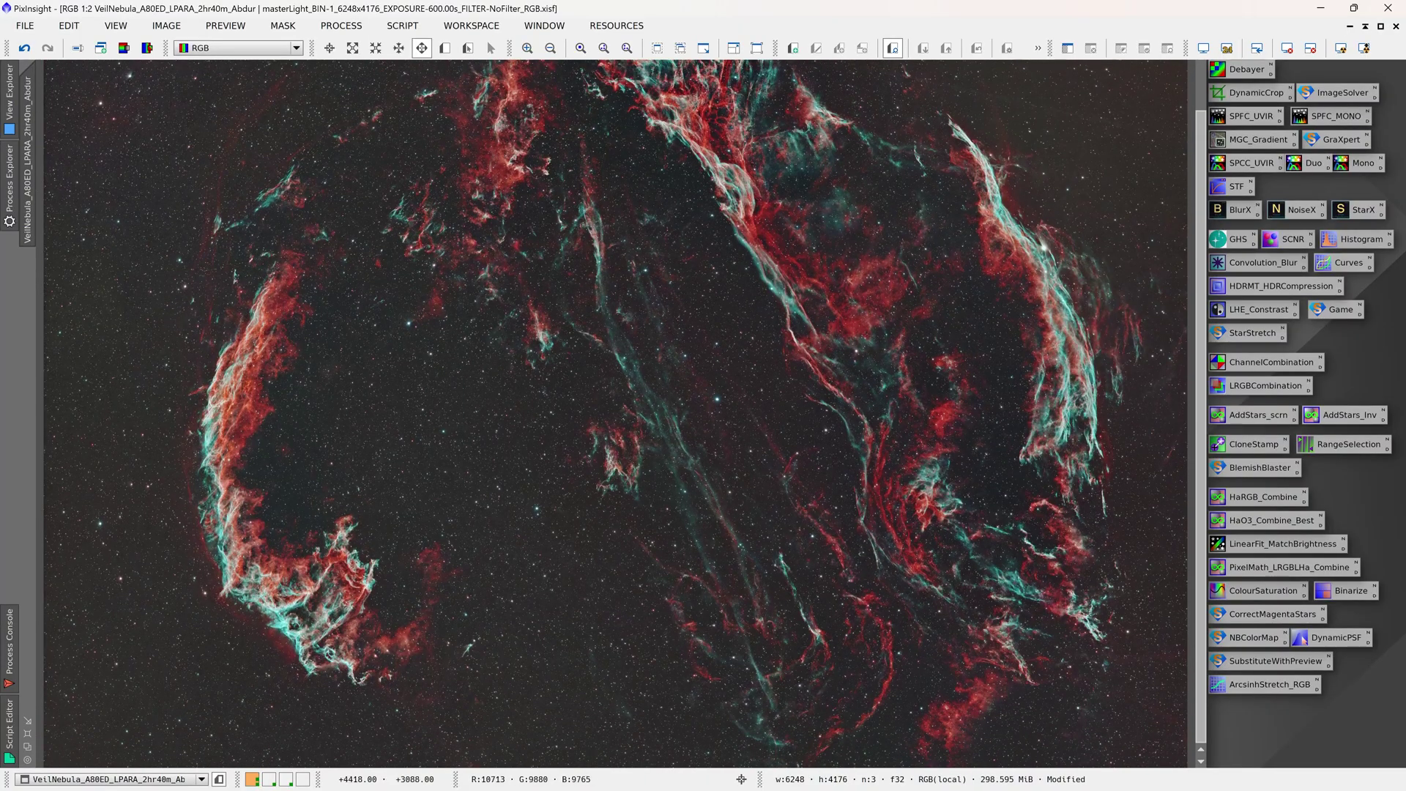
left_click_drag(586, 364, 588, 523)
left_click_drag(496, 564, 559, 458)
scroll(574, 418, "down", 1)
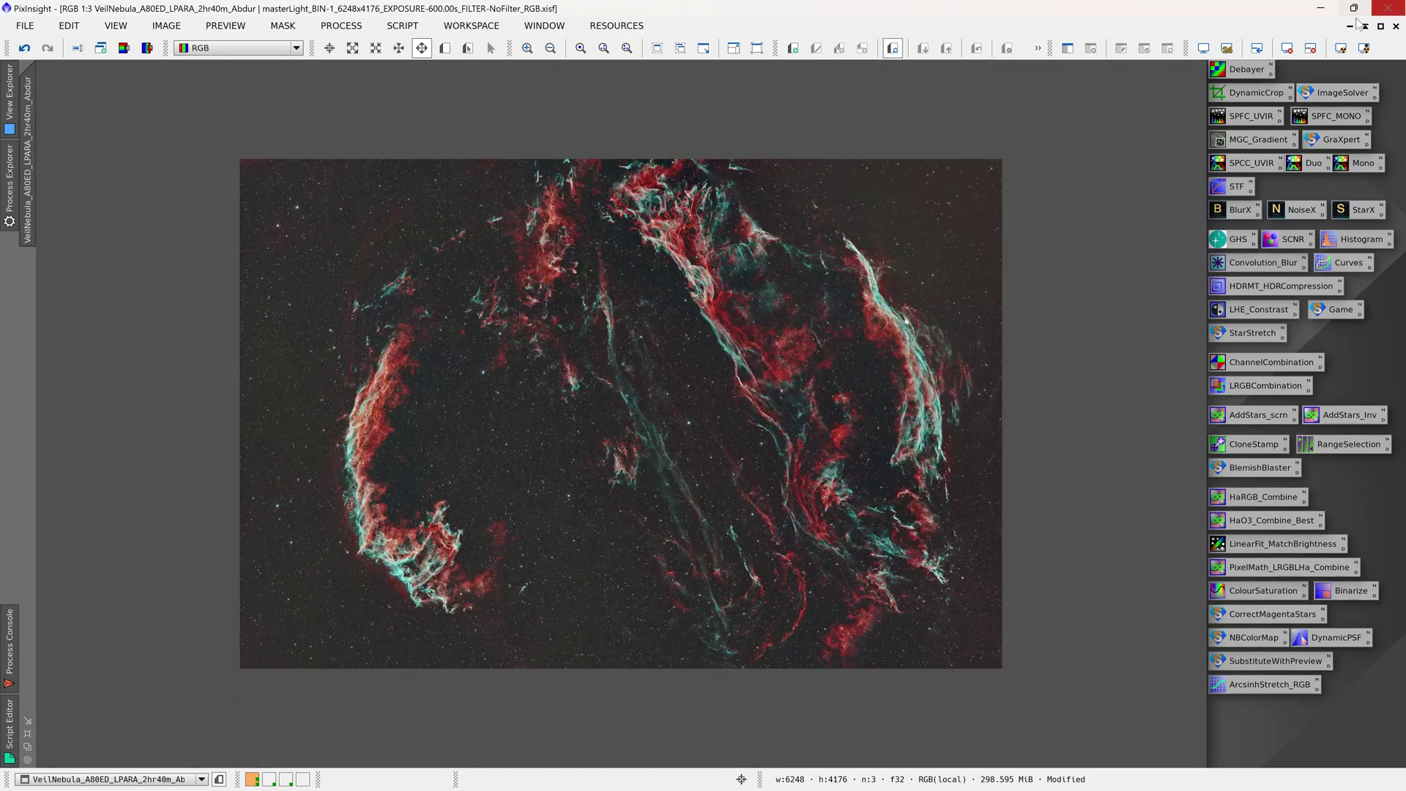
left_click(1381, 26)
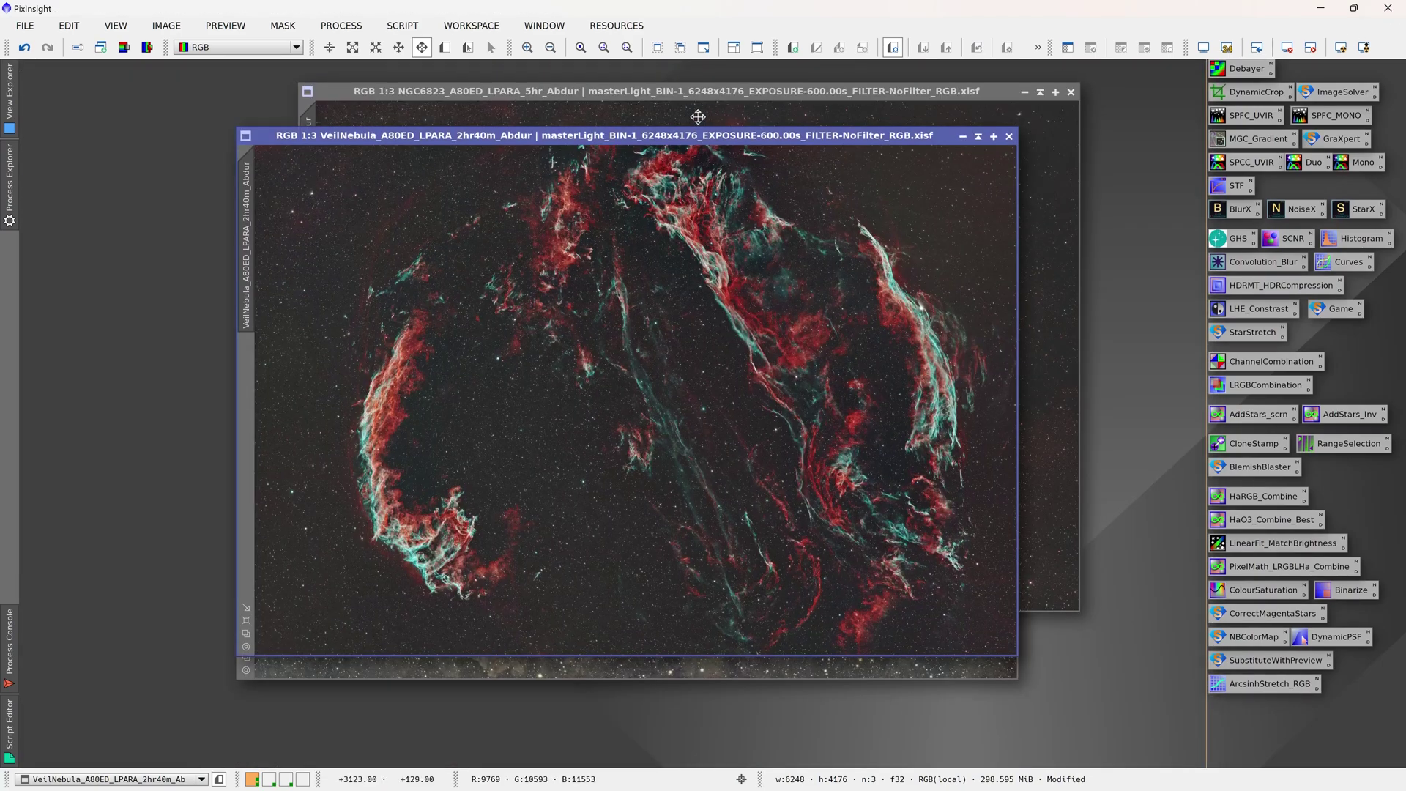
Step: Move the Veil Nebula window aside, then maximise the processed 5hr NGC6823 image and view it at 1:2
left_click_drag(692, 137, 378, 324)
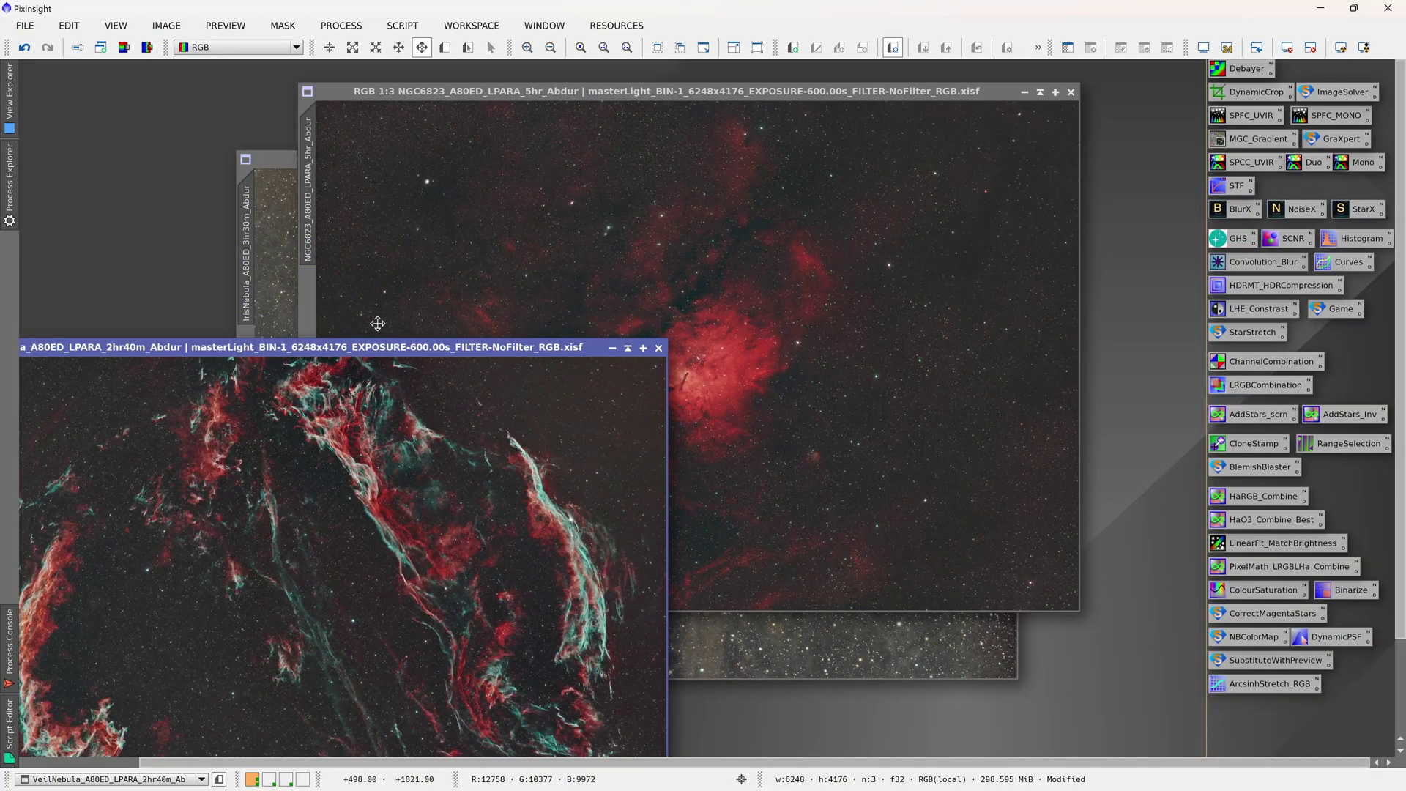
left_click(777, 218)
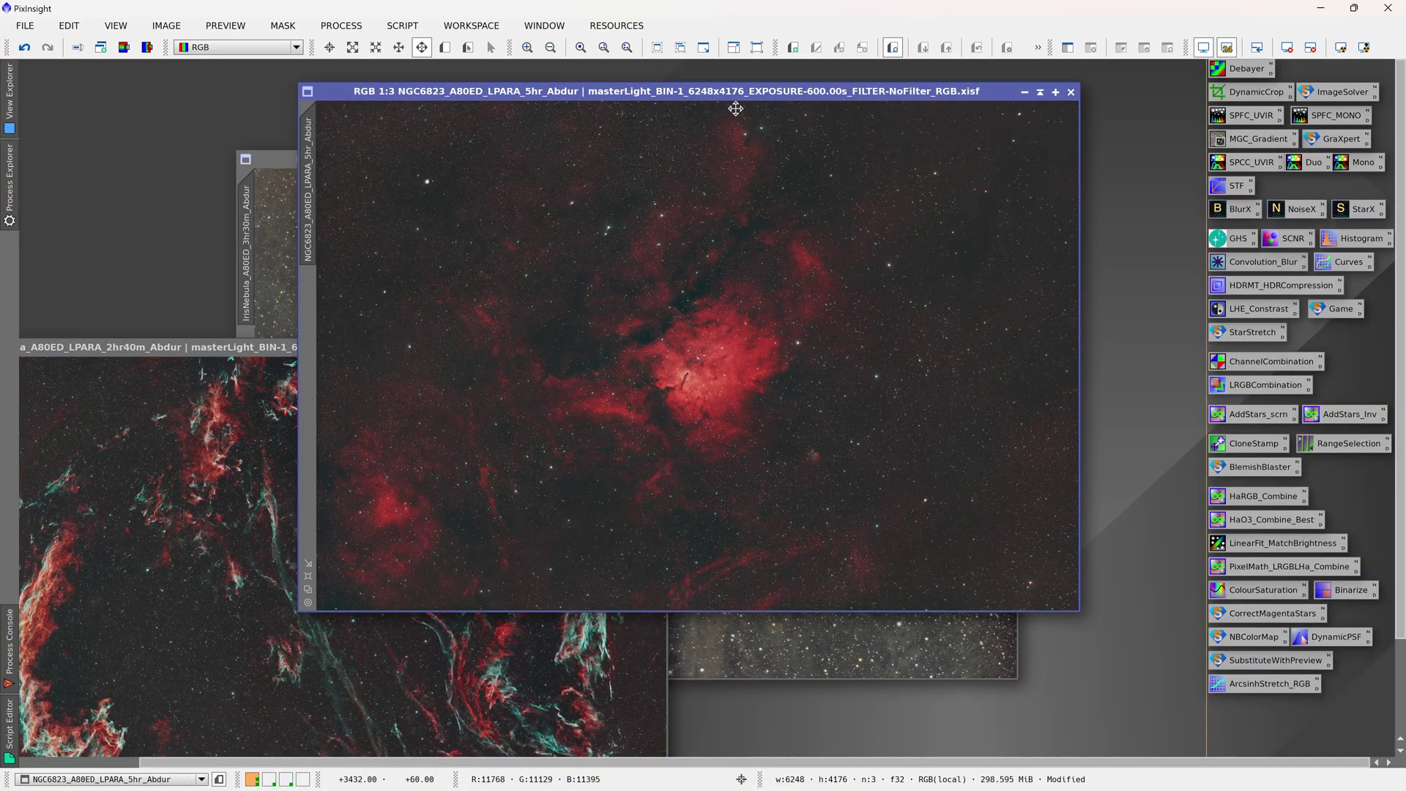
double_click(709, 99)
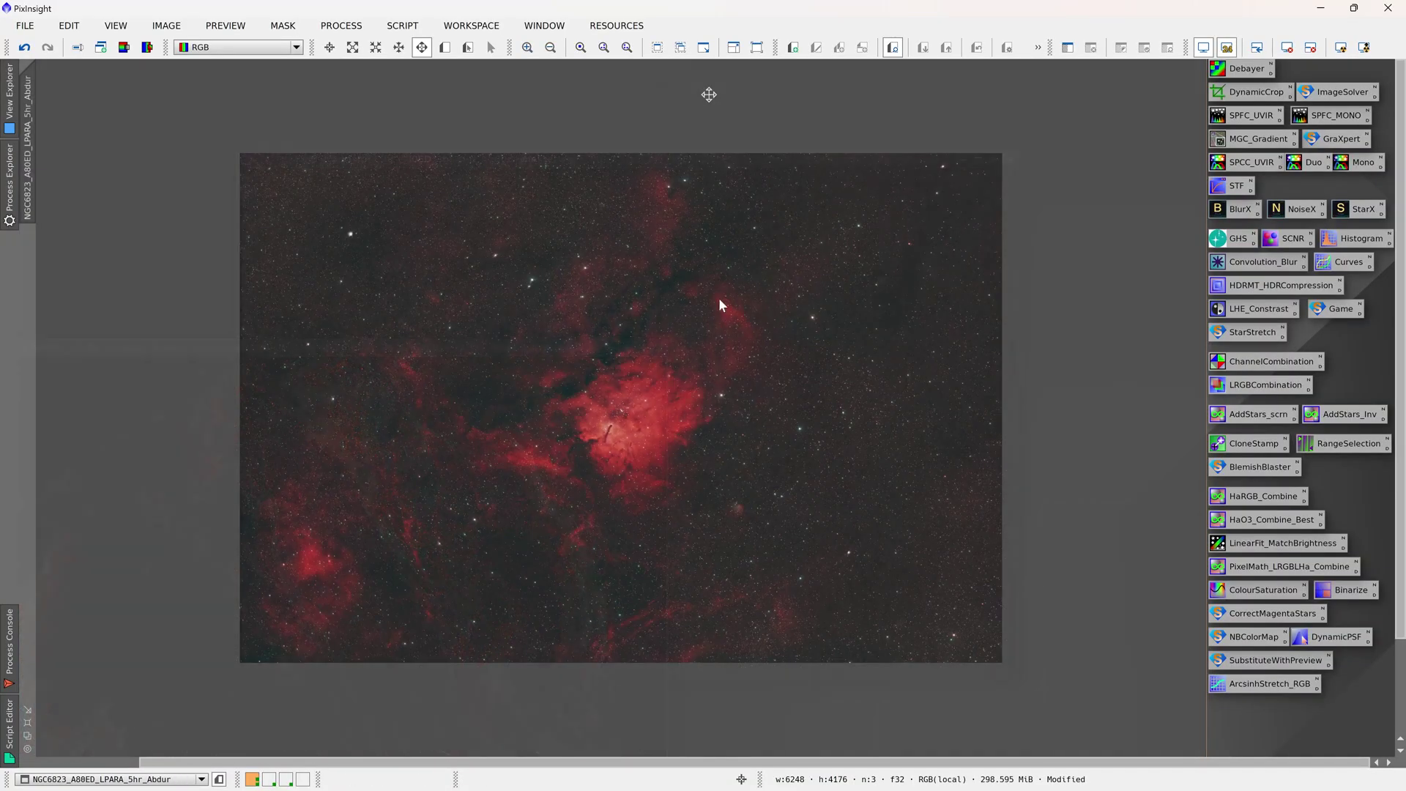
scroll(615, 415, "up", 2)
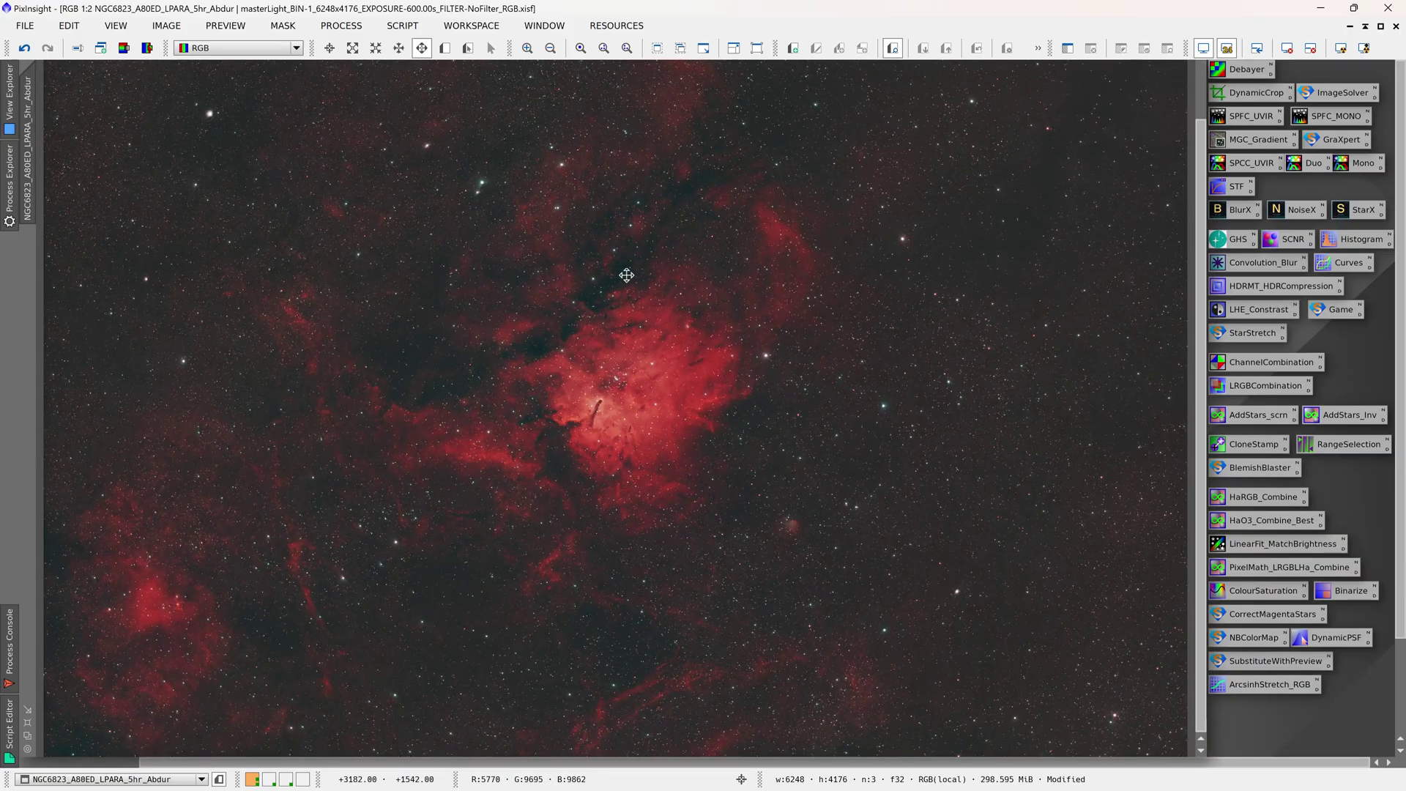
Step: Examine the bright core and surroundings of the processed NGC6823 image at 1:1 magnification and restore its window
left_click(581, 48)
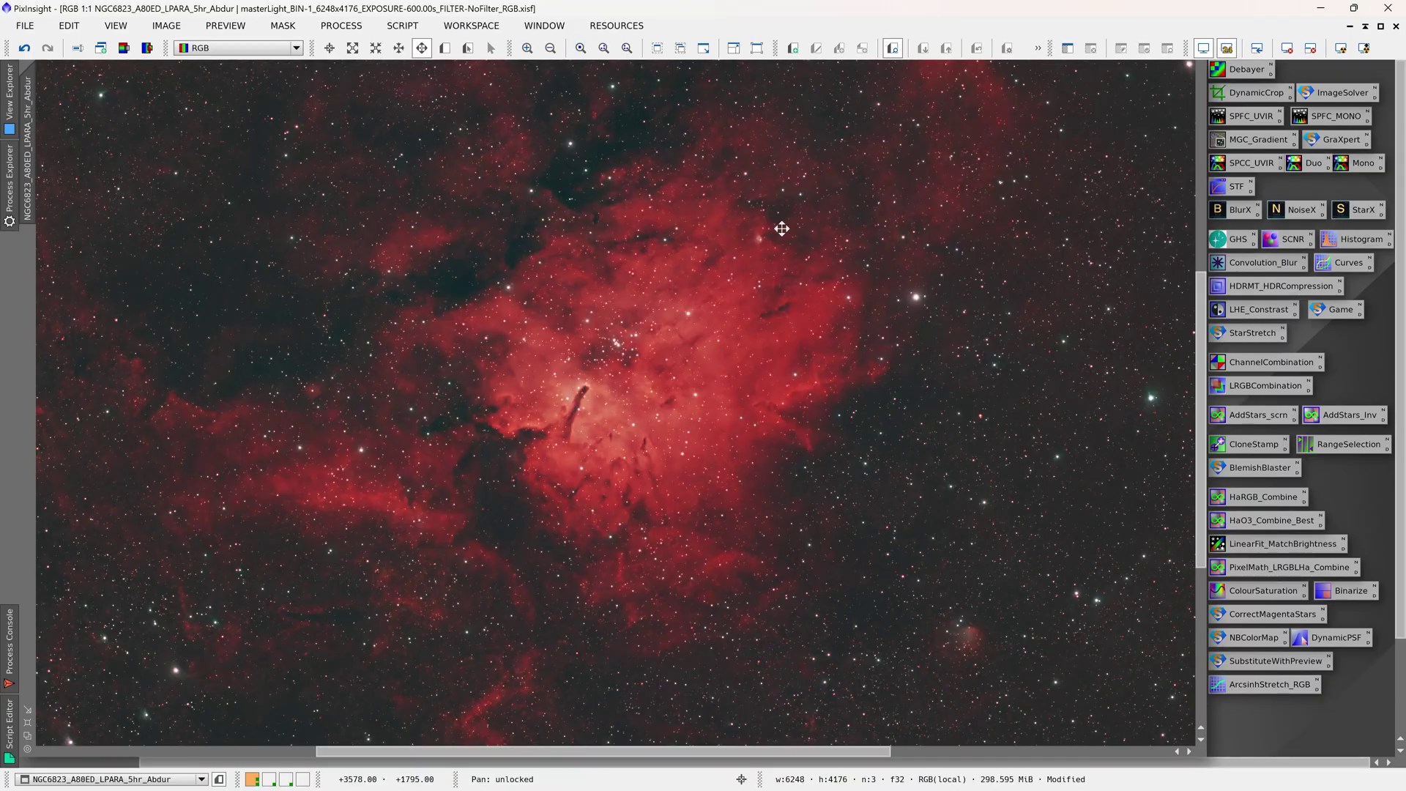
left_click_drag(779, 226, 366, 528)
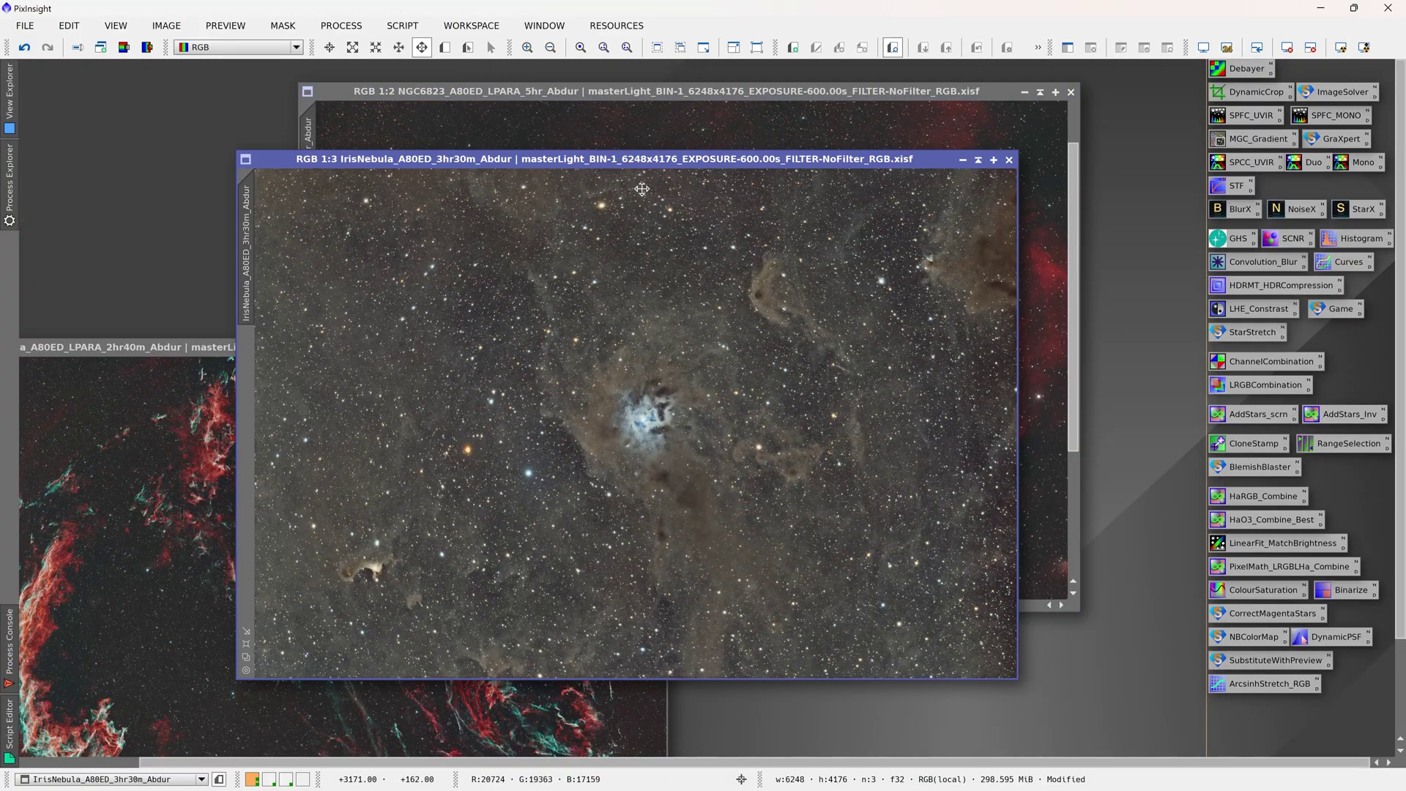
Step: Maximise the processed 3hr30m IrisNebula image and view the nebula's centre at 1:2
double_click(621, 172)
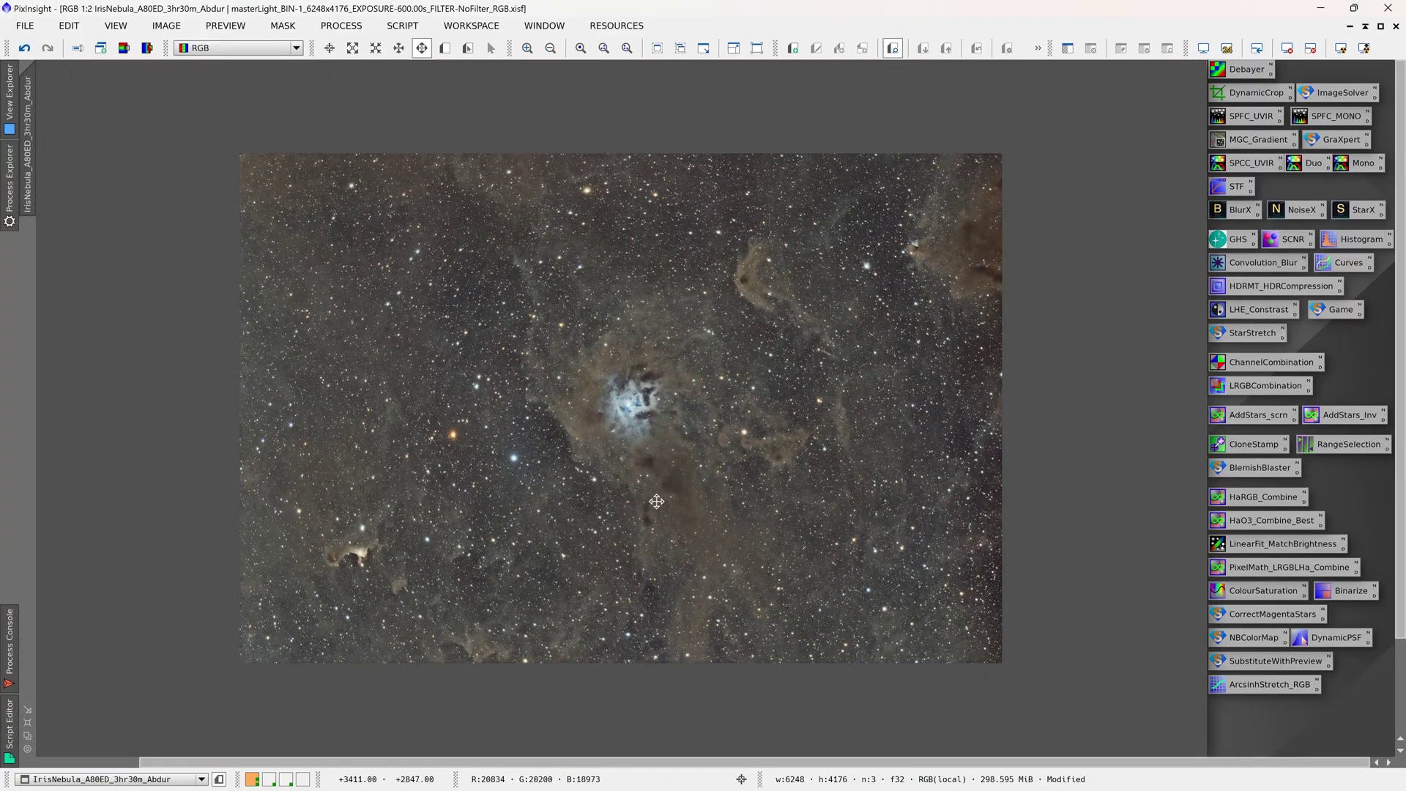
scroll(627, 406, "up", 1)
left_click_drag(628, 369, 615, 464)
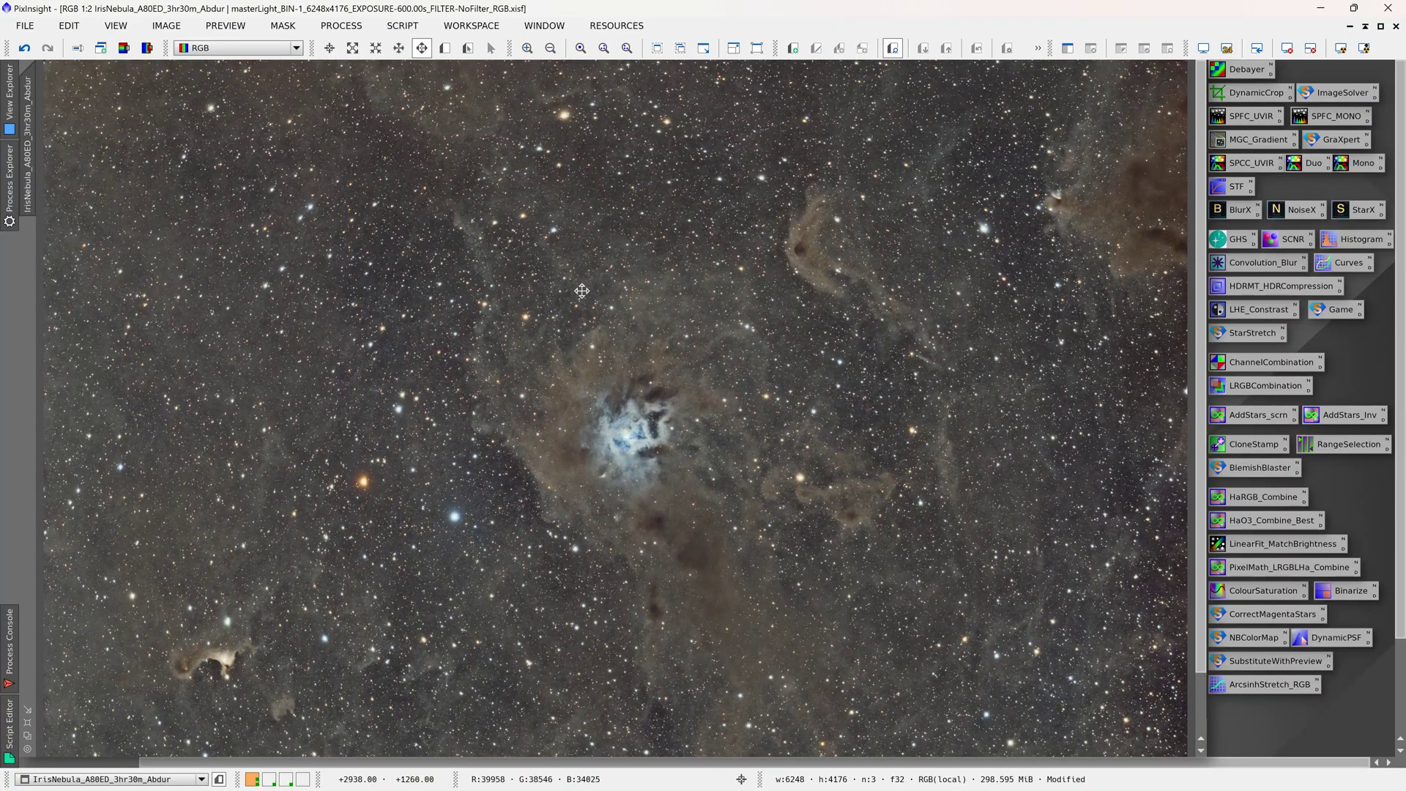
Step: Examine the Iris Nebula's blue core, surrounding dust and star field at 1:2, and view the whole frame
left_click_drag(679, 420, 708, 337)
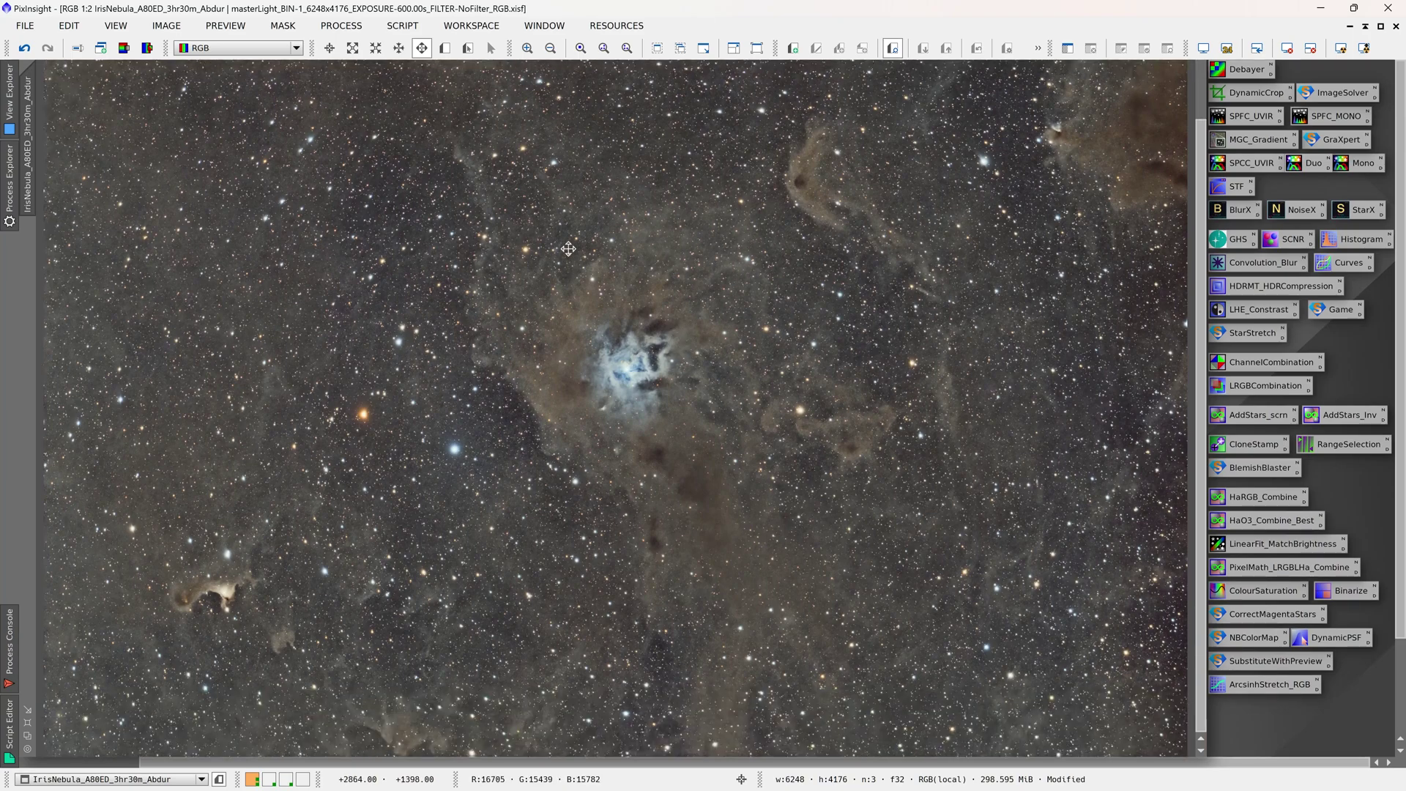
left_click_drag(586, 389, 593, 454)
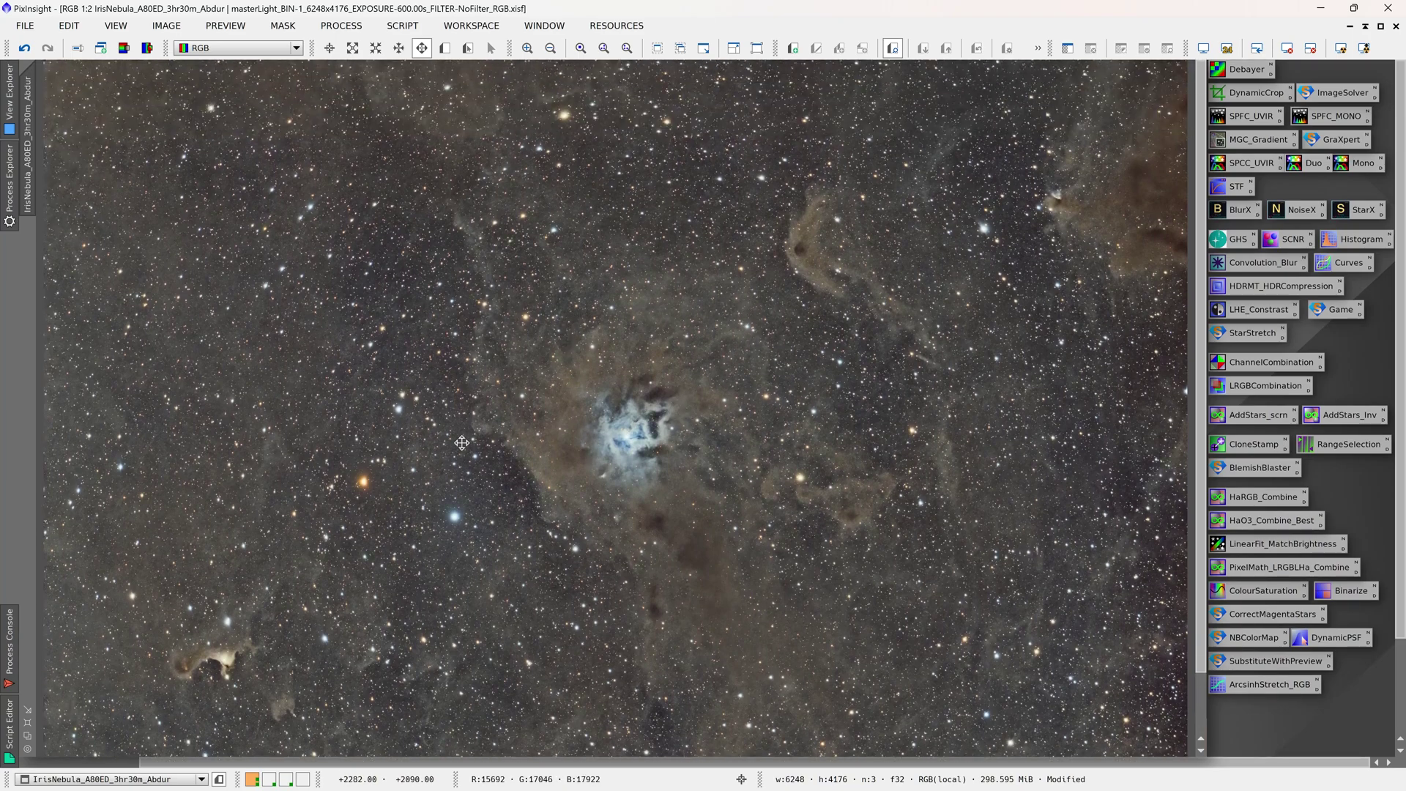
left_click_drag(505, 329, 509, 263)
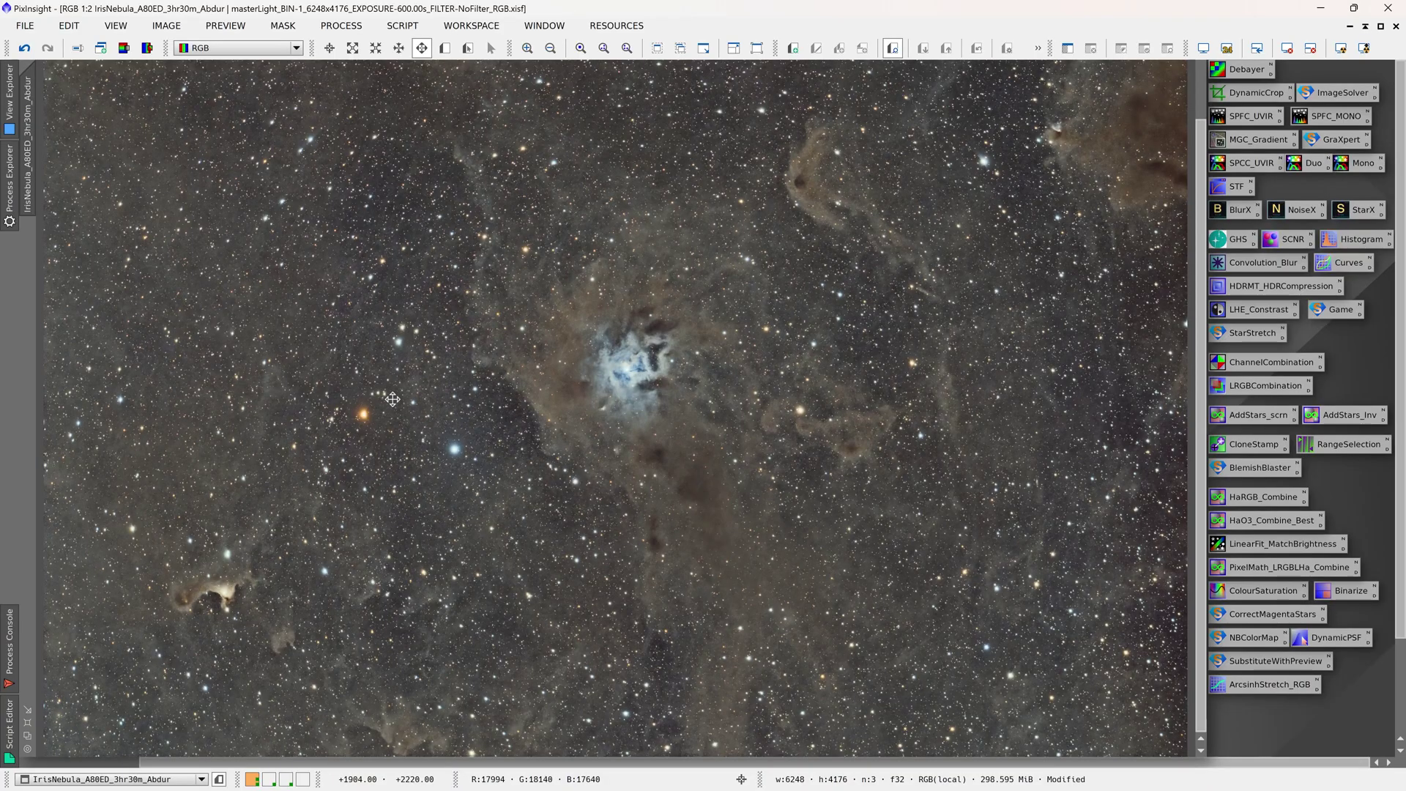
left_click_drag(632, 291, 616, 378)
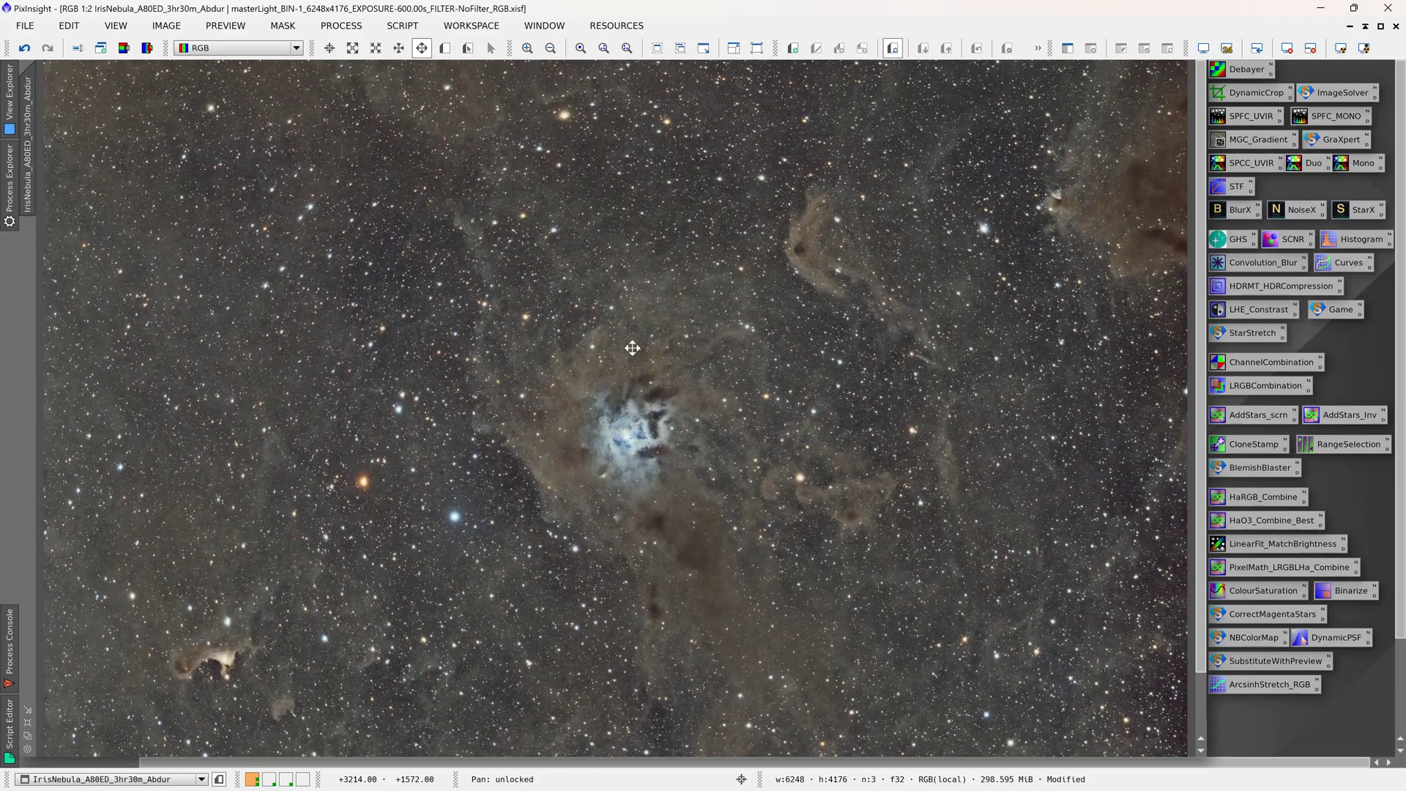
left_click_drag(631, 345, 635, 270)
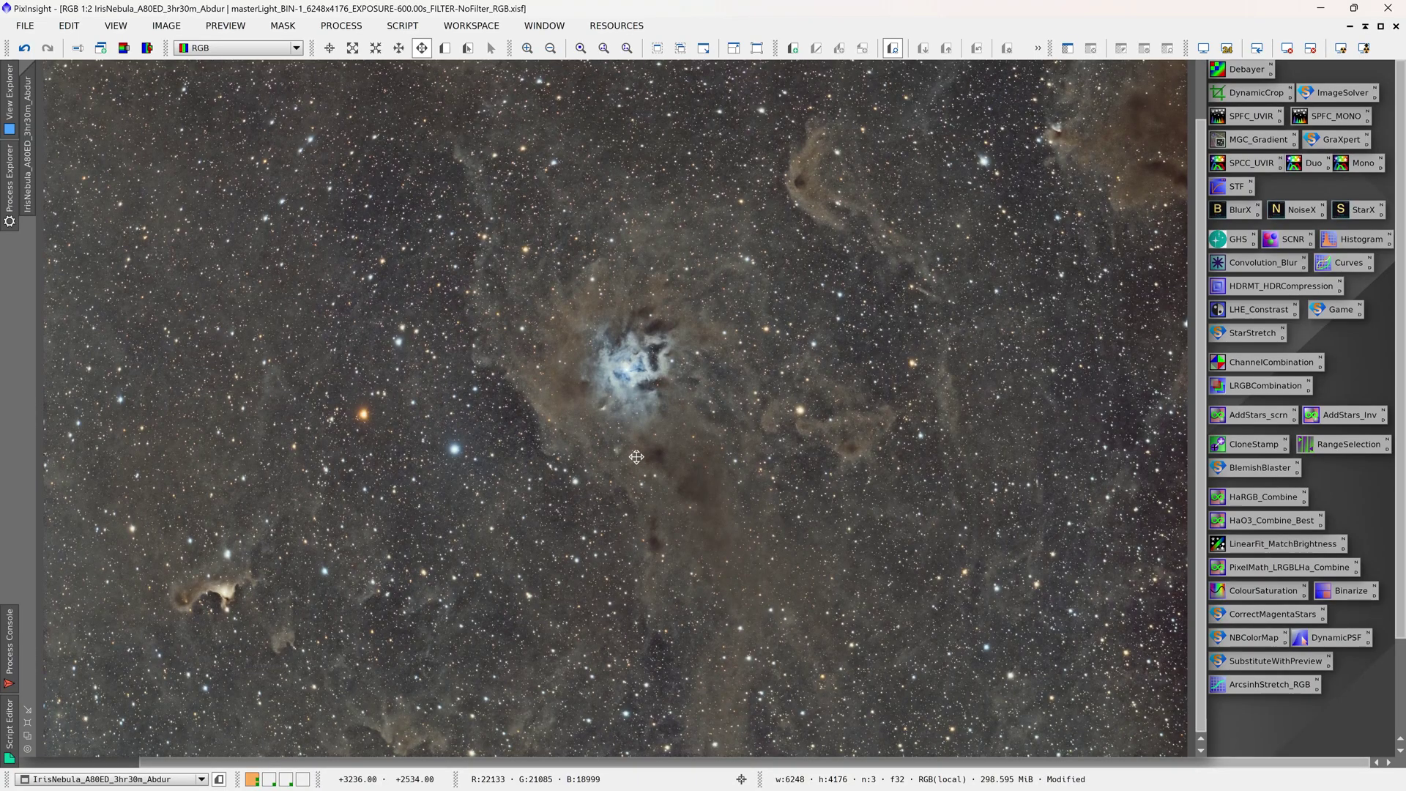
scroll(627, 402, "down", 1)
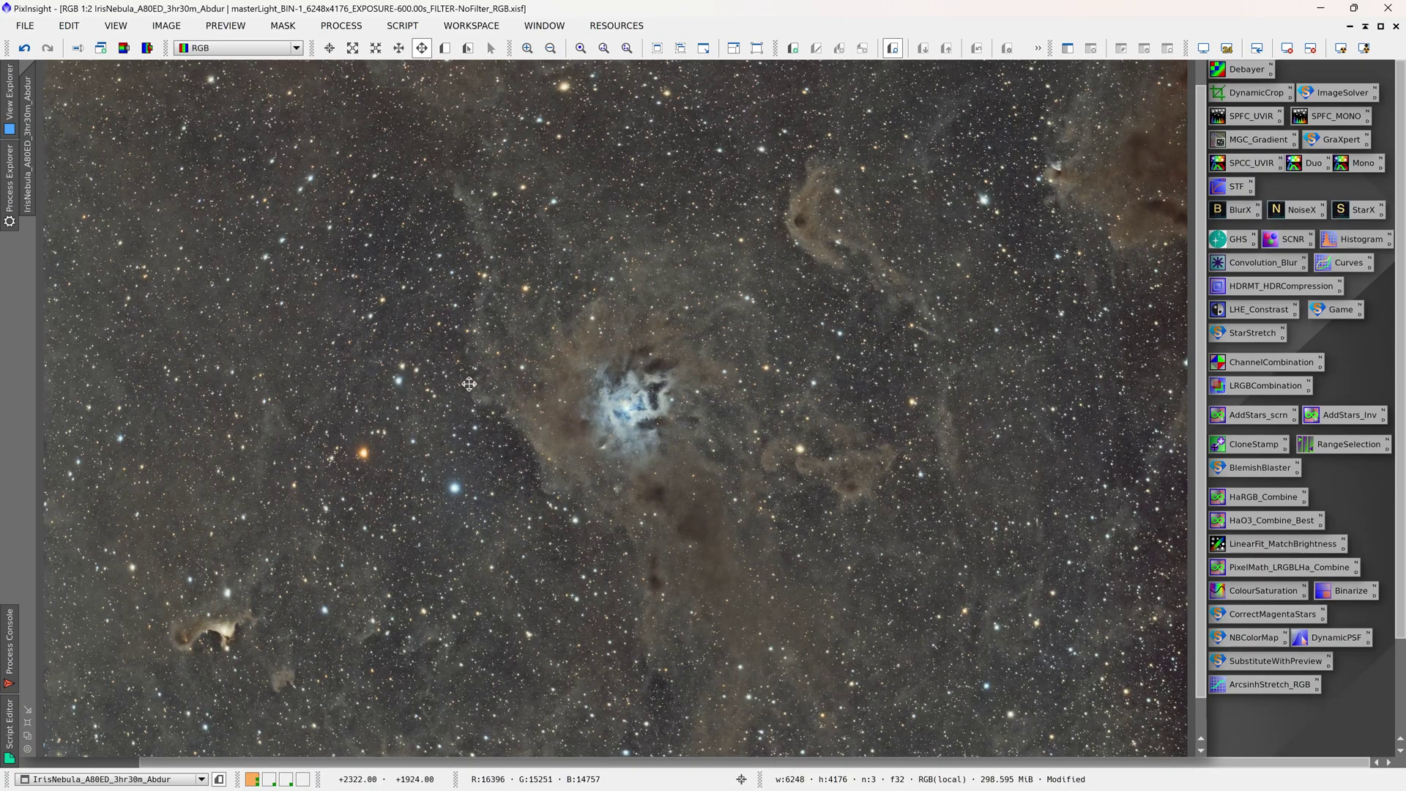
scroll(527, 394, "up", 1)
left_click_drag(442, 364, 558, 327)
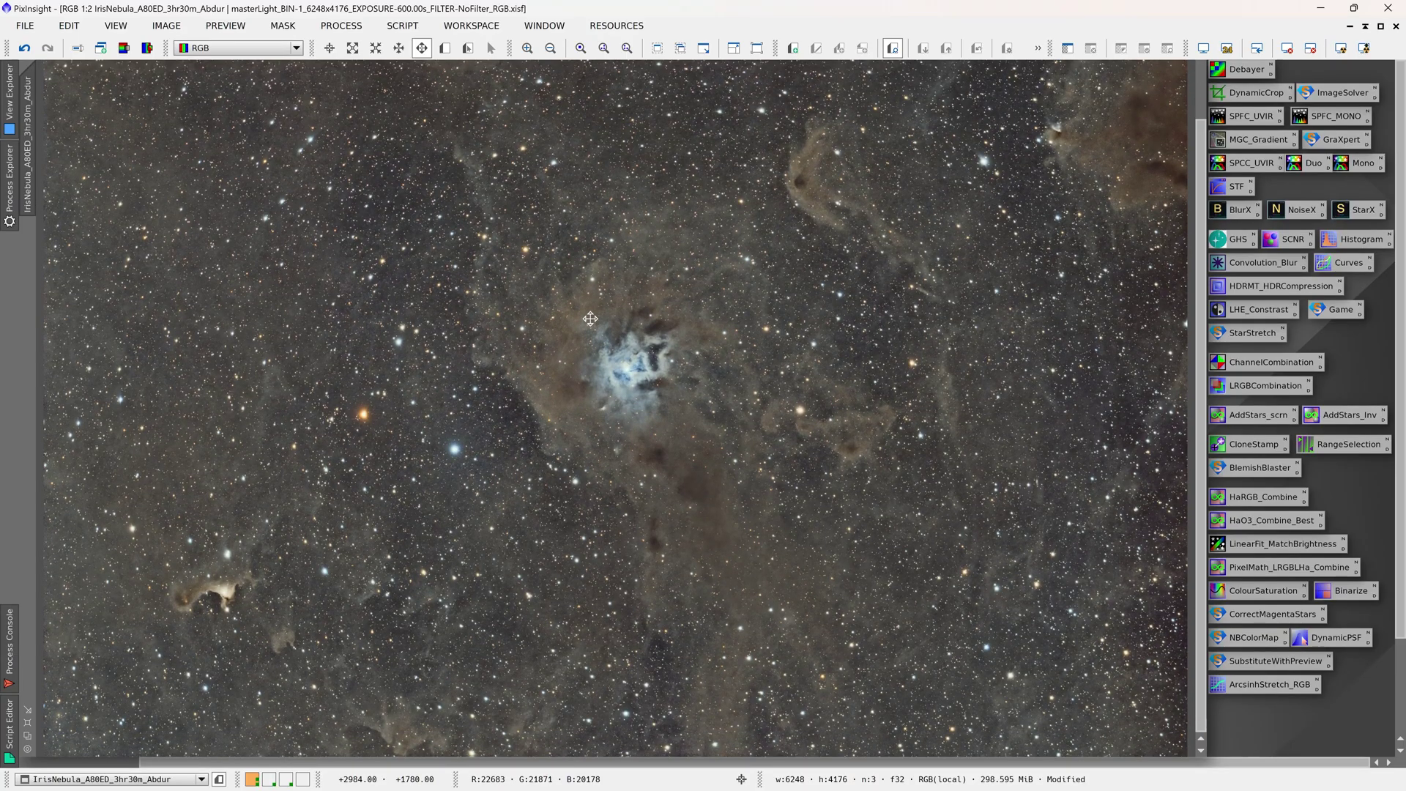
left_click_drag(592, 315, 595, 392)
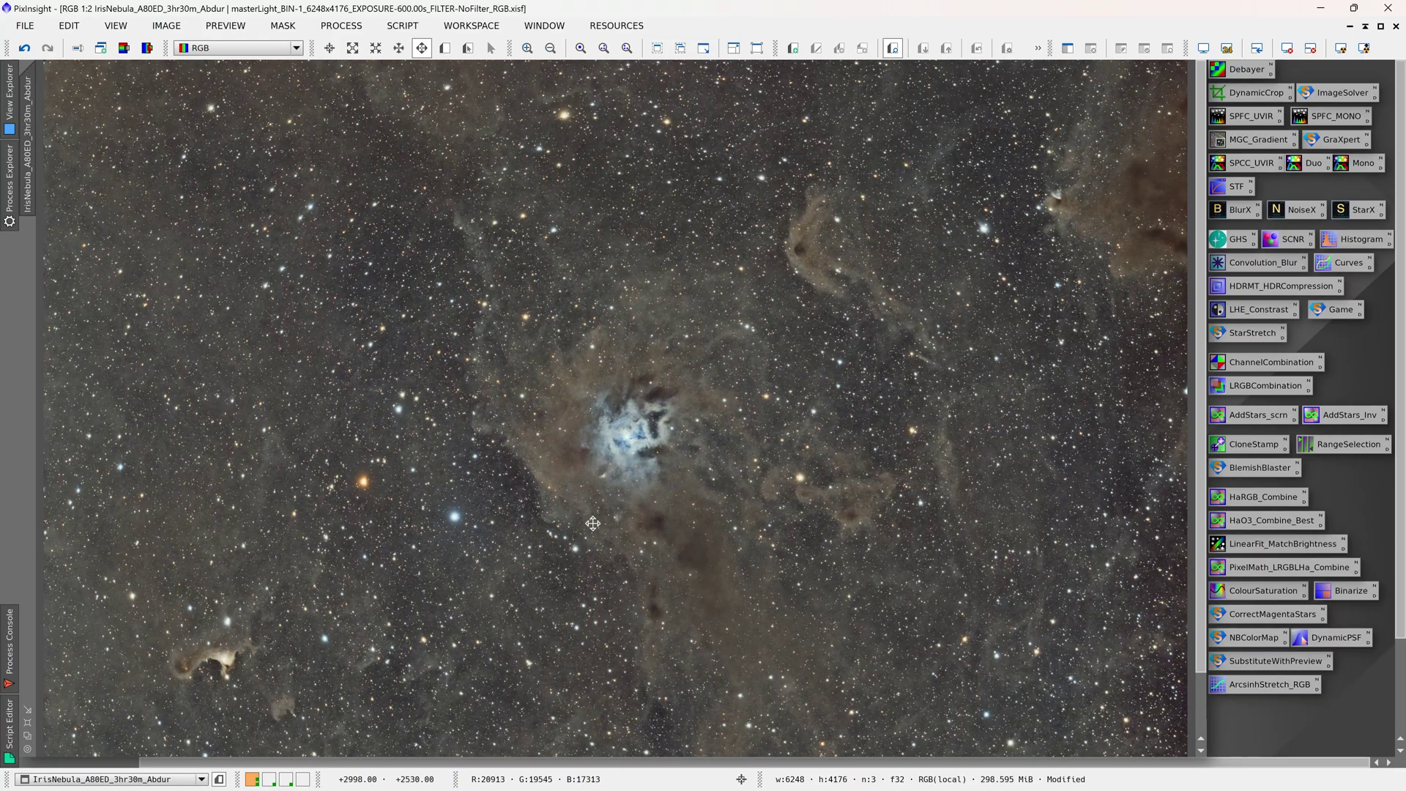
scroll(611, 460, "down", 1)
Step: Restore the Iris Nebula window and move the processed VeilNebula window to the middle of the workspace, over the other images
key("ctrl+Tab")
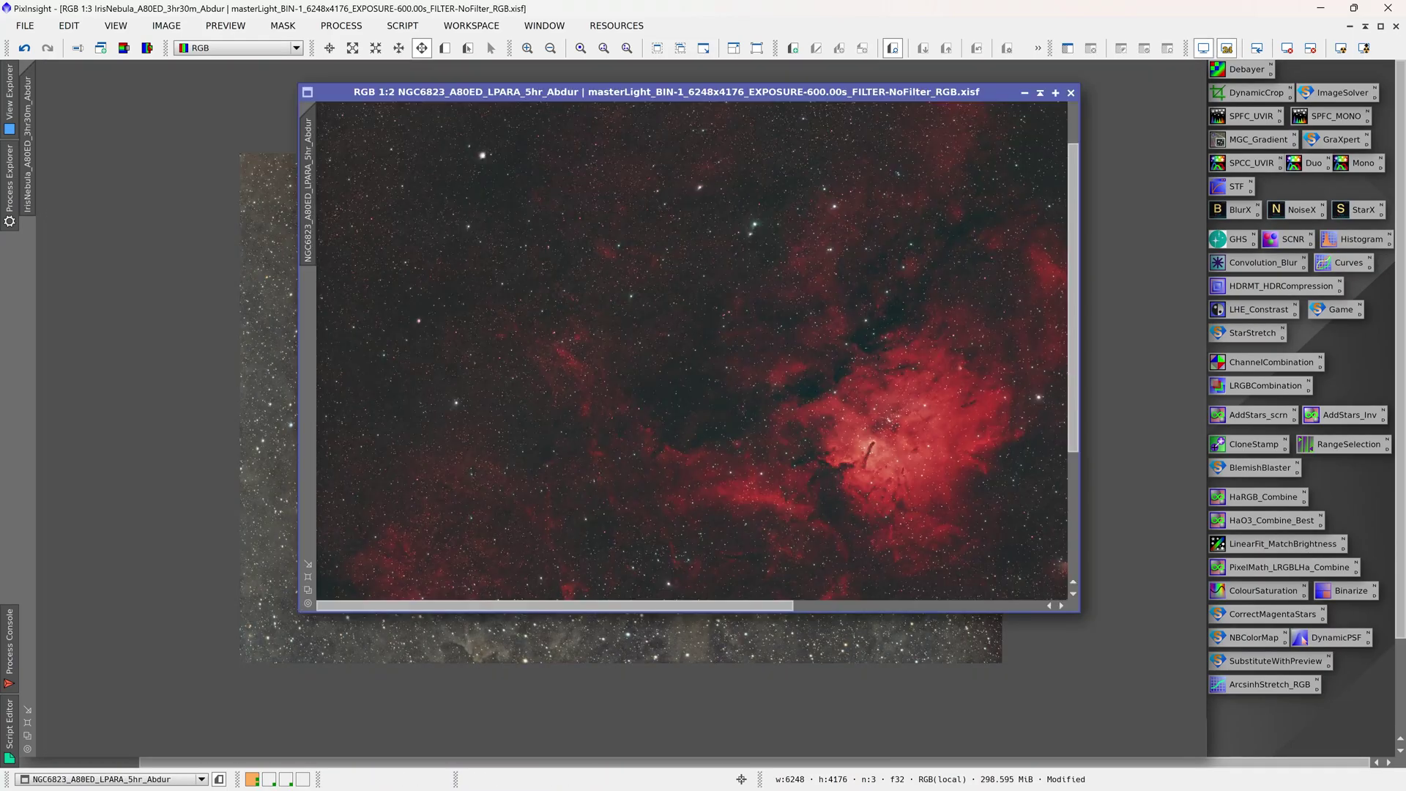
left_click(1380, 26)
left_click(139, 566)
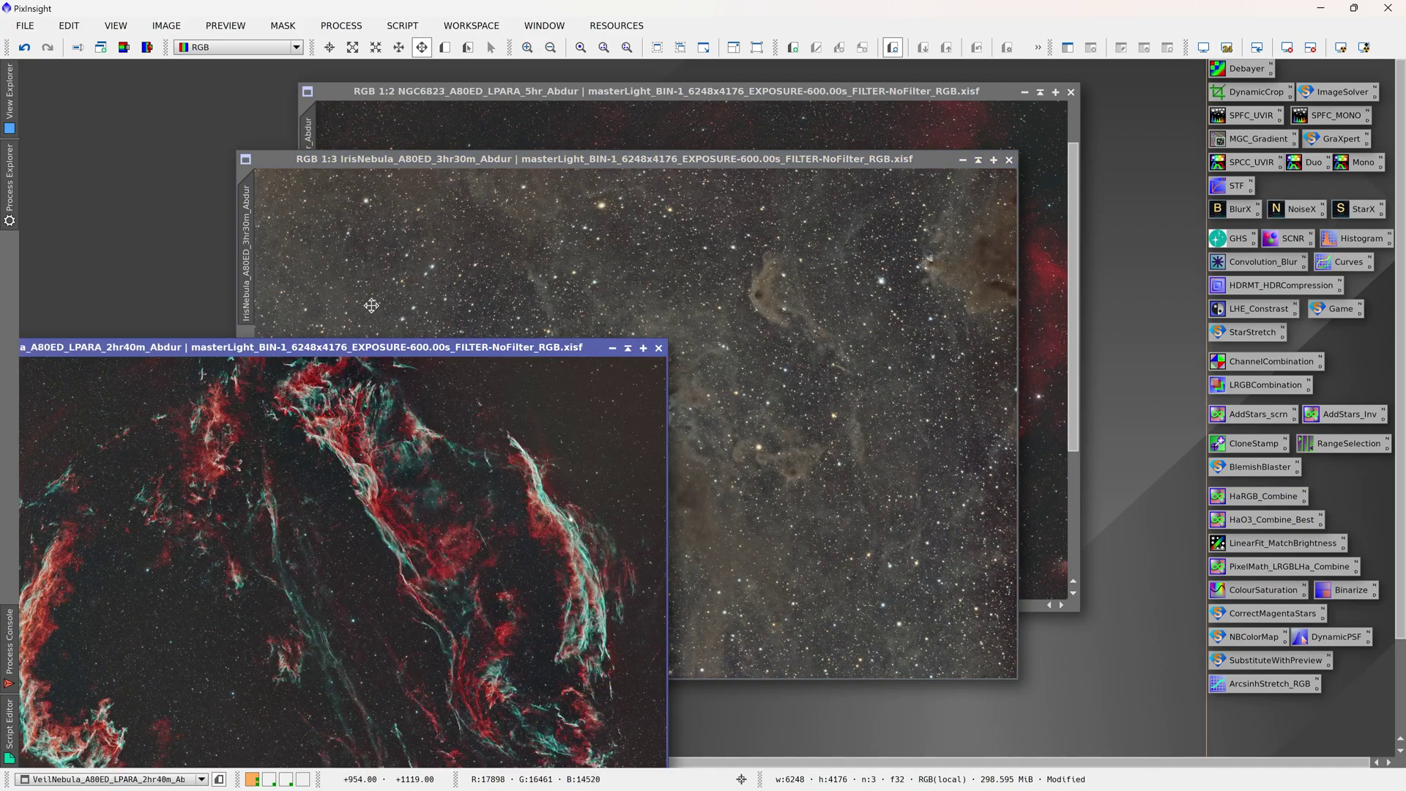
left_click_drag(360, 357, 746, 148)
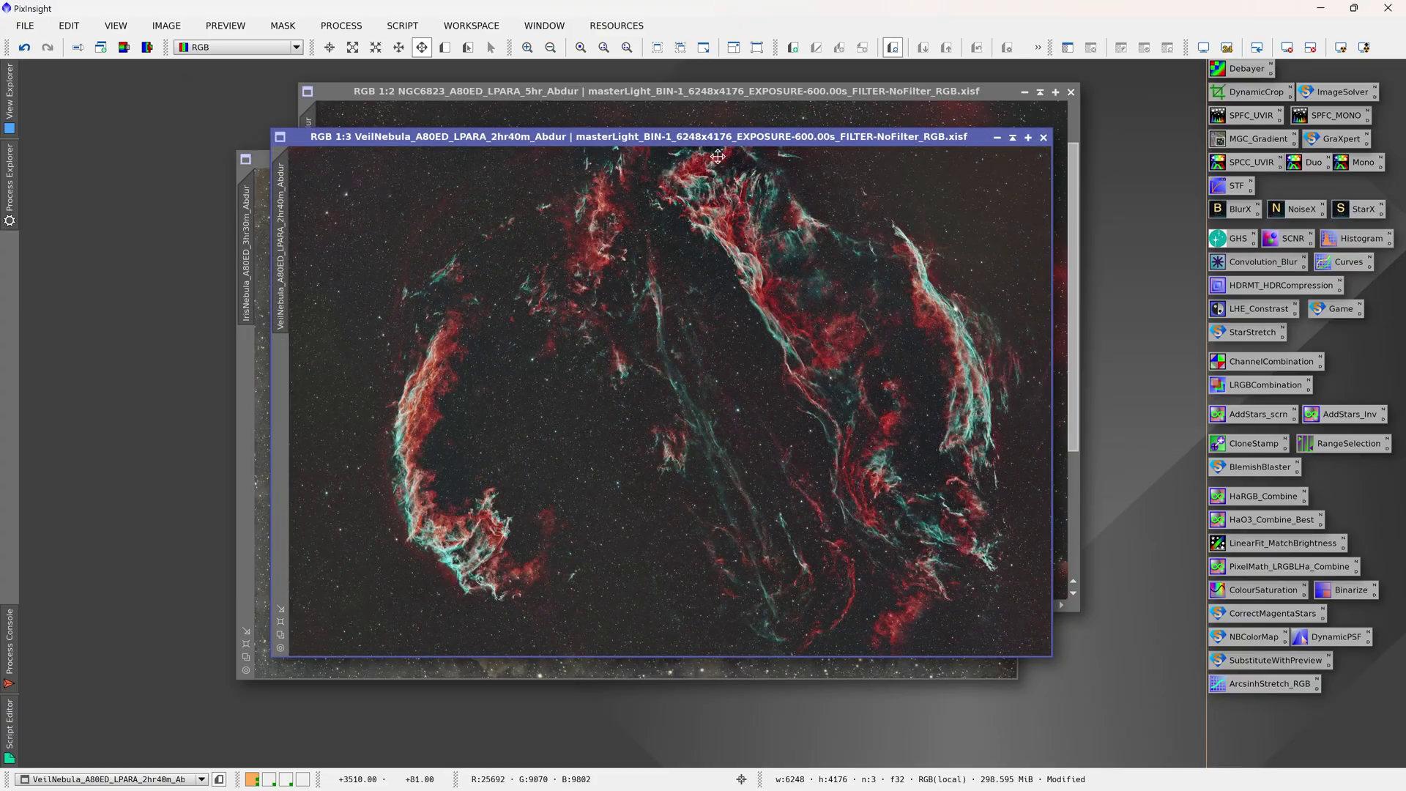